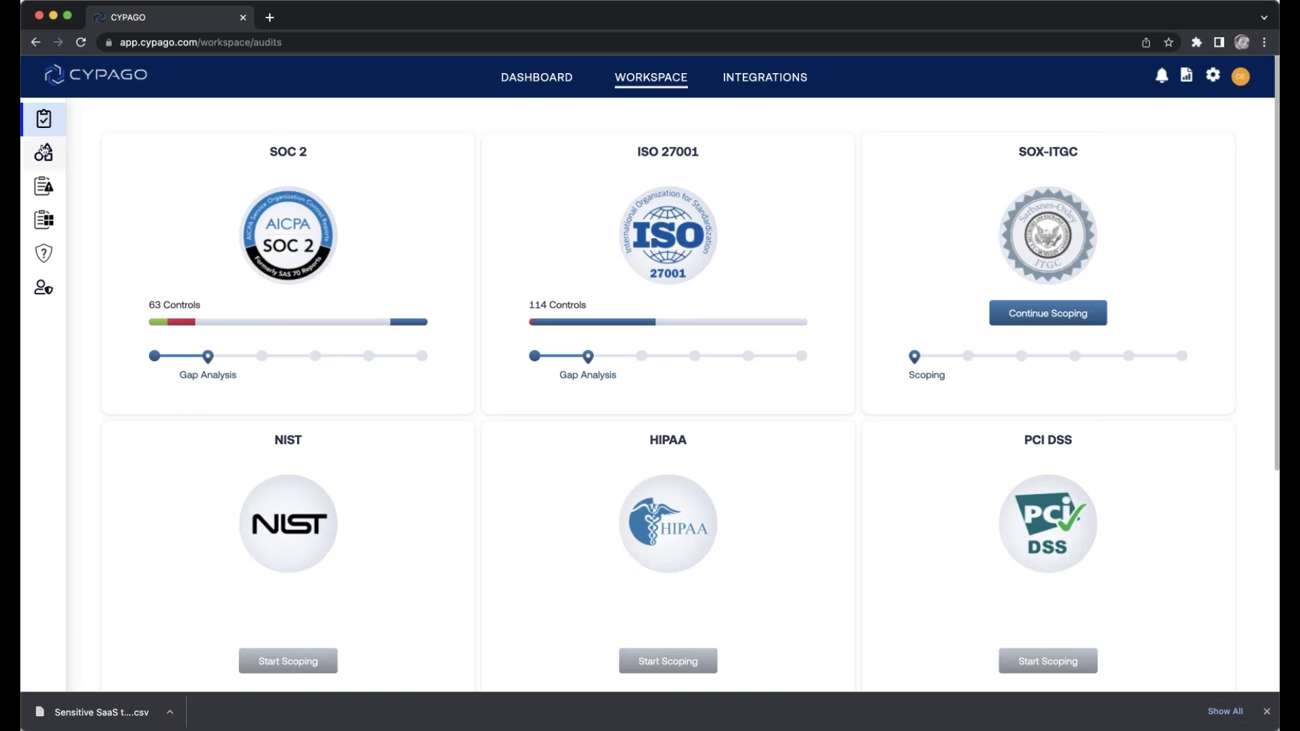
# Step: Review the integration categories available for connecting, and close the integration selection
pyautogui.moveTo(41, 151)
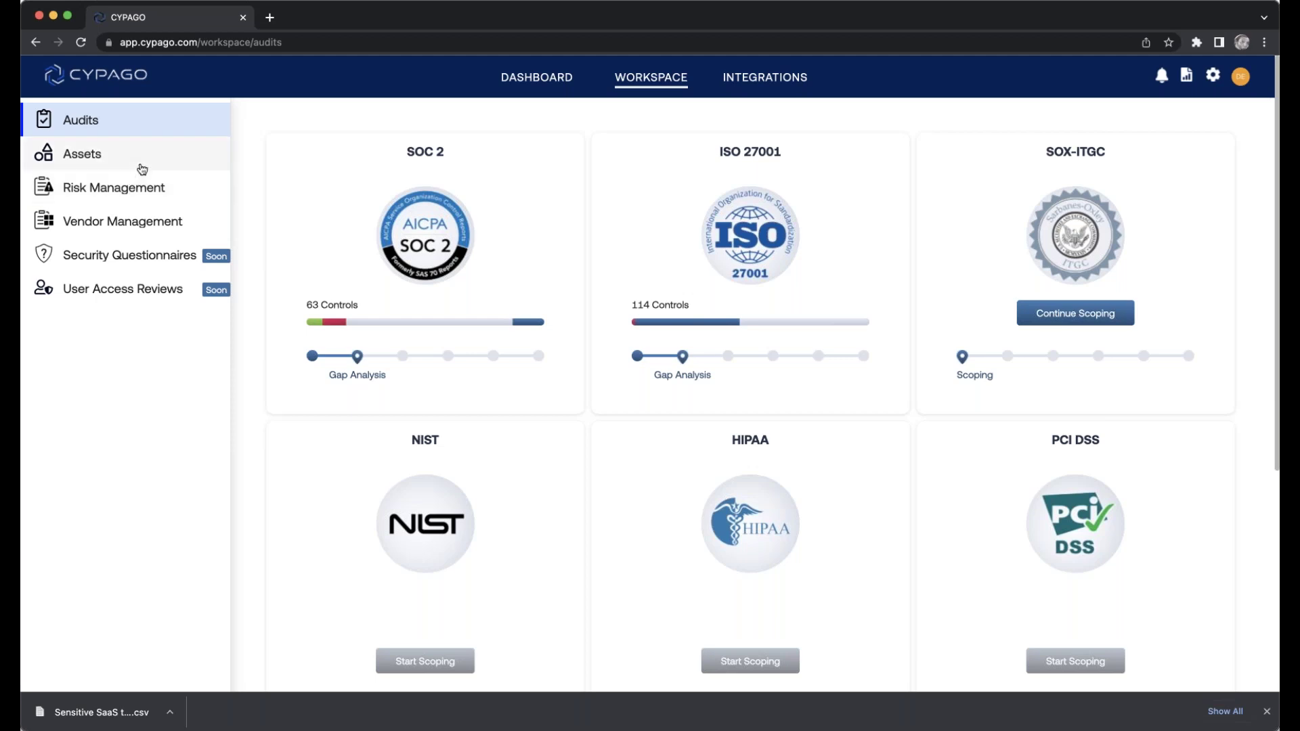
pyautogui.click(215, 122)
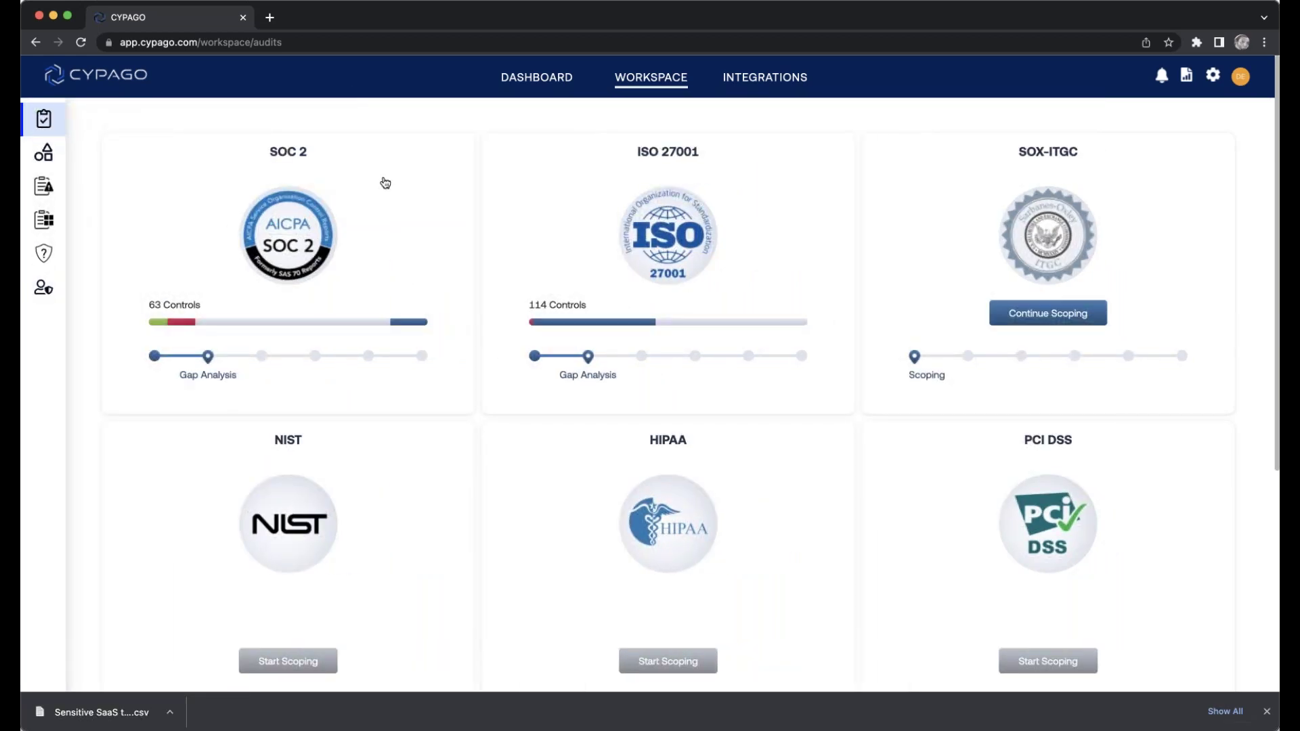
pyautogui.click(774, 84)
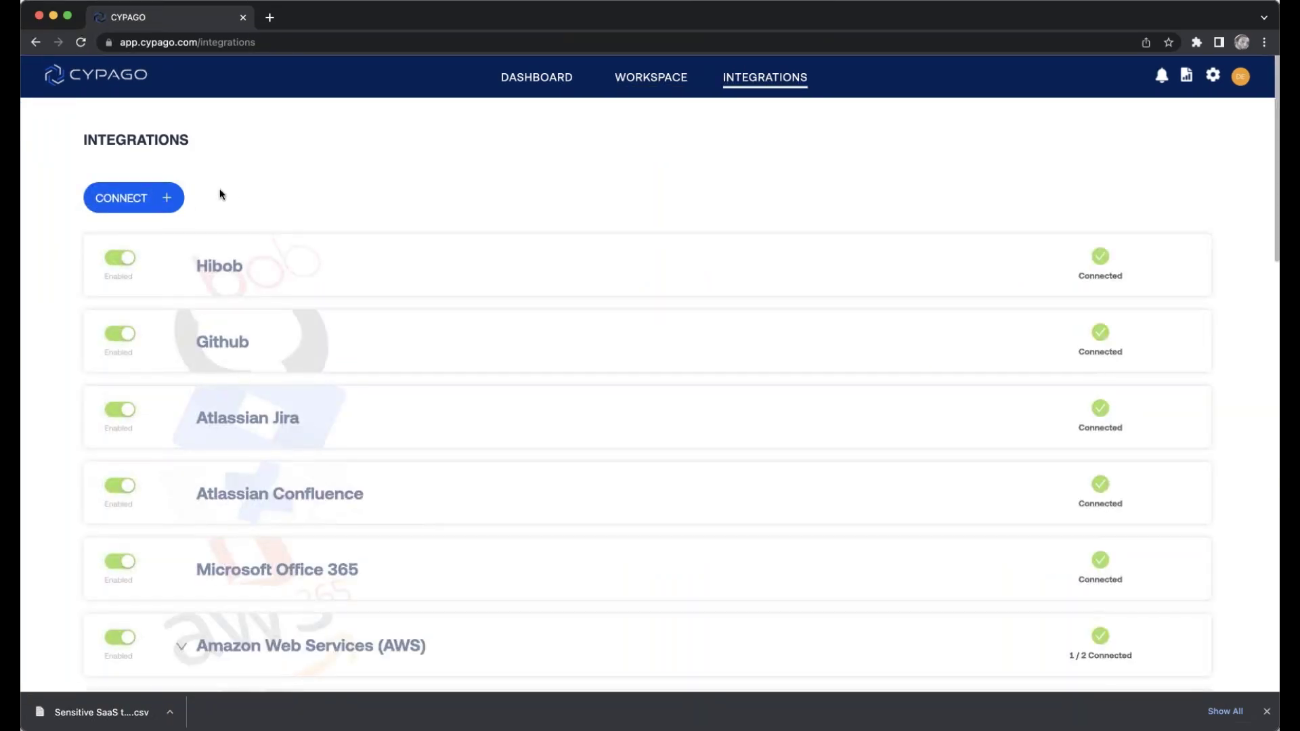
pyautogui.click(164, 198)
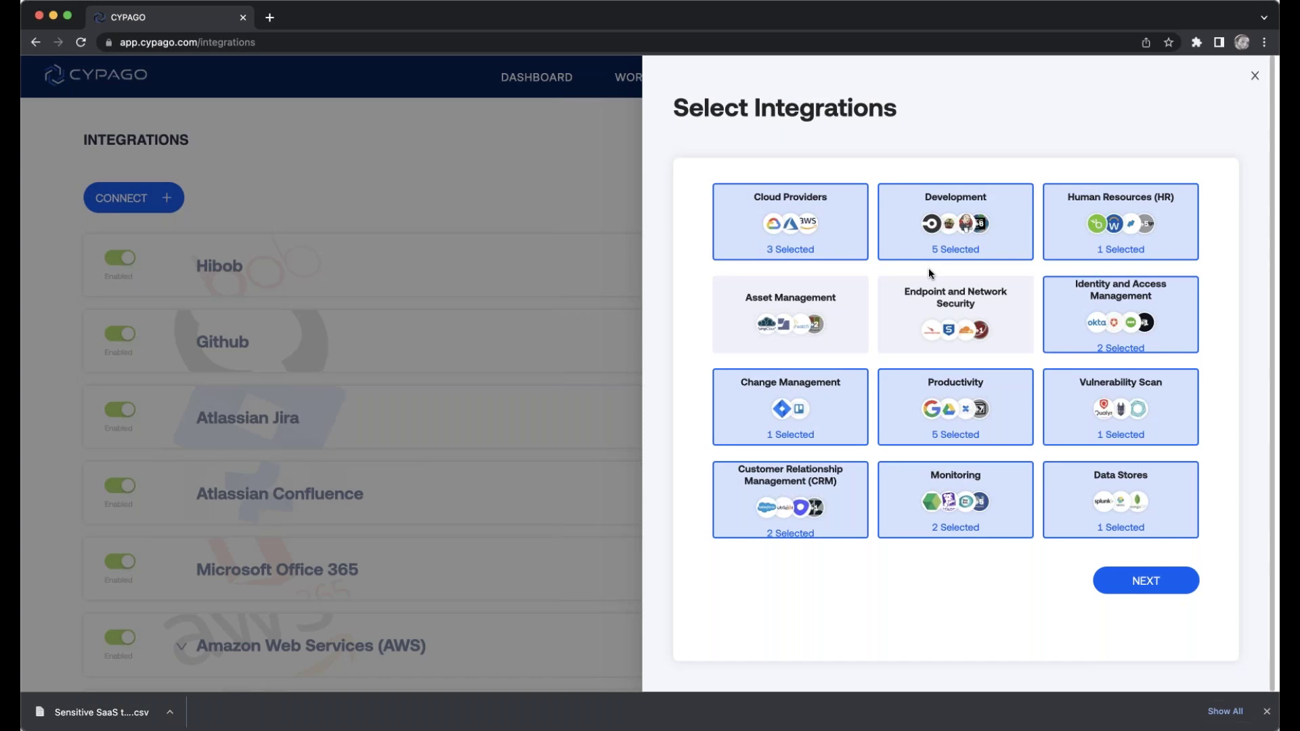
pyautogui.click(588, 147)
# Step: Open the SOC 2 audit from the workspace and filter its gap analysis controls by Compliant status
pyautogui.click(640, 78)
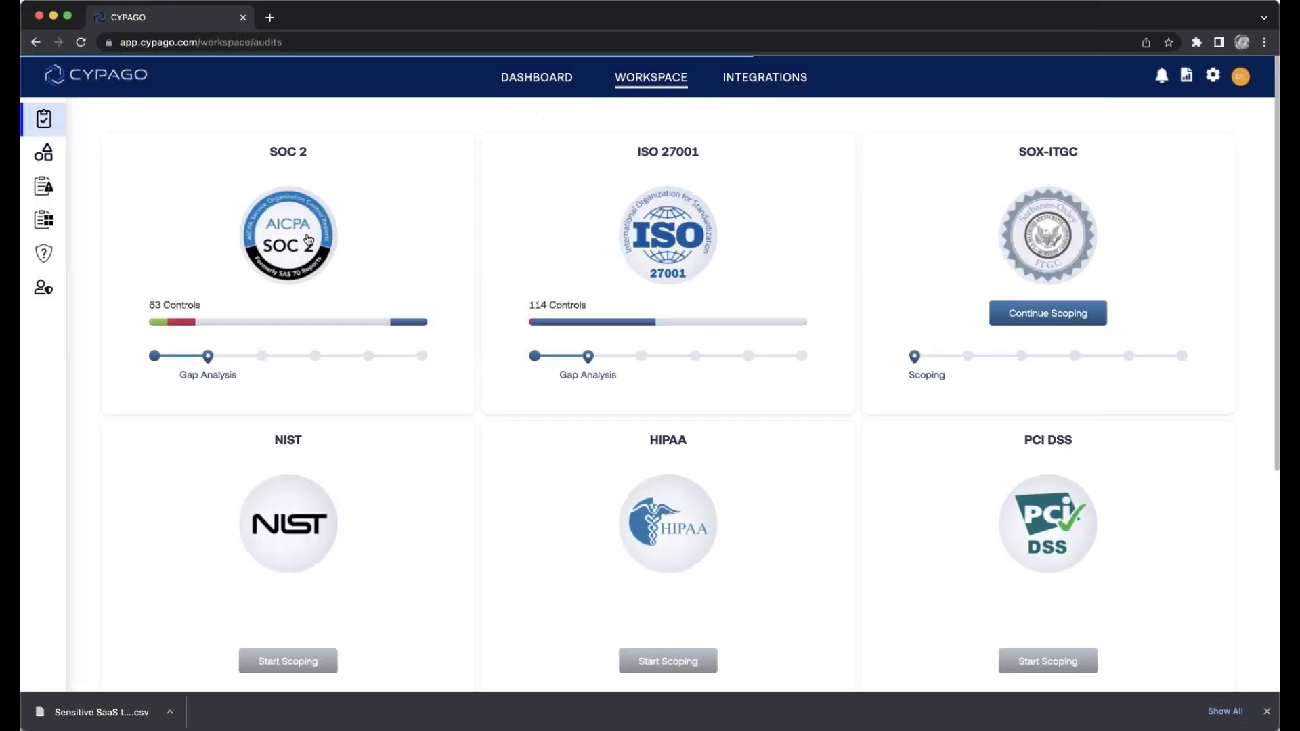
pyautogui.click(337, 222)
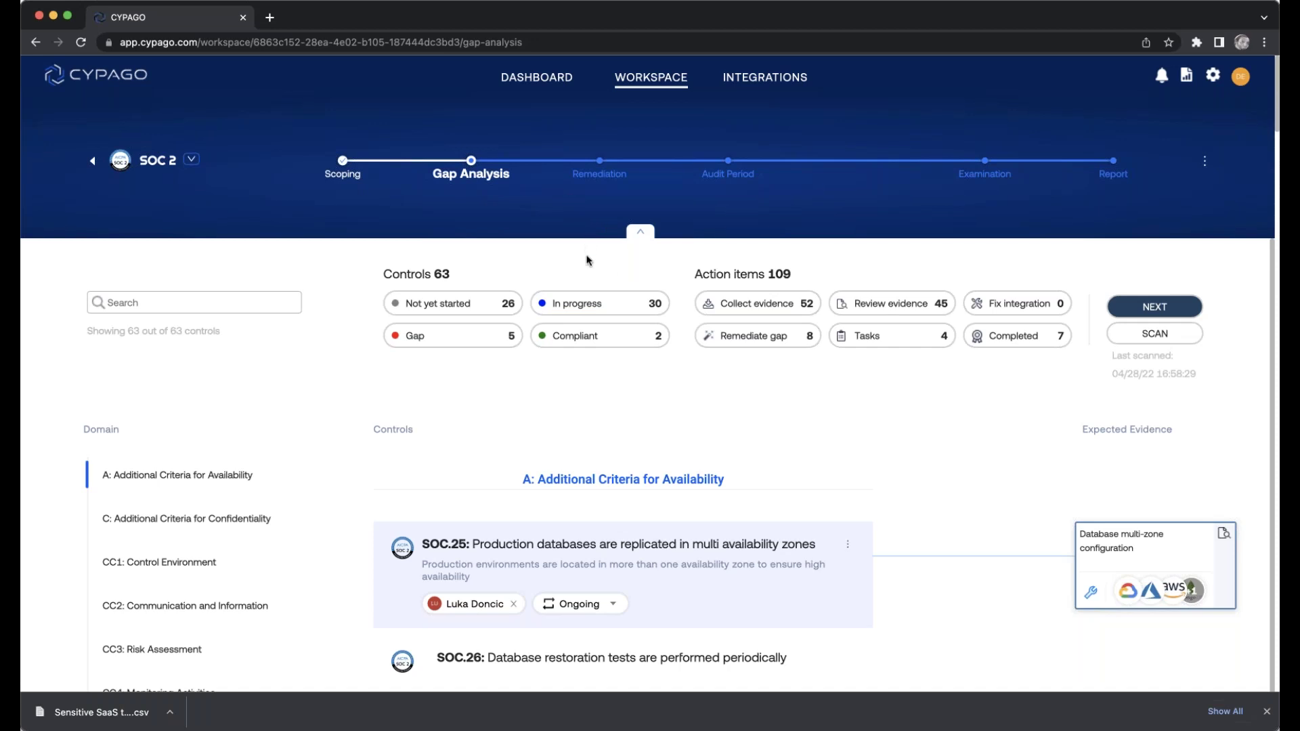
pyautogui.click(582, 340)
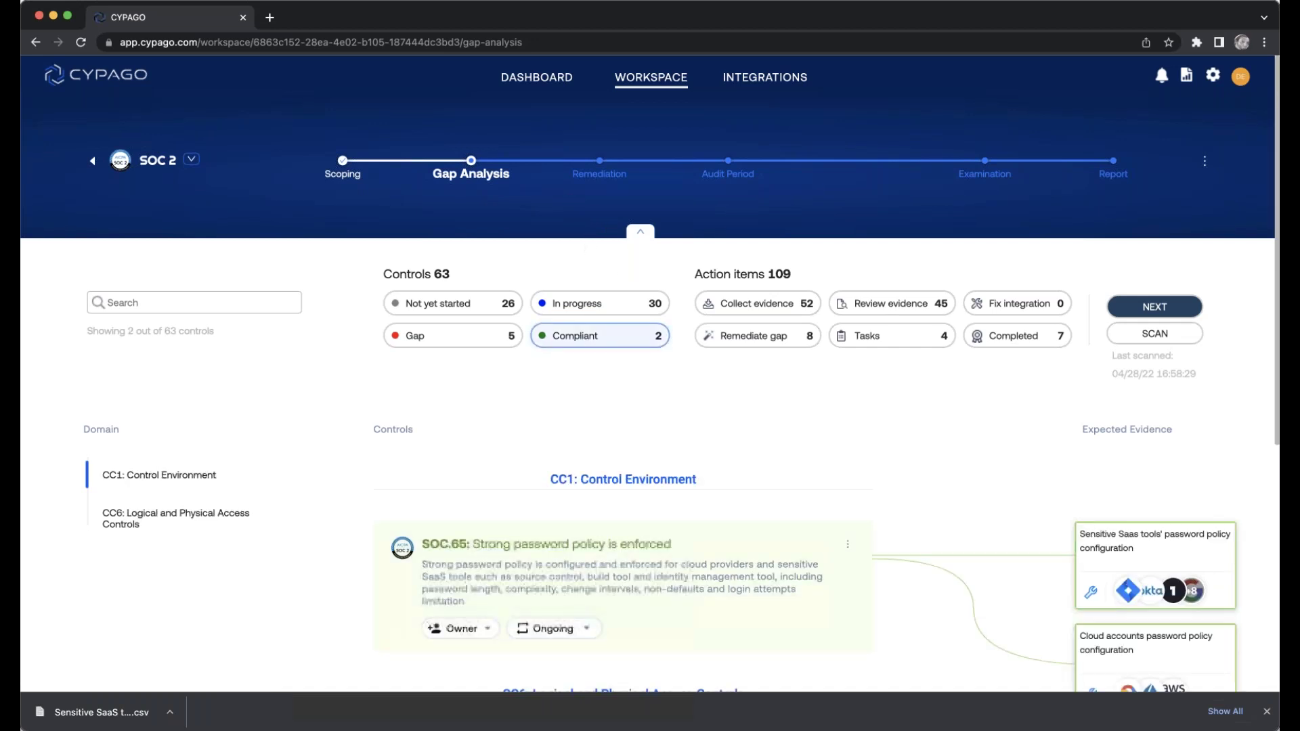
pyautogui.scroll(-4, 597, 474)
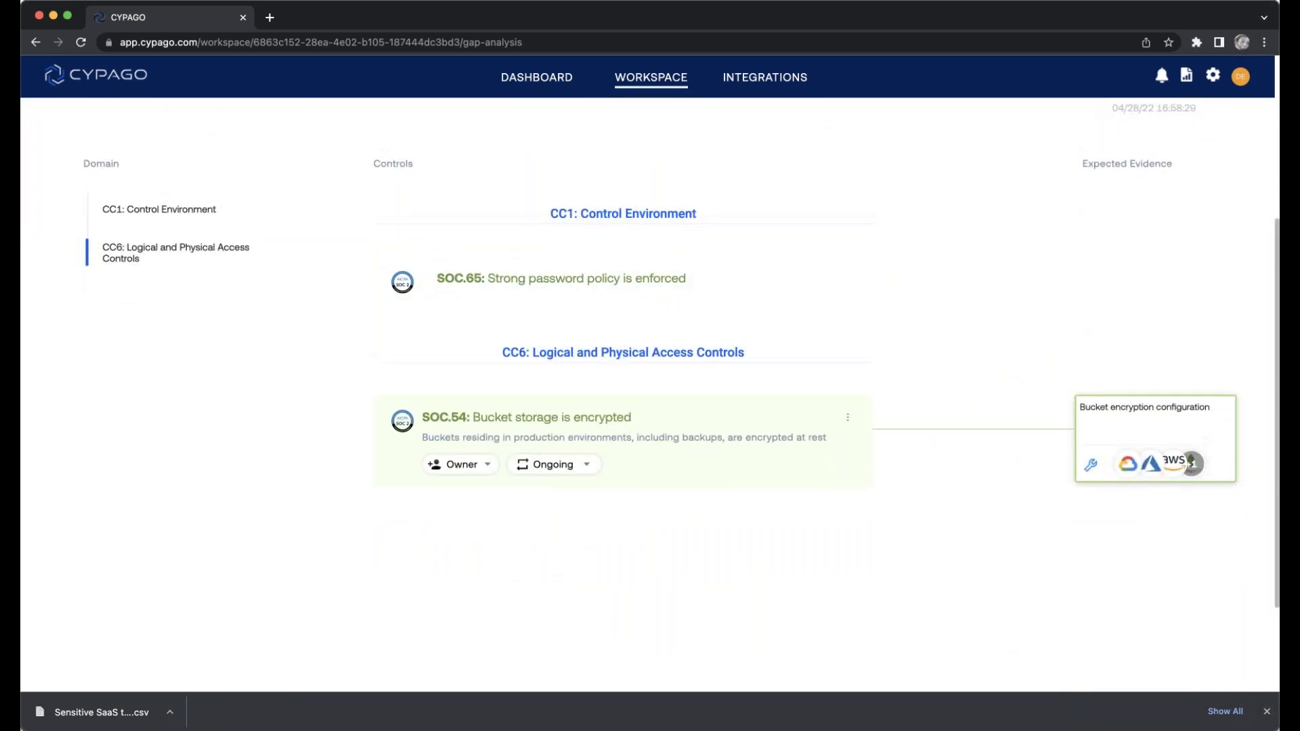
pyautogui.scroll(4, 583, 346)
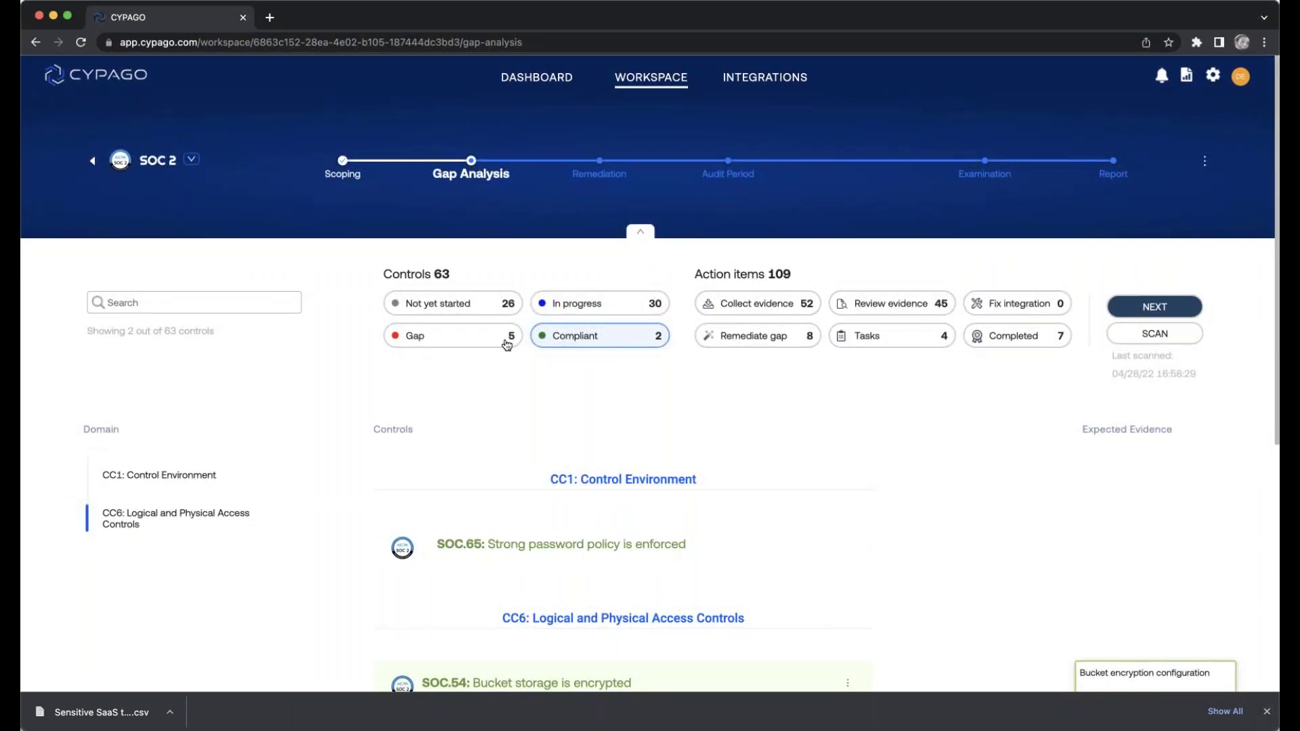
# Step: Filter the SOC 2 controls by Gap status, look through them, and clear the filter
pyautogui.click(508, 340)
pyautogui.scroll(-4, 508, 340)
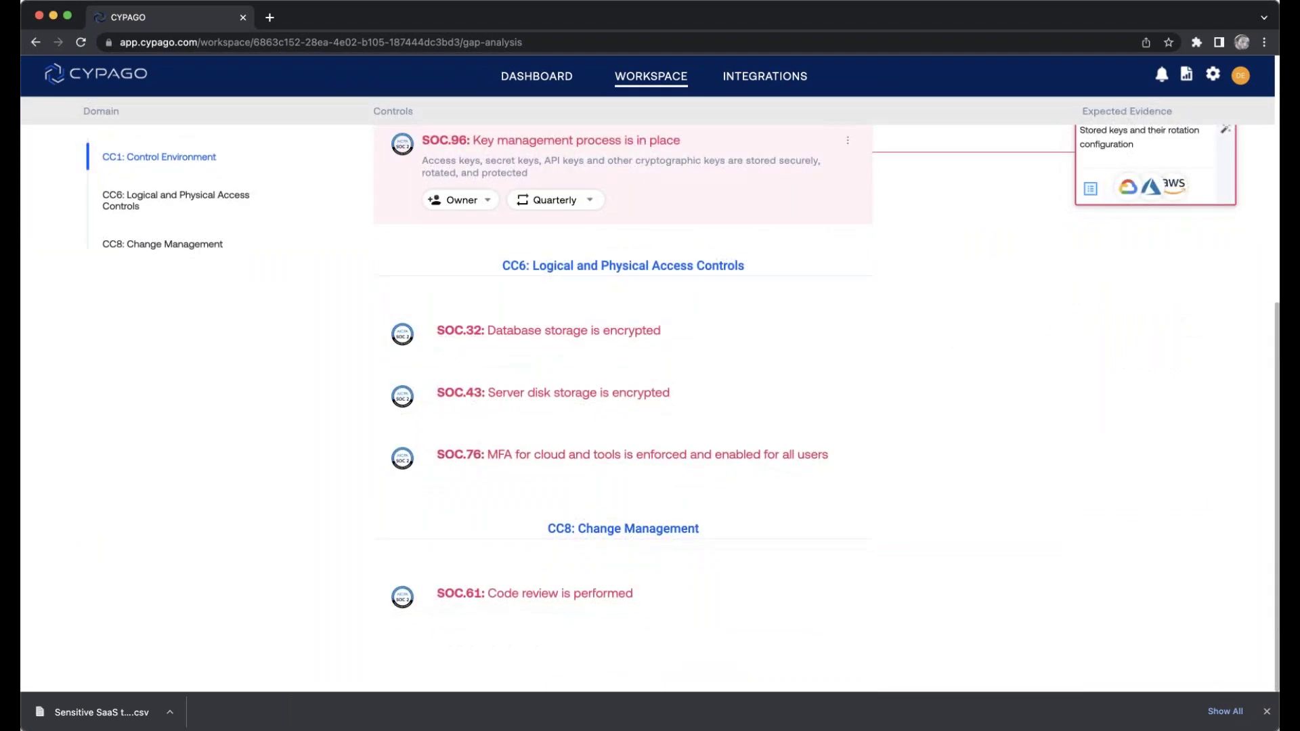
pyautogui.scroll(5, 502, 332)
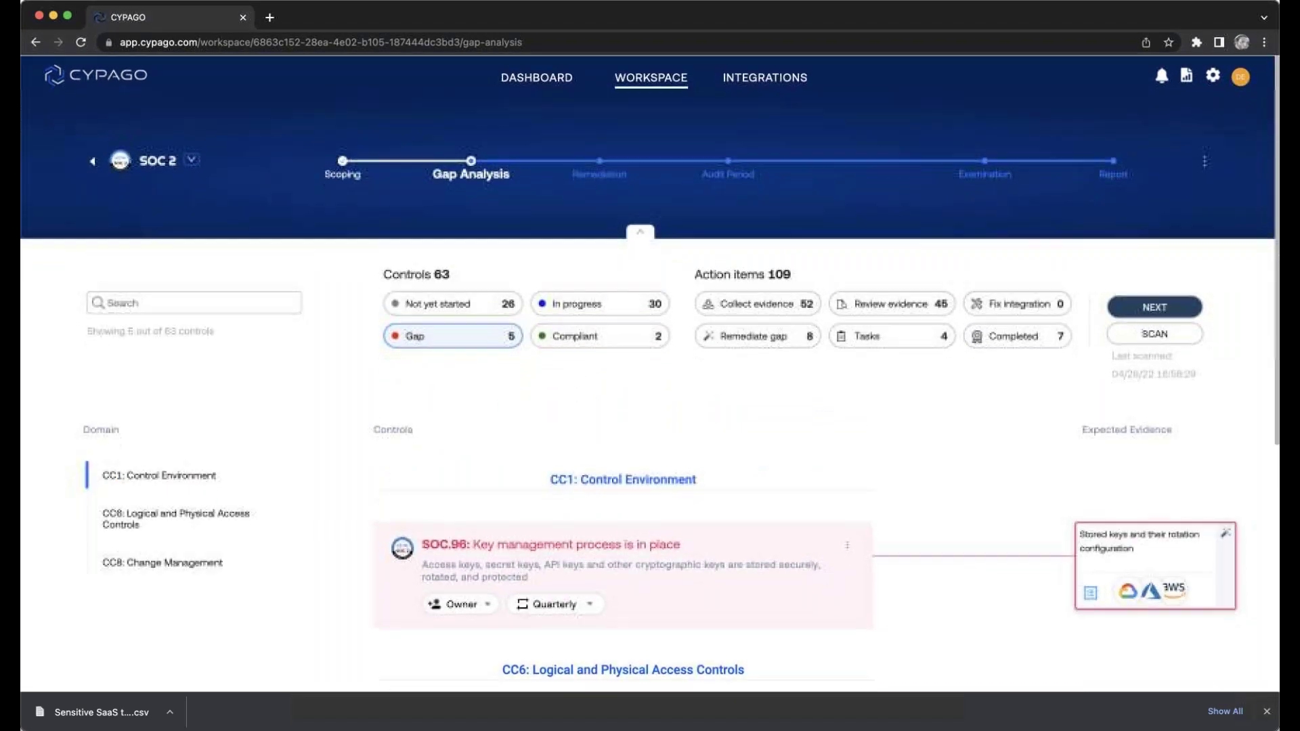
pyautogui.click(503, 332)
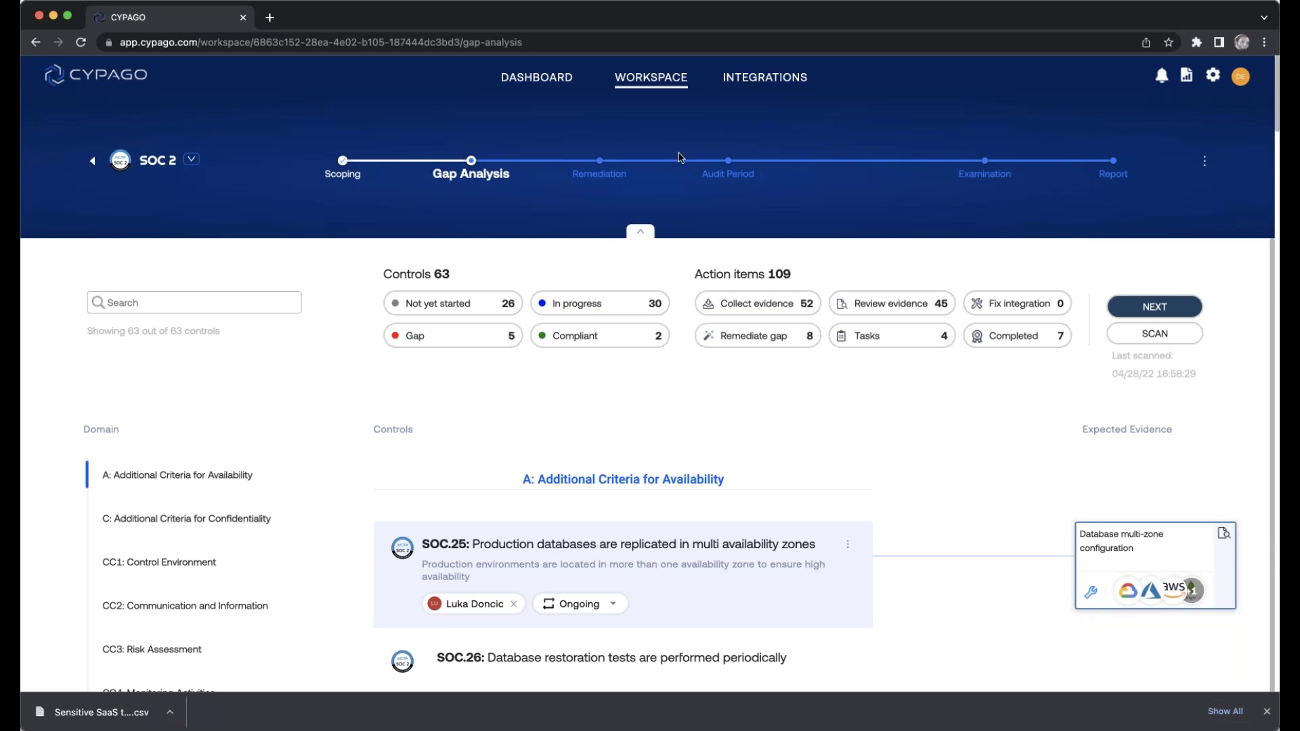
# Step: Collapse the audit progress header and expand control SOC.76 on MFA enforcement under CC6: Logical and Physical Access Controls
pyautogui.click(640, 232)
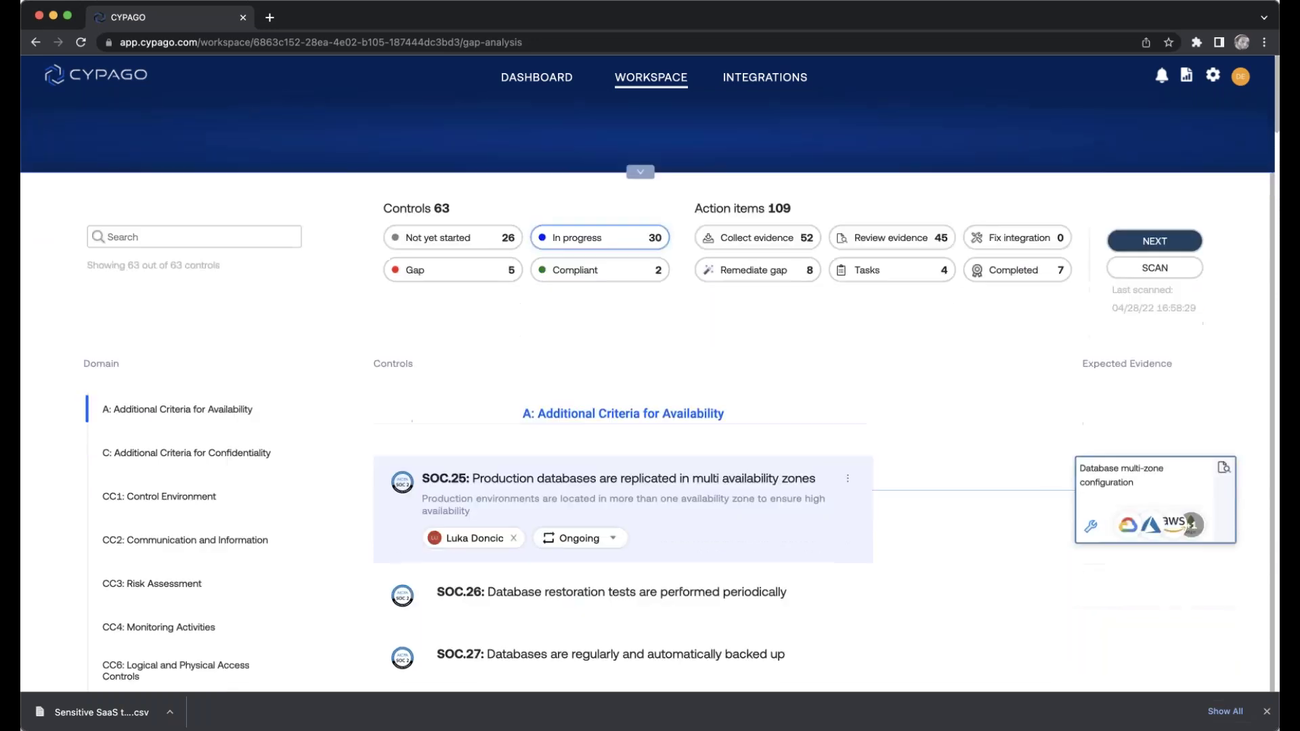
pyautogui.click(175, 591)
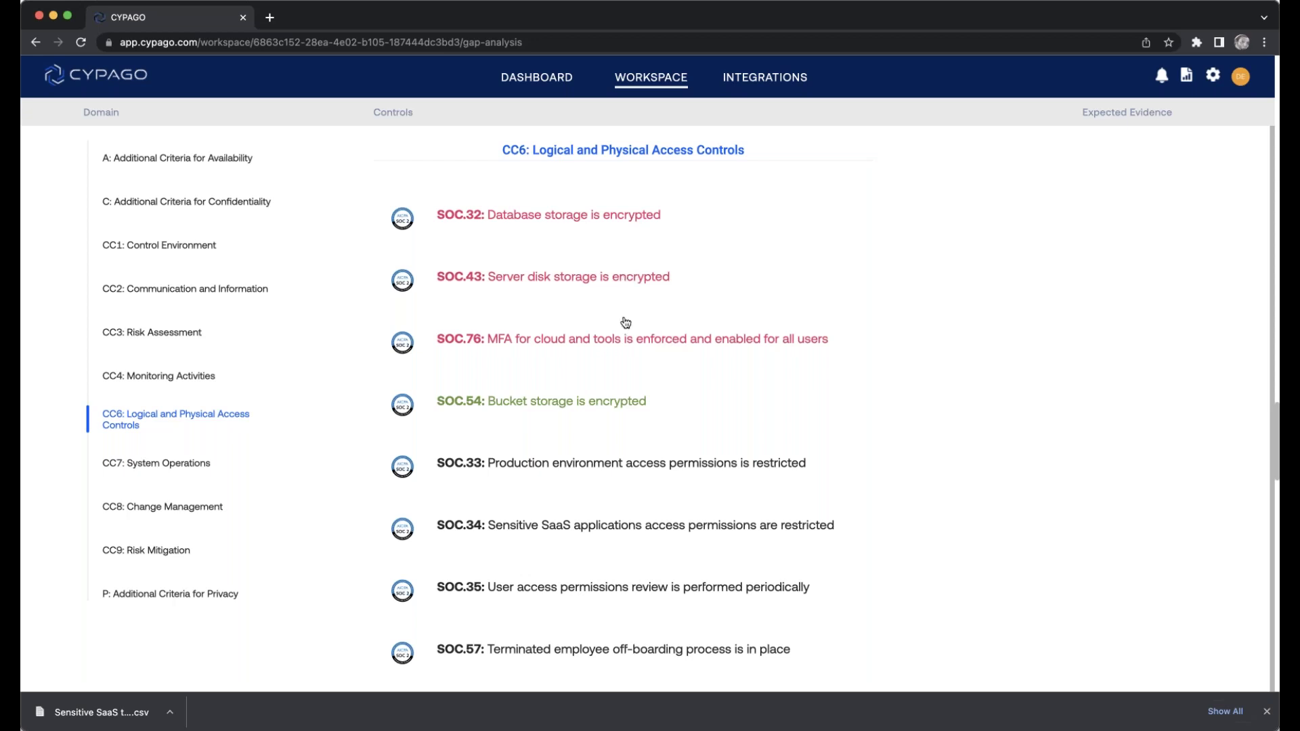
pyautogui.click(623, 339)
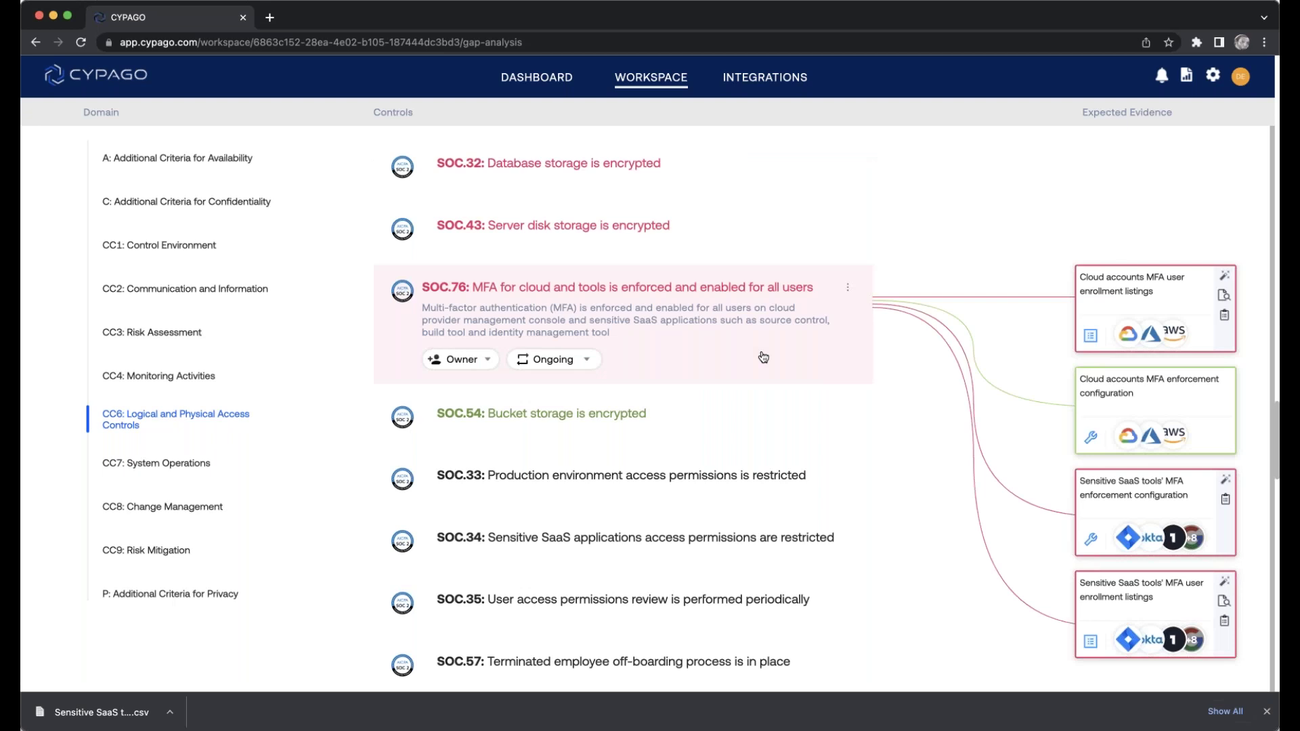
pyautogui.scroll(-1, 763, 357)
pyautogui.scroll(-3, 763, 357)
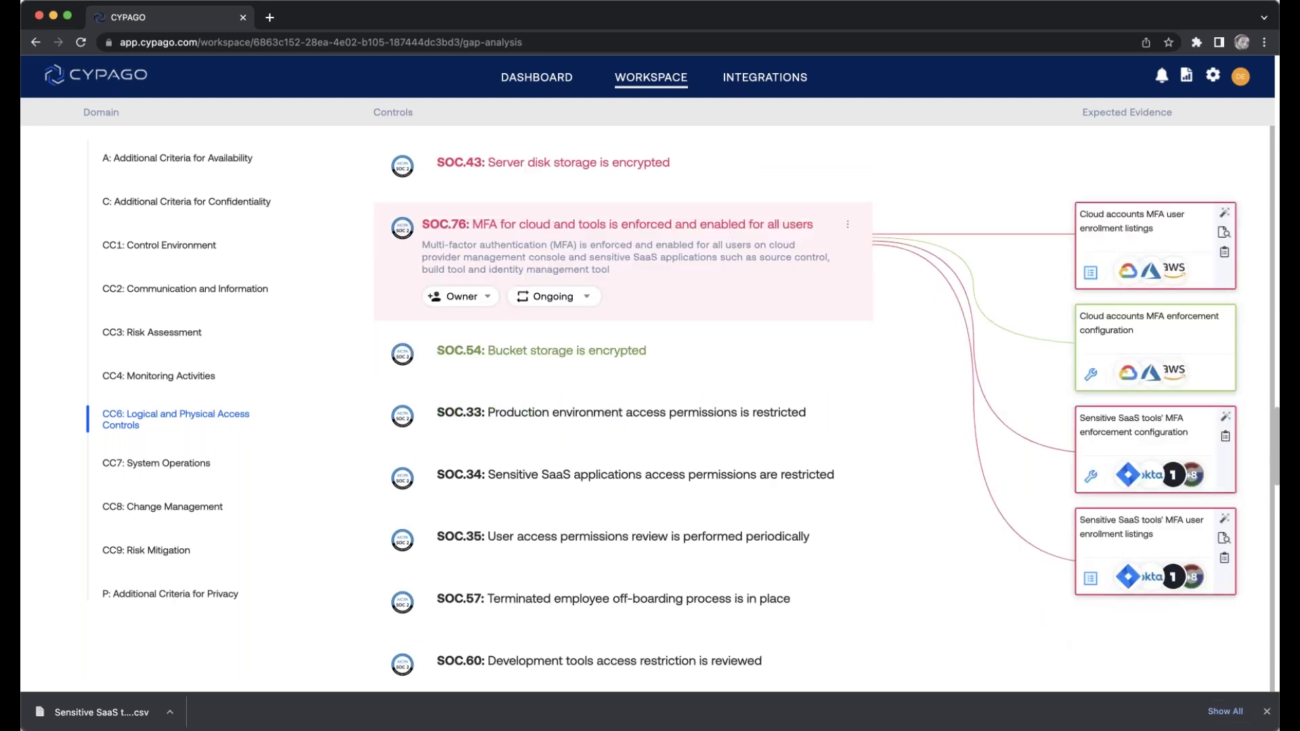
# Step: Open the Sensitive SaaS tools' MFA user enrollment listings evidence and view its analyzed user records
pyautogui.click(1145, 583)
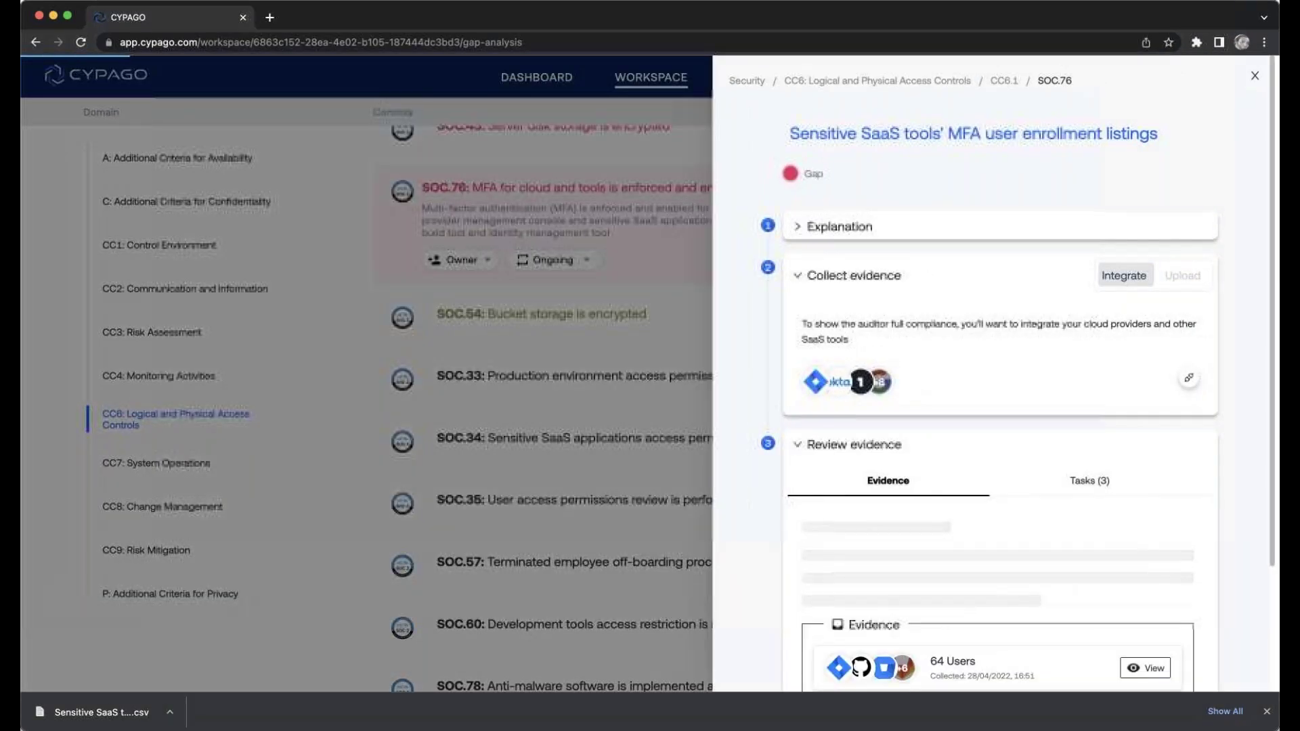
pyautogui.scroll(-3, 1118, 433)
pyautogui.click(1130, 451)
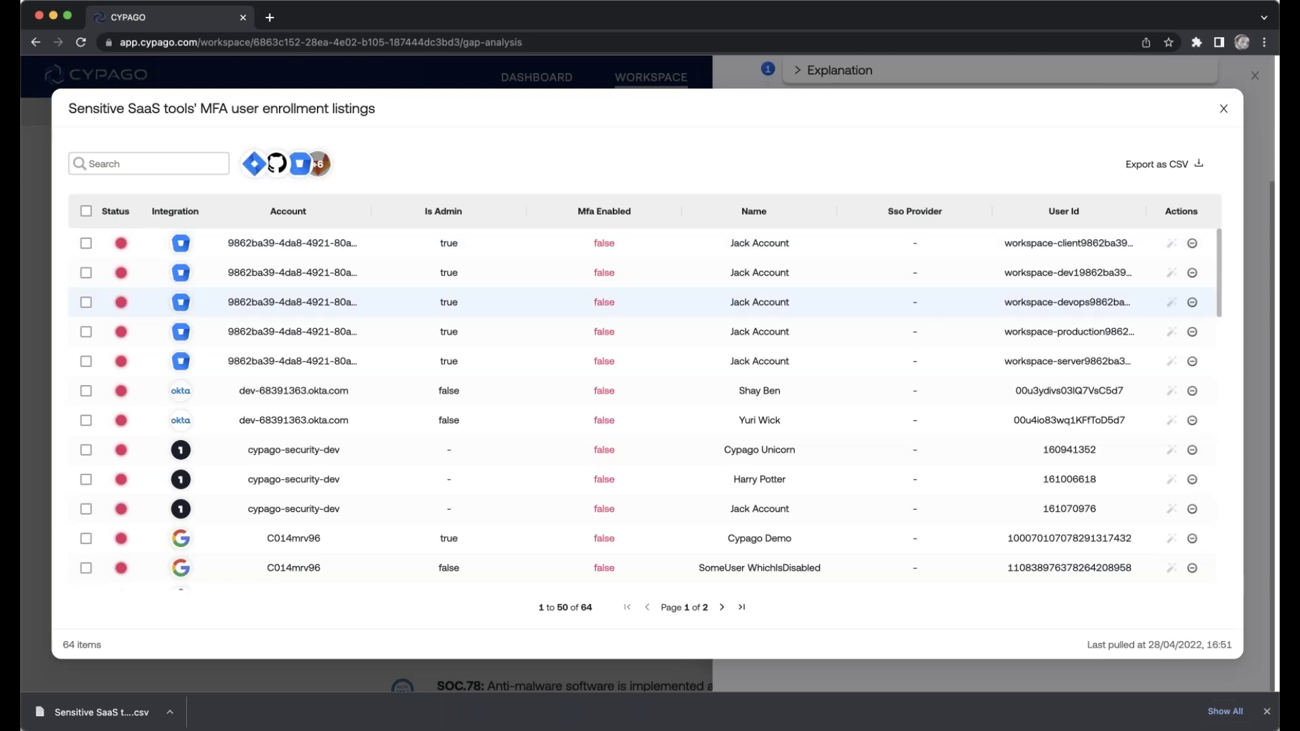
# Step: Filter the MFA enrollment listings by the Gitlab and Bitbucket integrations in turn, clearing each filter
pyautogui.click(208, 211)
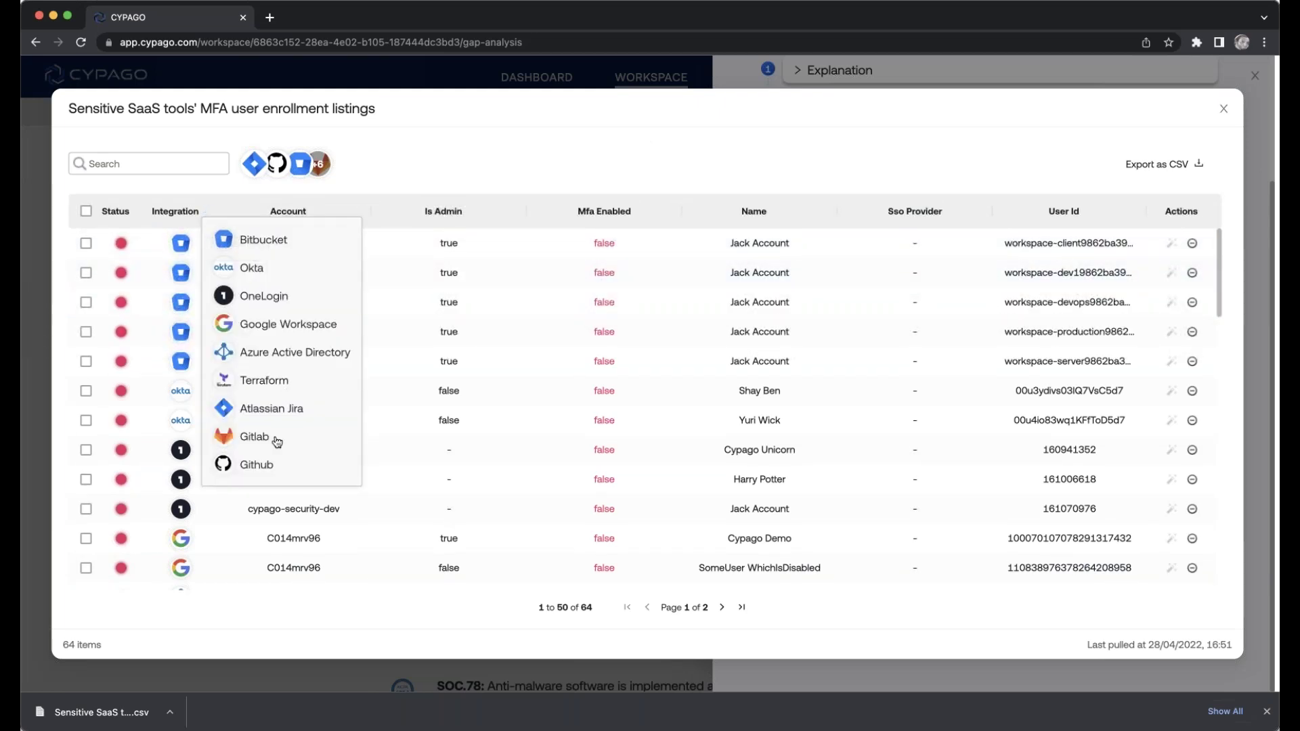
pyautogui.click(252, 437)
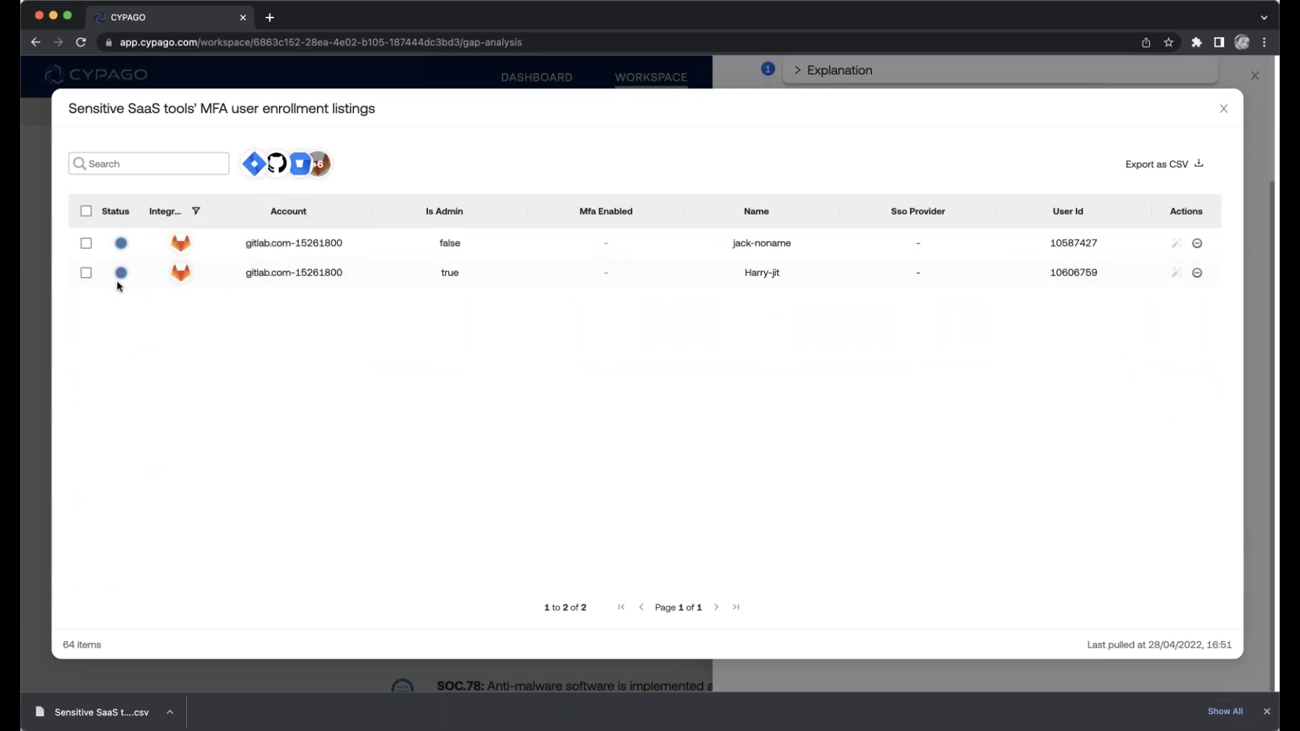
pyautogui.click(196, 211)
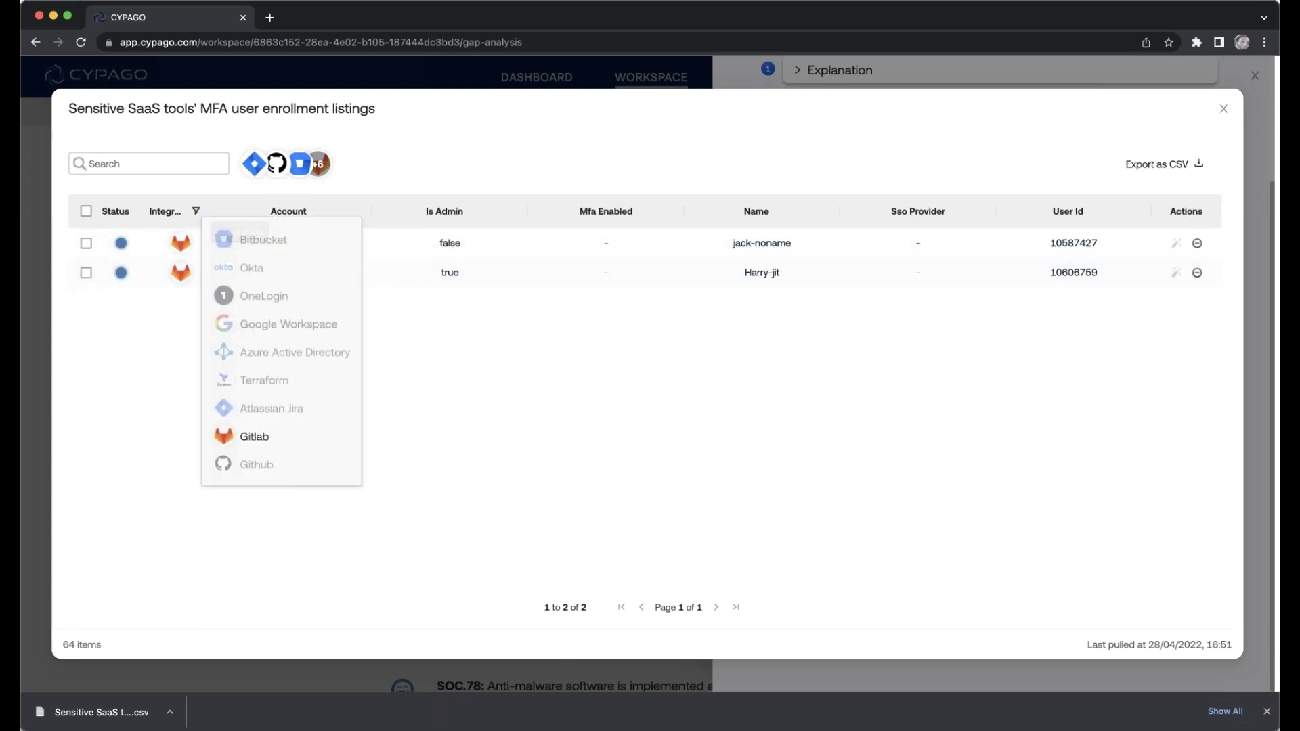
pyautogui.click(252, 437)
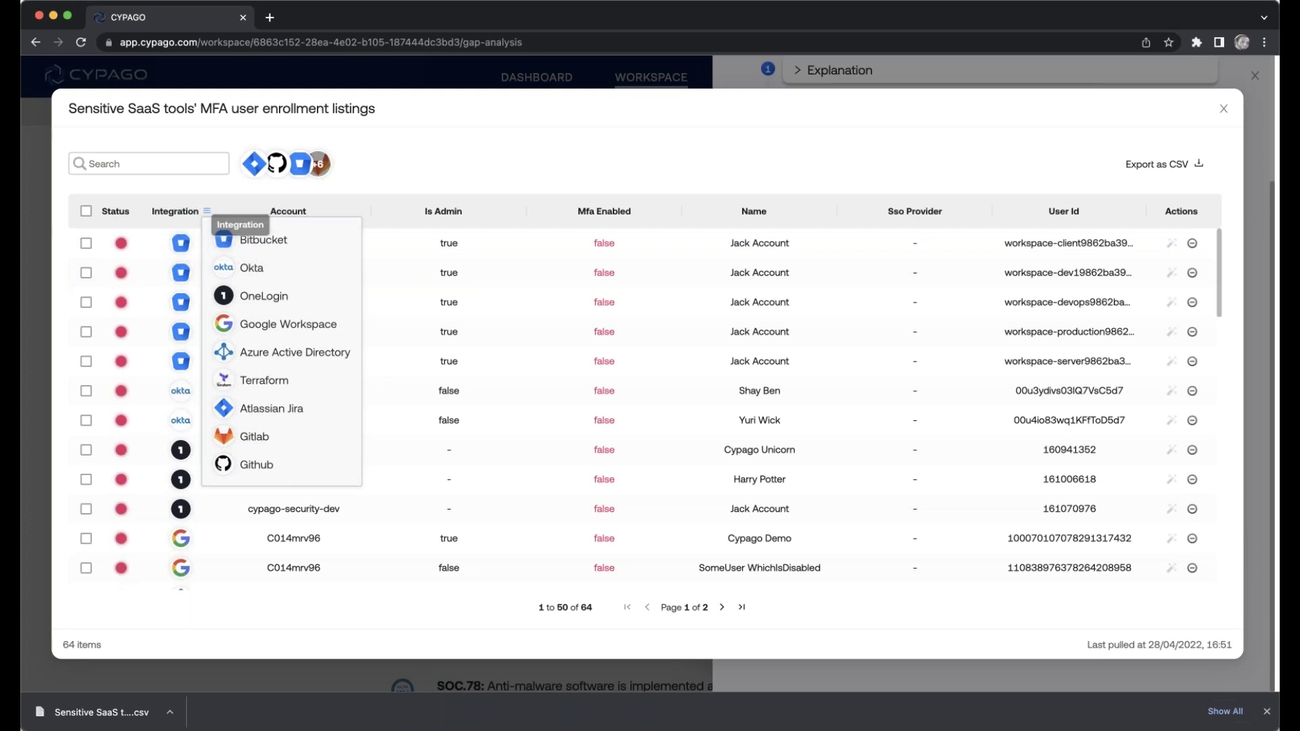
pyautogui.click(244, 240)
pyautogui.click(244, 239)
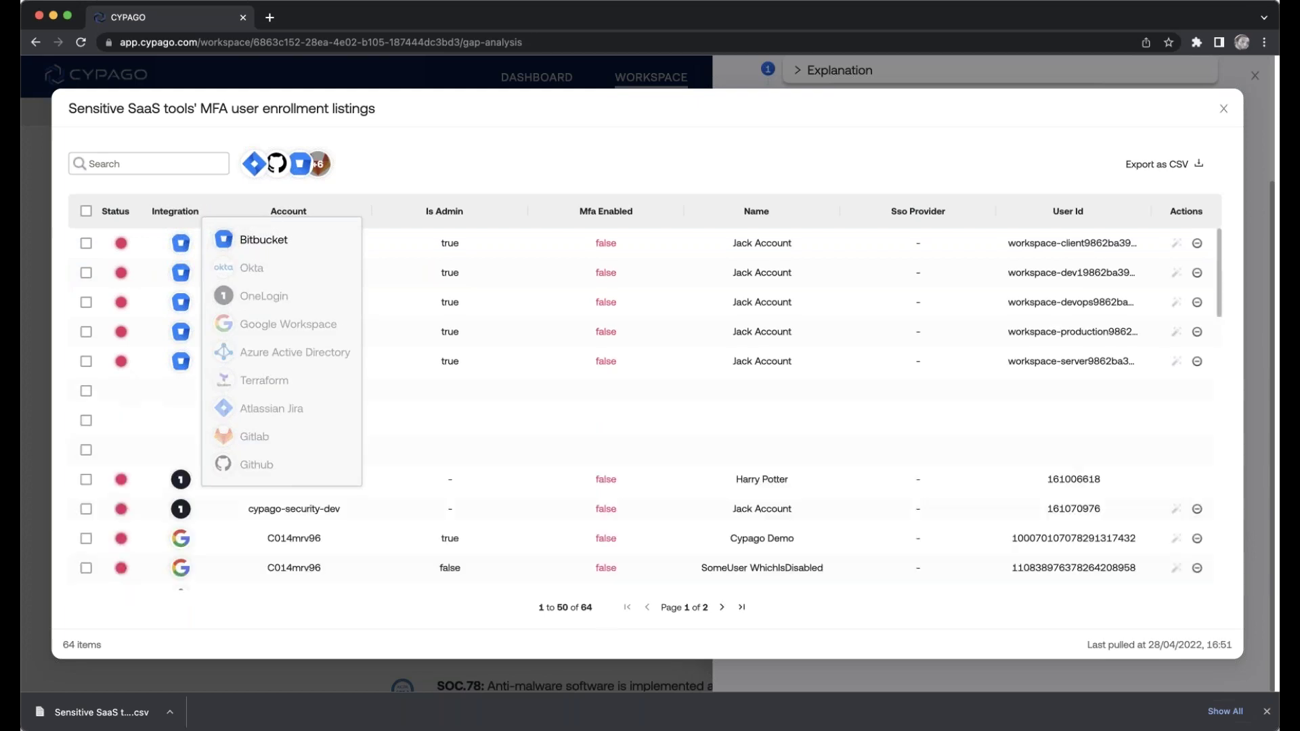
pyautogui.click(228, 191)
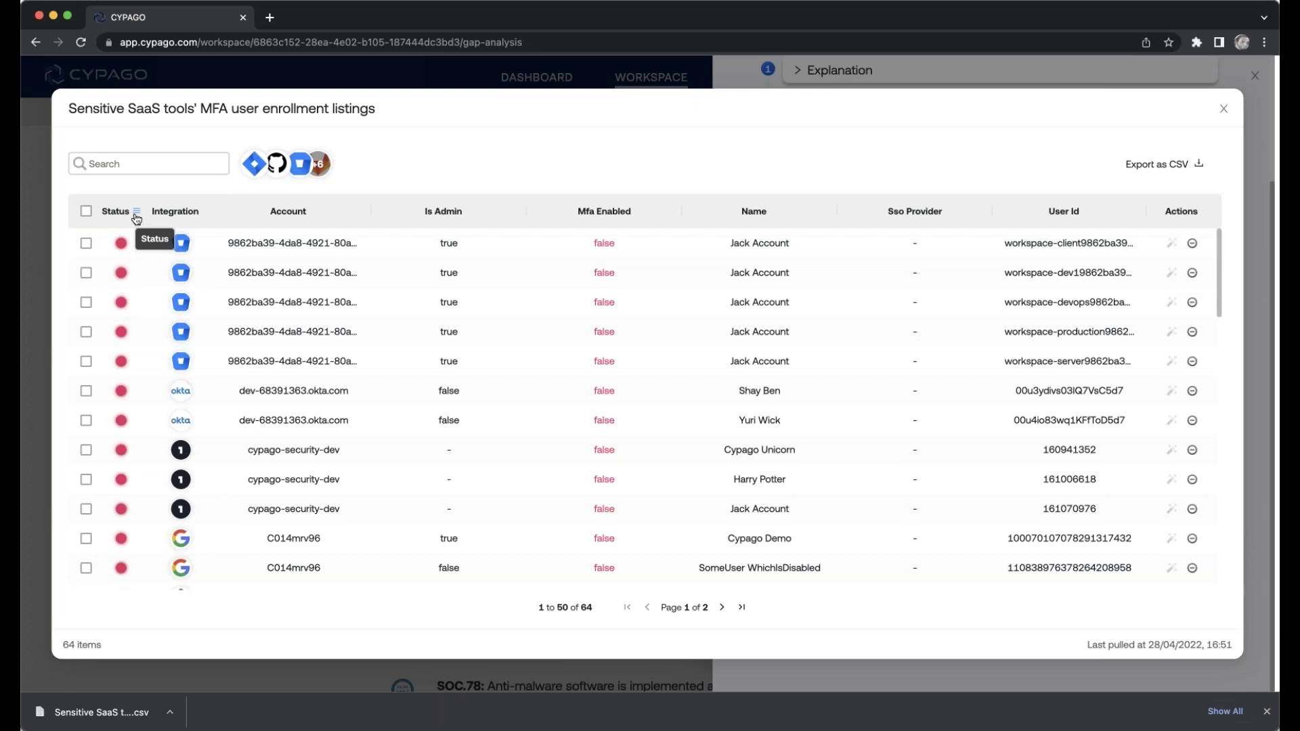
# Step: Filter the MFA enrollment listings by Compliant status to review those users, and clear the filter
pyautogui.click(136, 214)
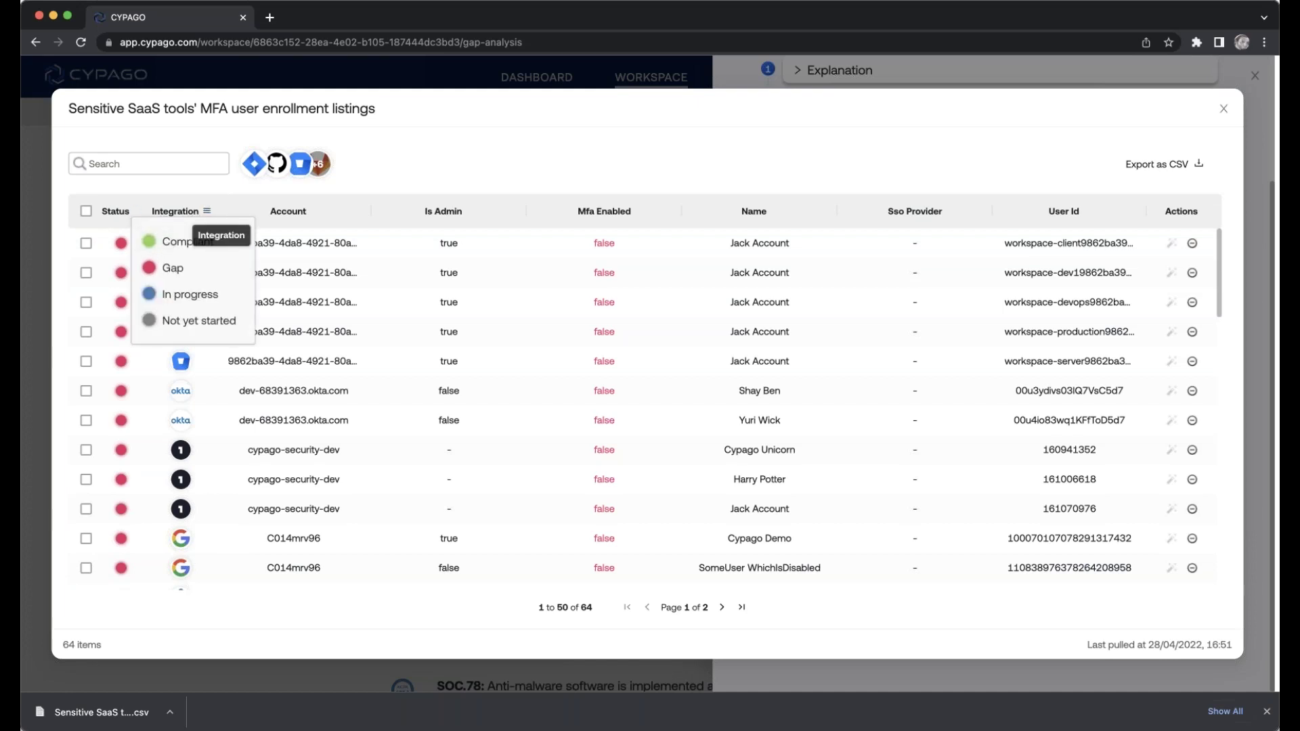
pyautogui.click(177, 249)
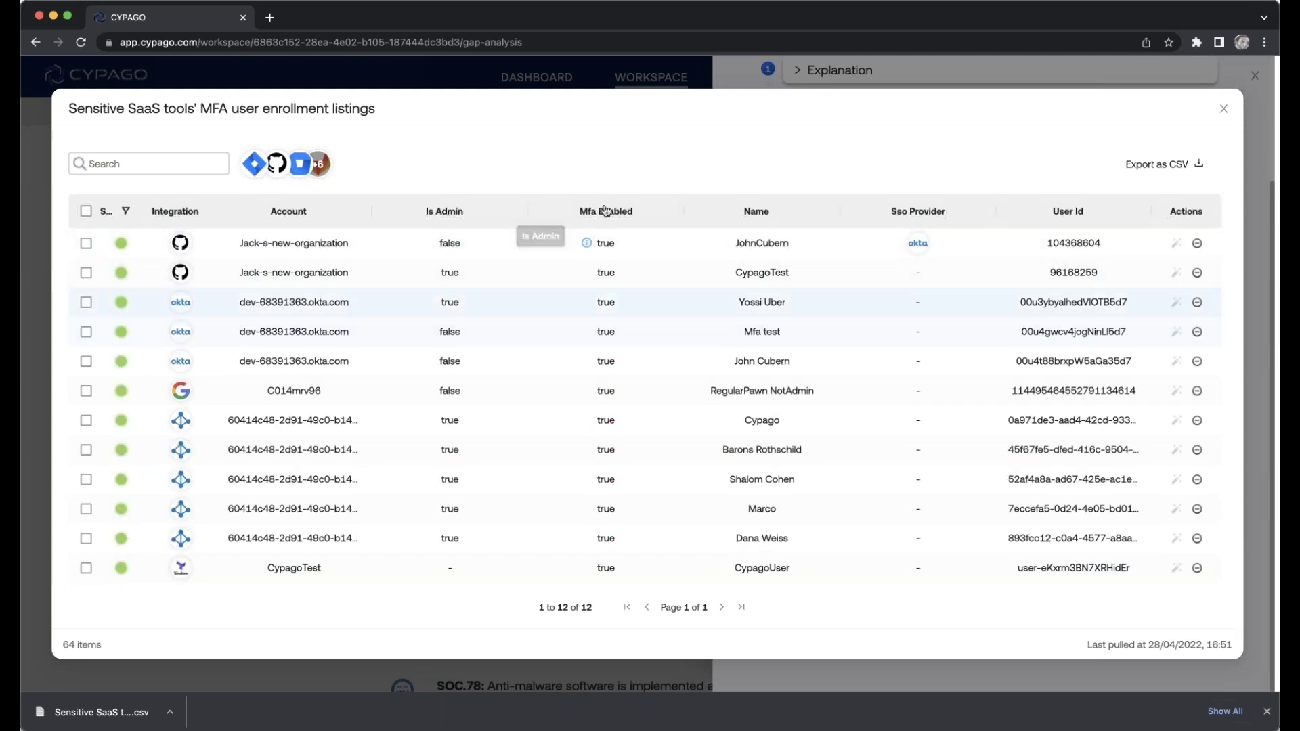
pyautogui.click(133, 214)
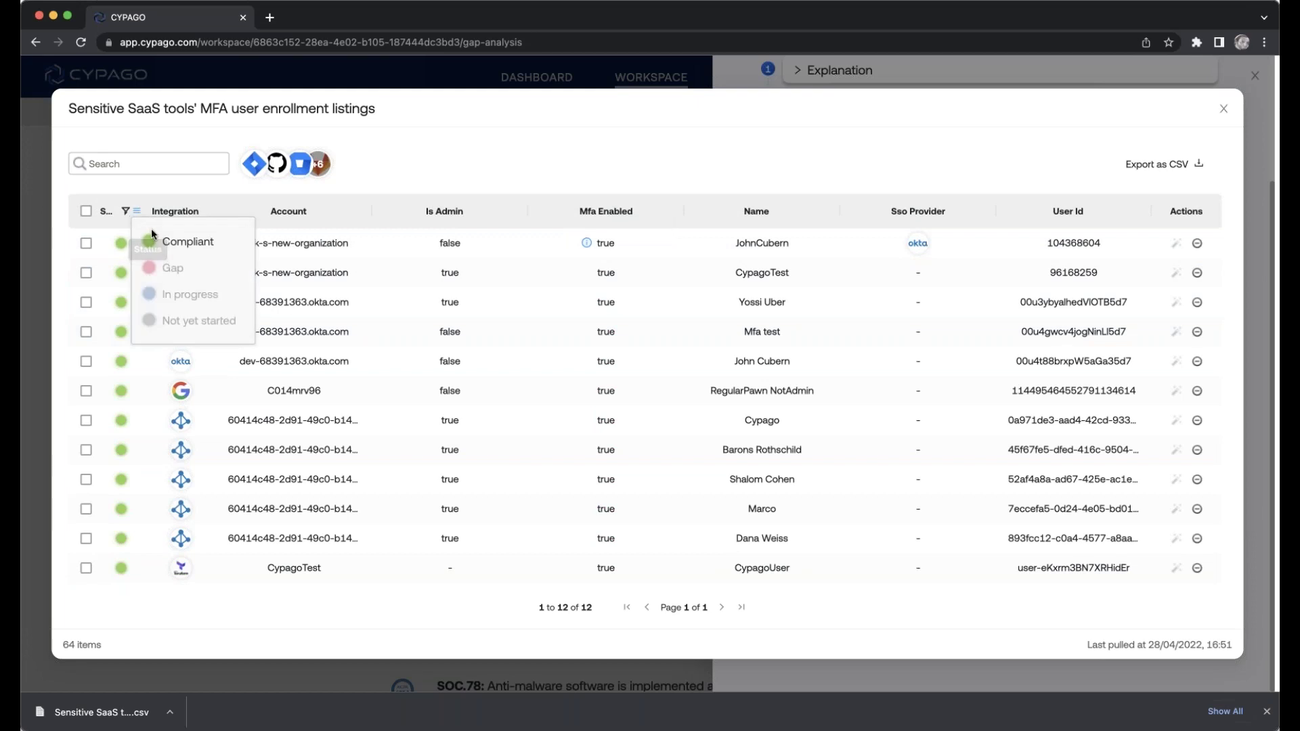
pyautogui.click(188, 242)
pyautogui.click(465, 157)
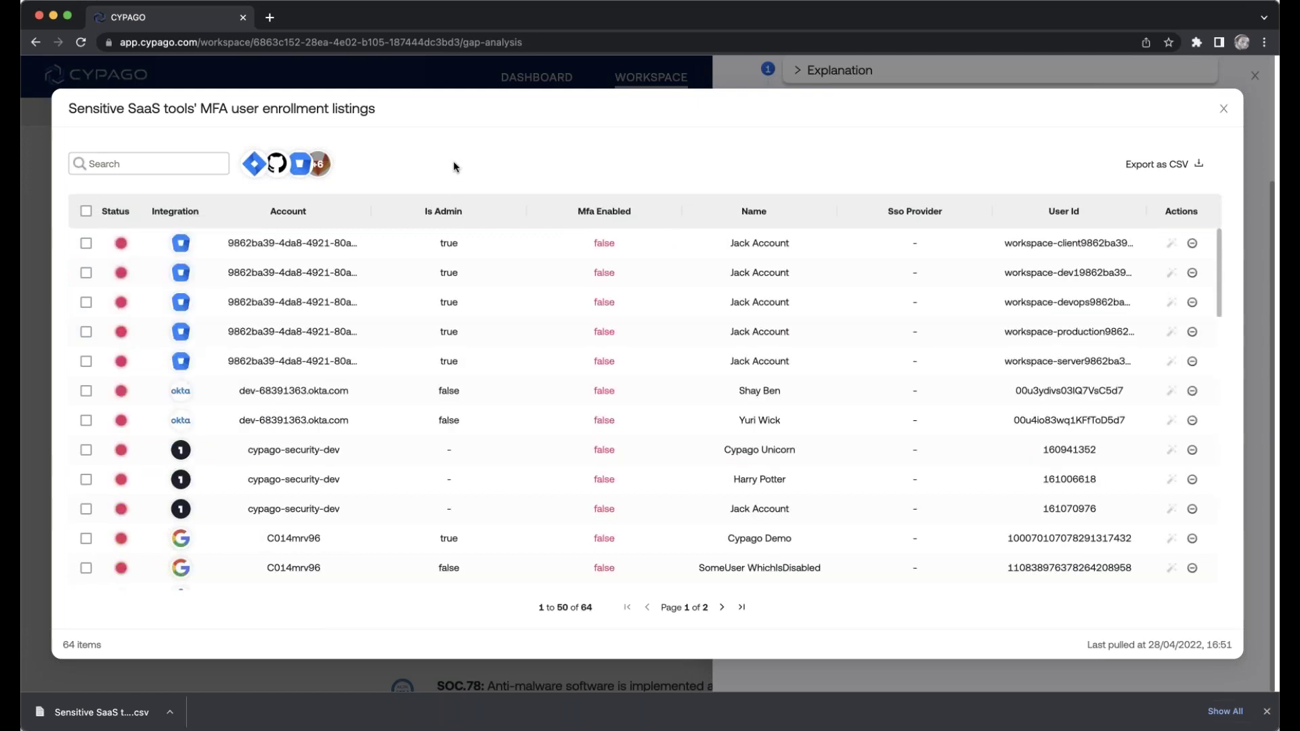
# Step: Filter the MFA enrollment listings by Gap status and export them as CSV
pyautogui.click(136, 214)
pyautogui.click(173, 267)
pyautogui.click(514, 149)
pyautogui.click(1152, 166)
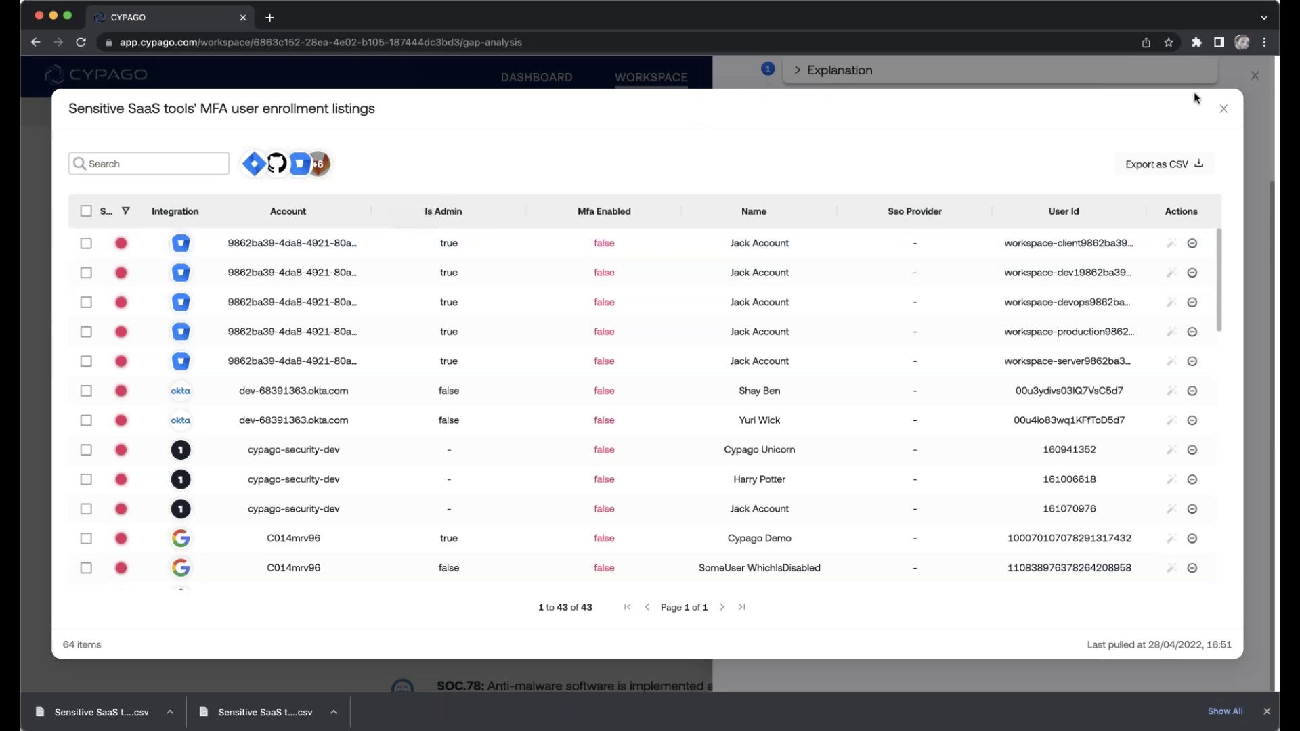
# Step: Start a new task for the MFA enrollment evidence titled "Help me with MFA enrollment for users!!" with the description "Thanks"
pyautogui.click(1222, 110)
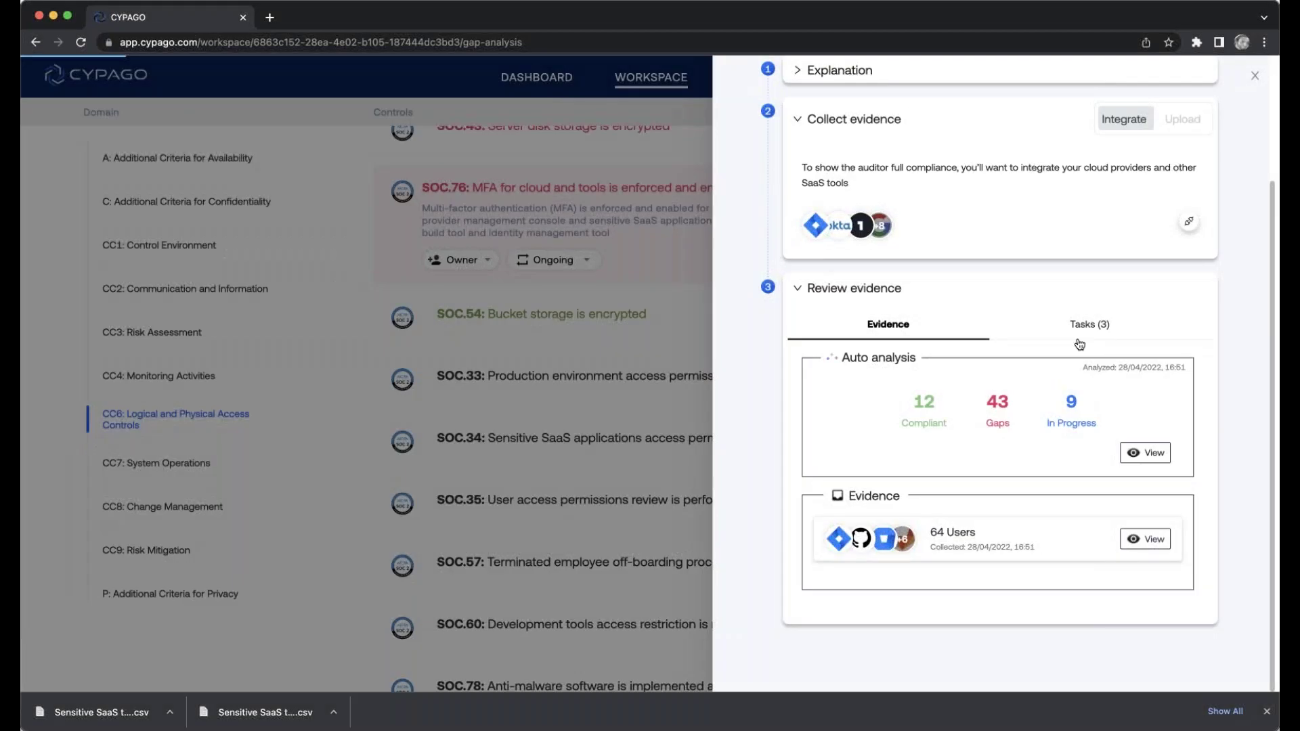
pyautogui.click(1079, 322)
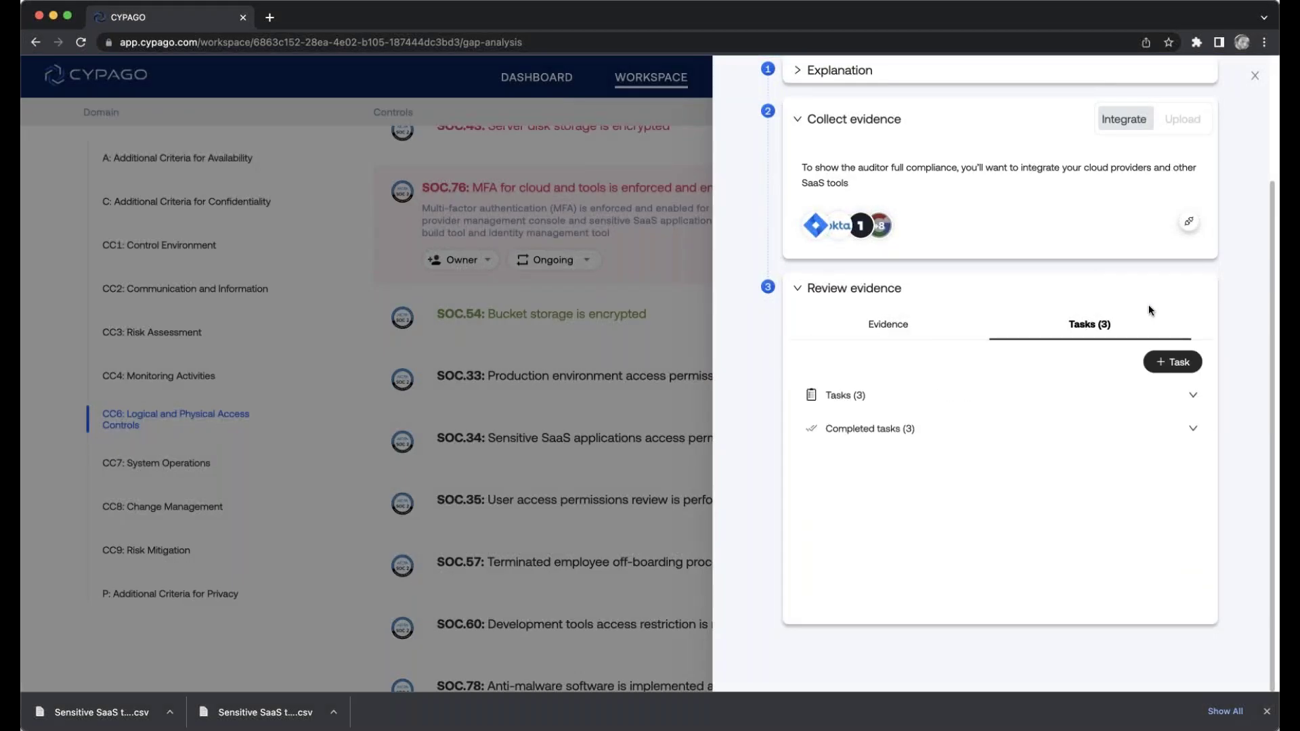
pyautogui.click(1174, 366)
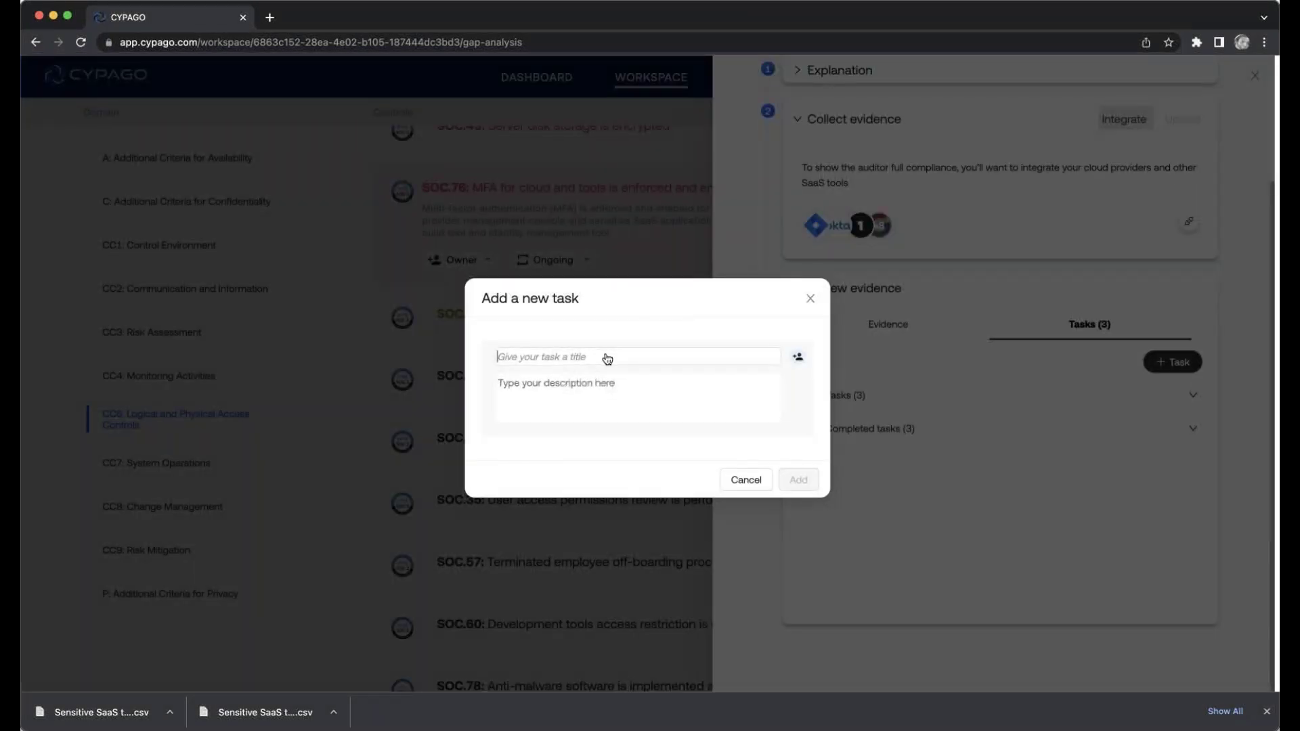
pyautogui.write('Help')
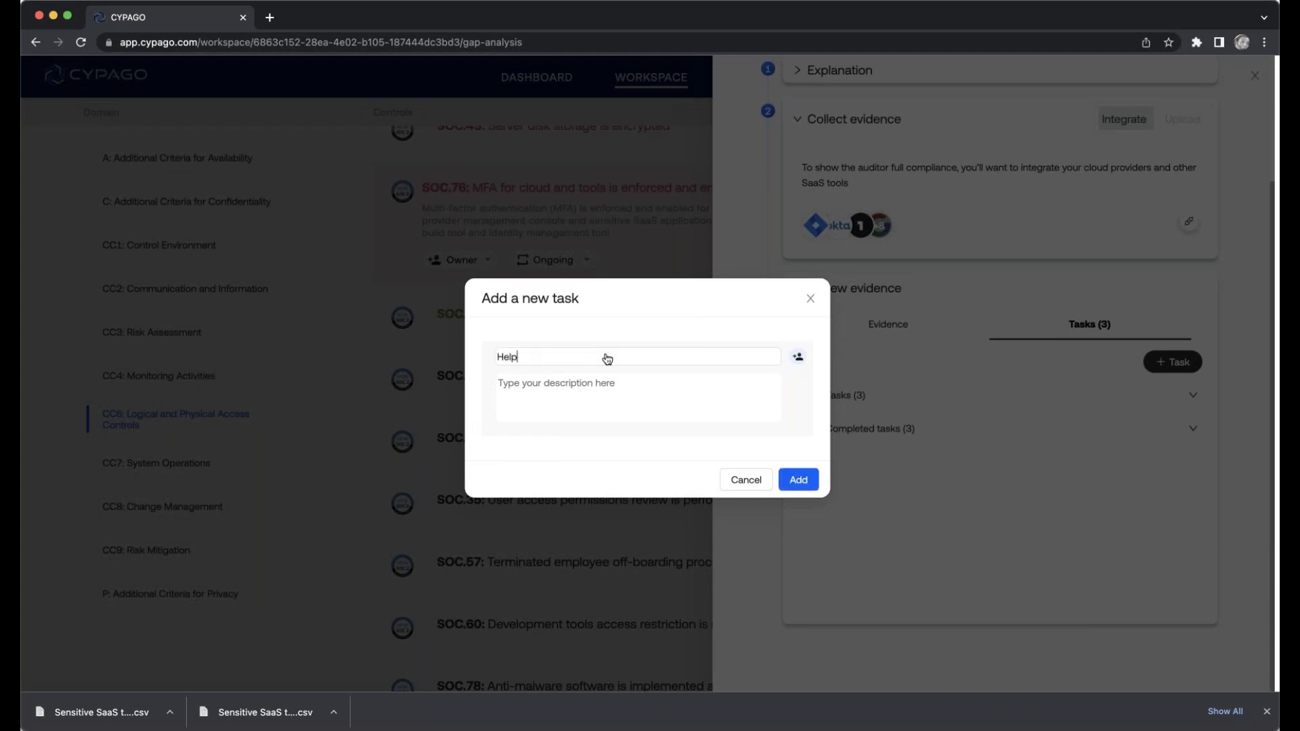
pyautogui.write(' me with MFA enrollment for users!!')
pyautogui.click(602, 382)
pyautogui.write('Thank')
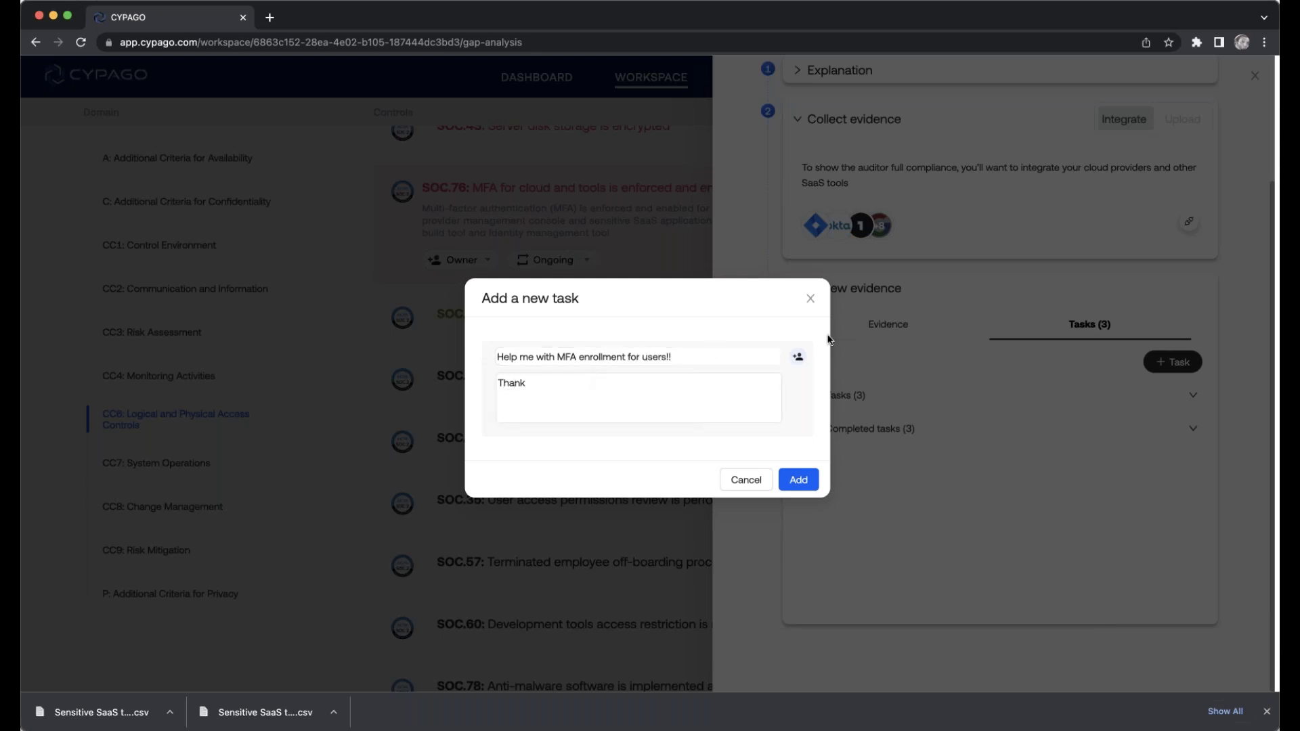
pyautogui.write('s')
# Step: Assign the MFA enrollment task to the last team member in the assignee list and add it to the evidence's tasks
pyautogui.click(799, 356)
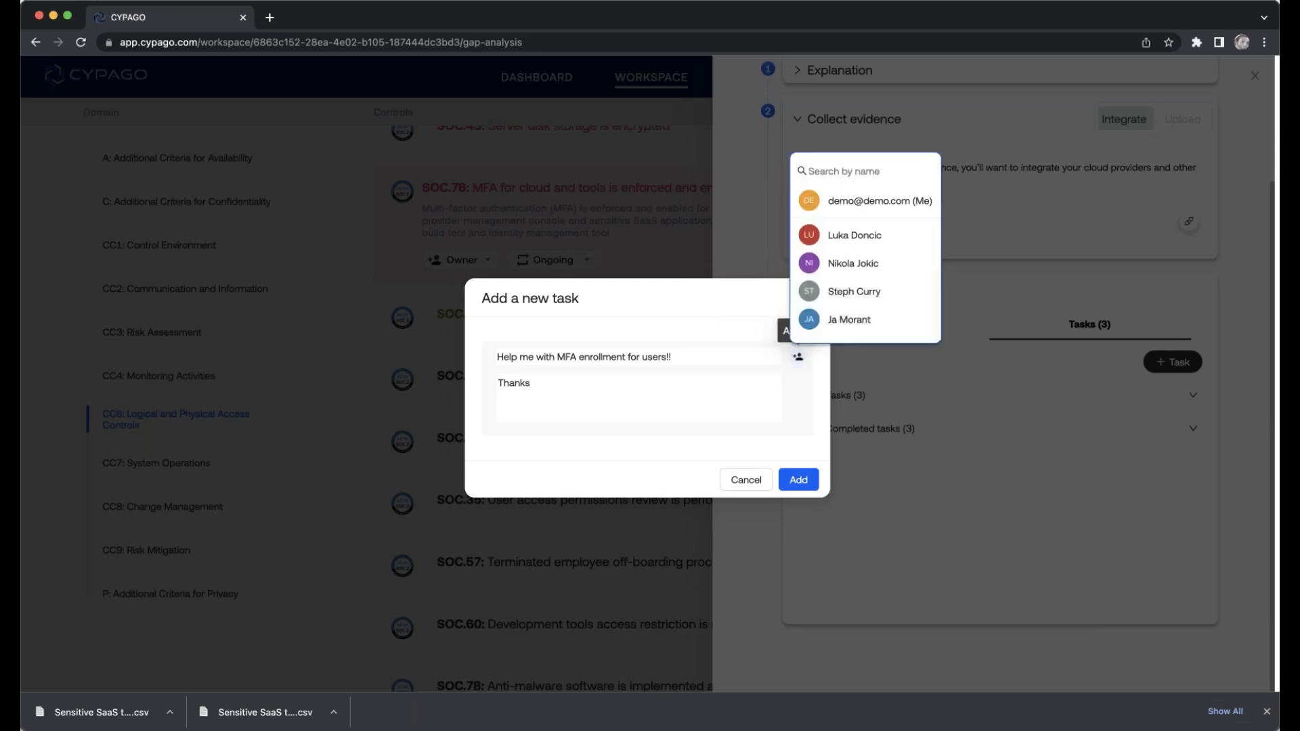
pyautogui.click(865, 326)
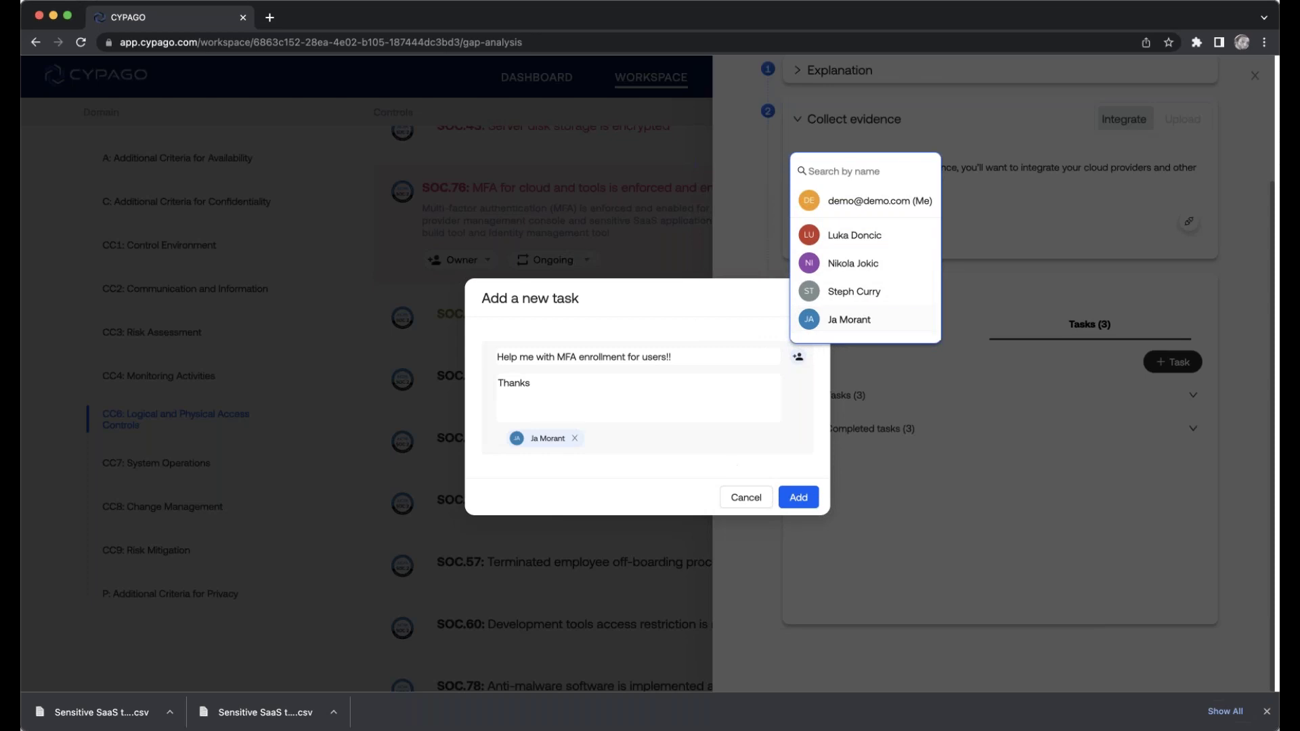
pyautogui.click(778, 453)
pyautogui.click(798, 498)
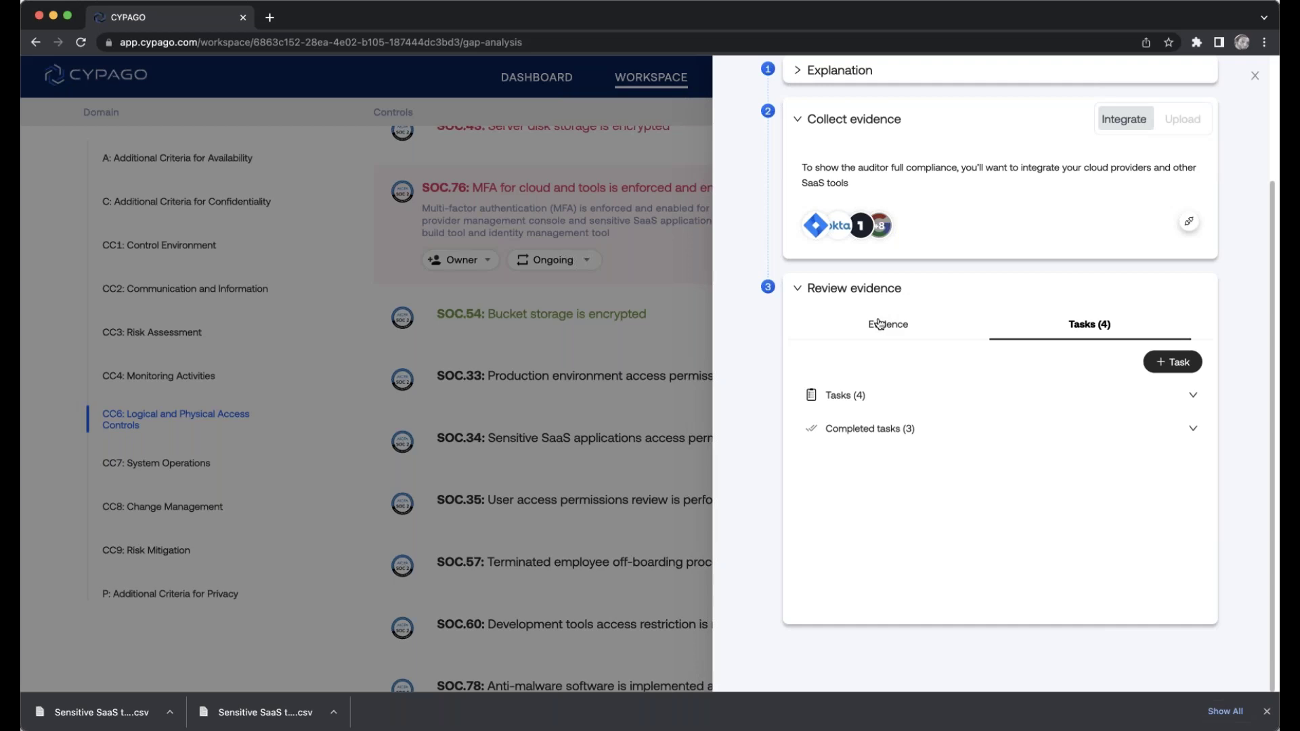
# Step: View the collected Users evidence for the MFA enrollment listings, search it by a user's first name, and close the evidence
pyautogui.click(886, 326)
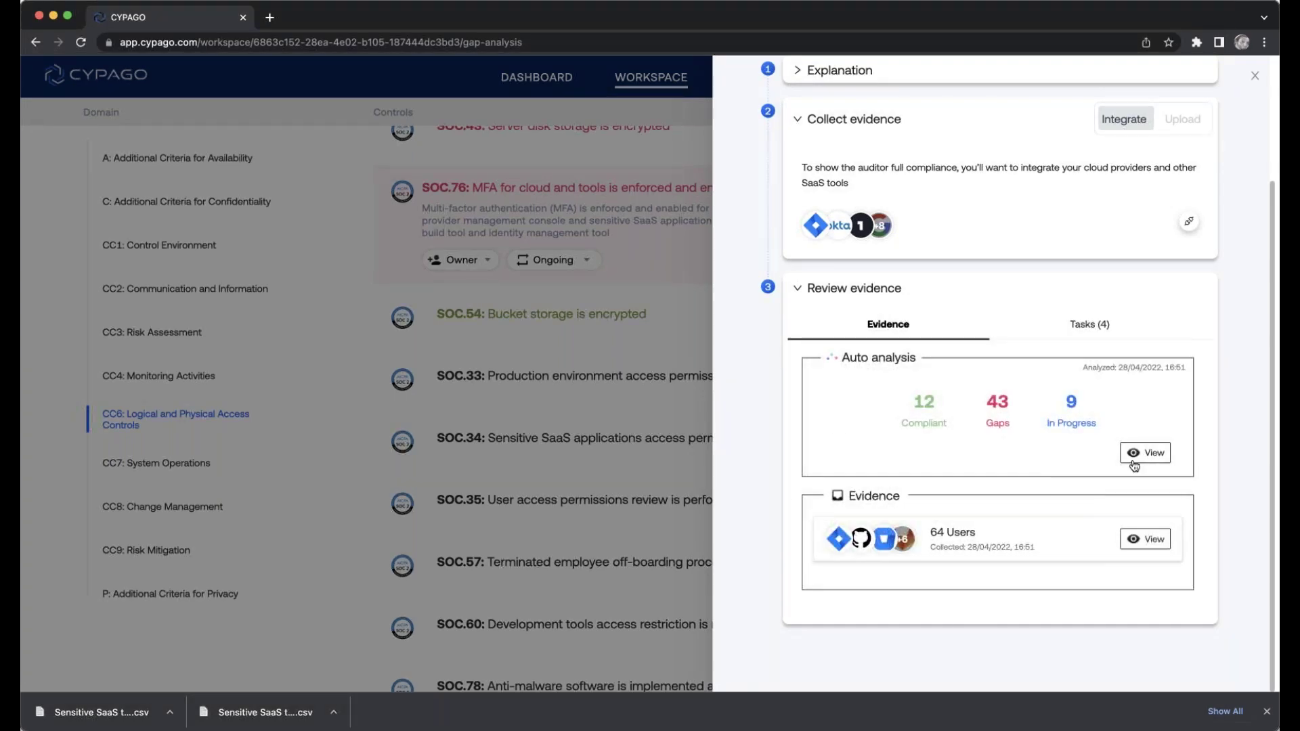
pyautogui.click(1146, 540)
pyautogui.click(146, 162)
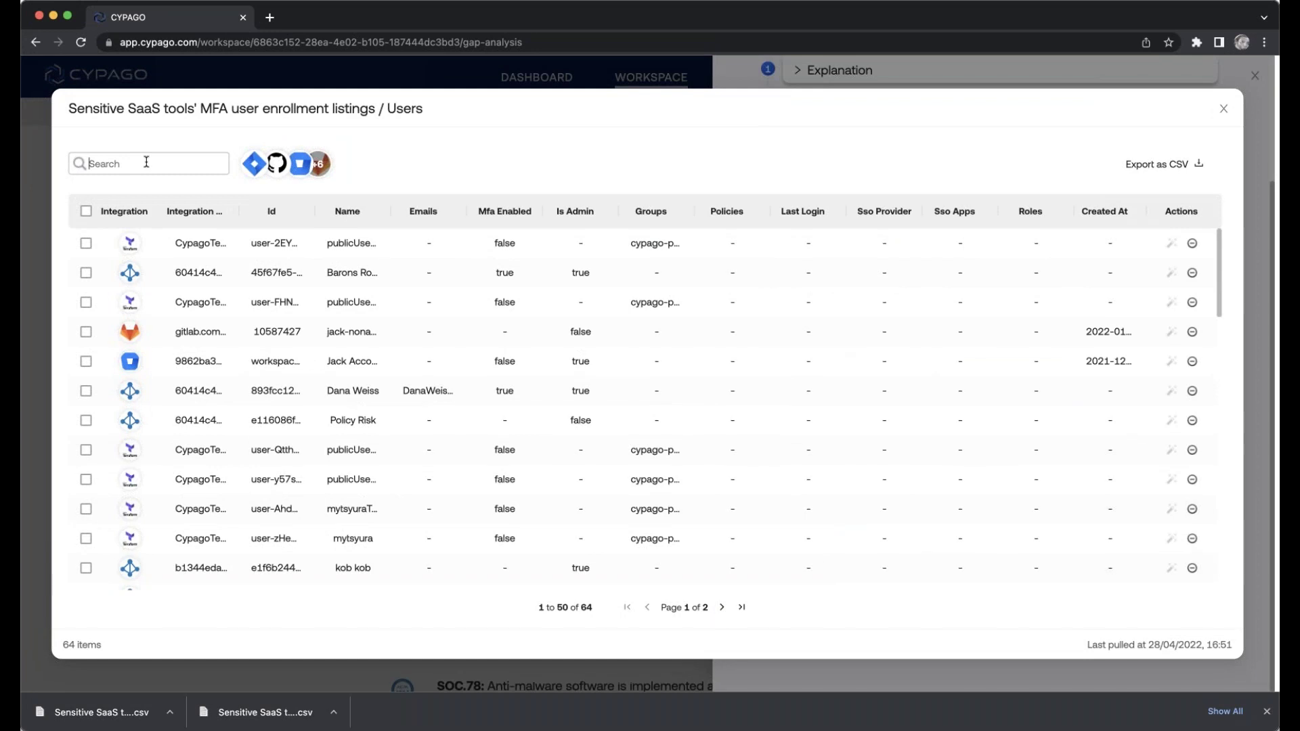
pyautogui.write('john')
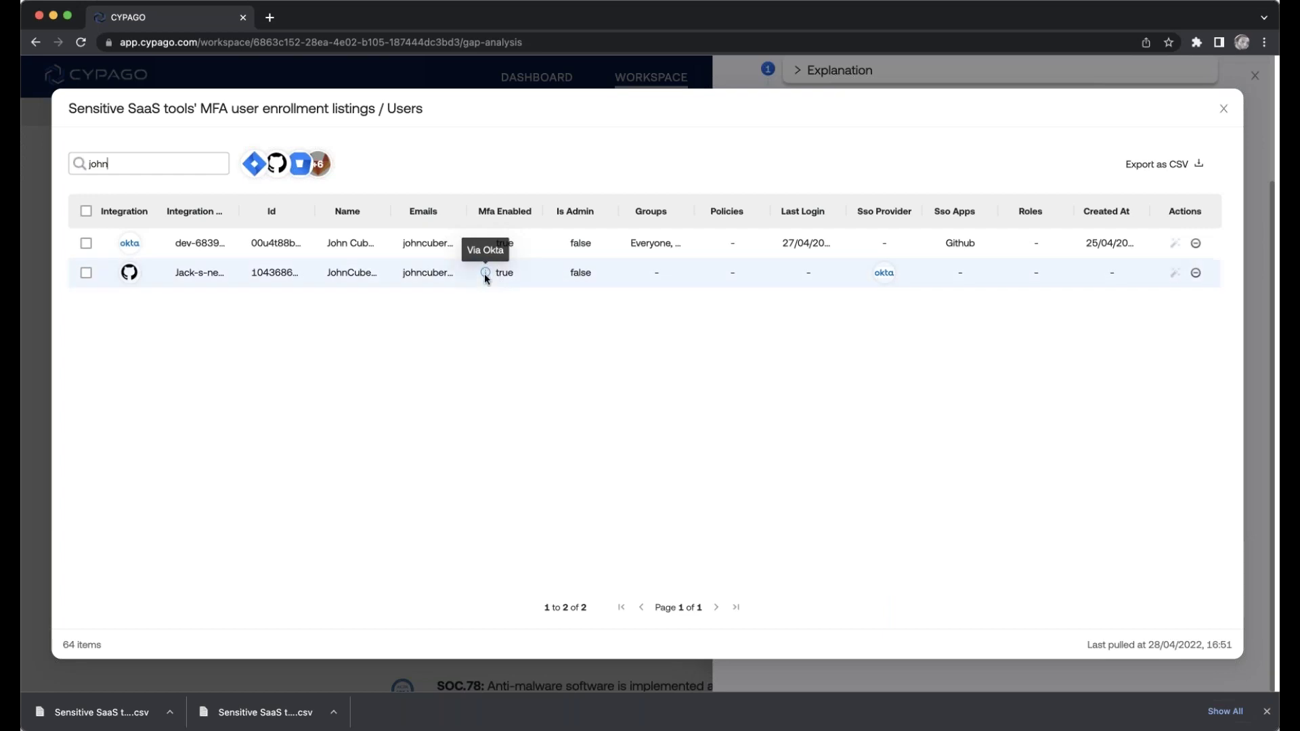
pyautogui.click(1224, 110)
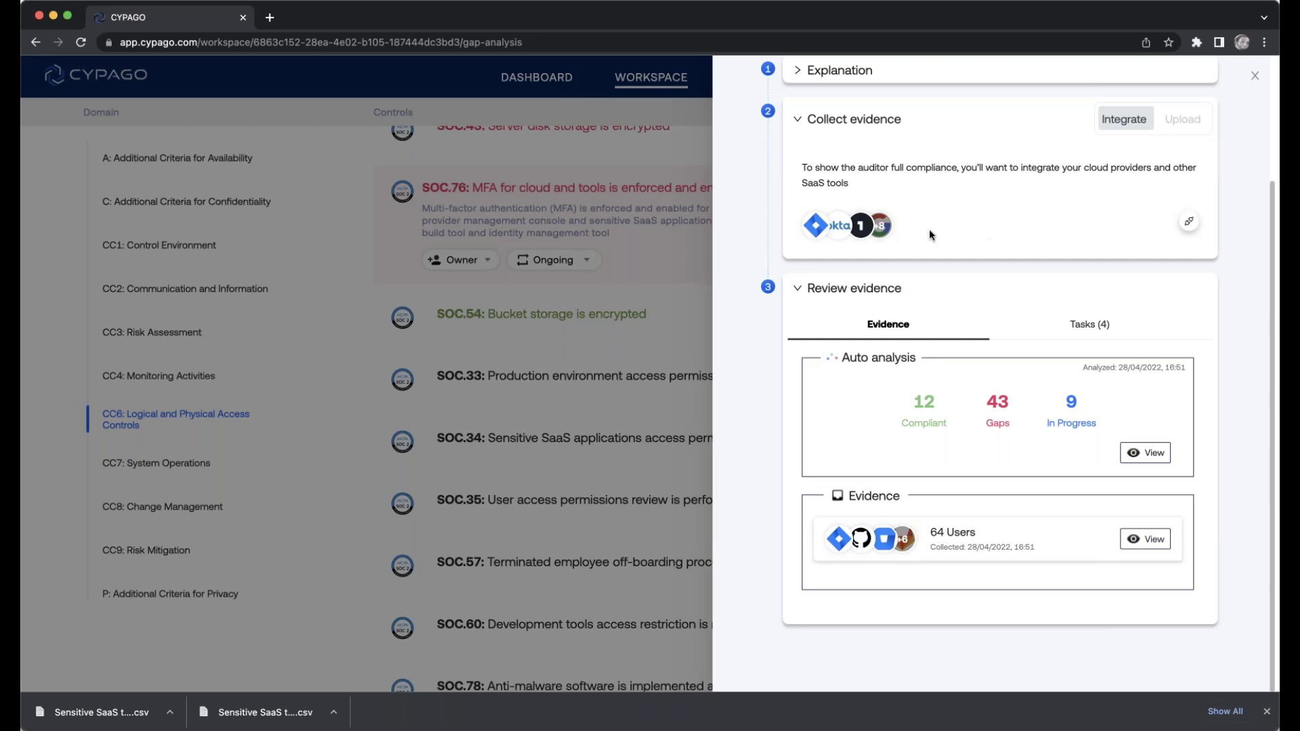
pyautogui.click(570, 287)
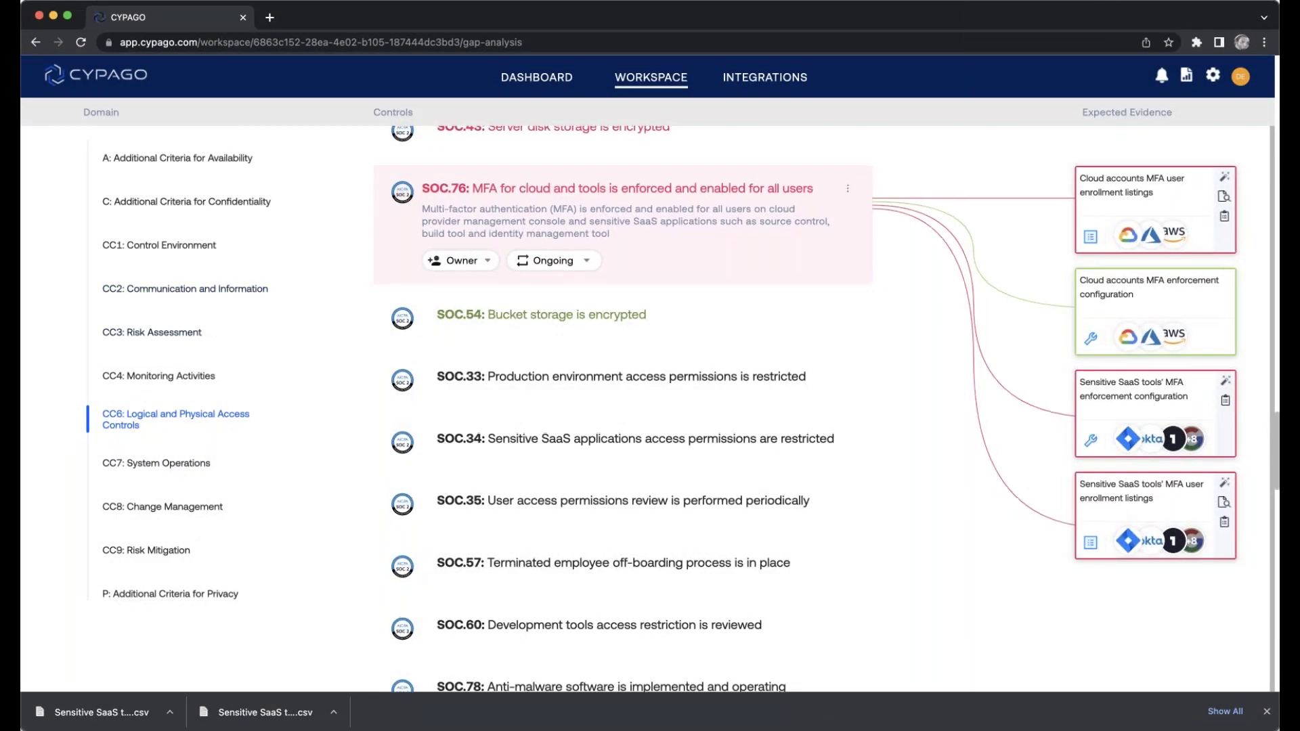
# Step: Review the CC8: Change Management controls, expanding SOC.61, SOC.59 and SOC.69 in turn to see their expected evidence
pyautogui.click(176, 503)
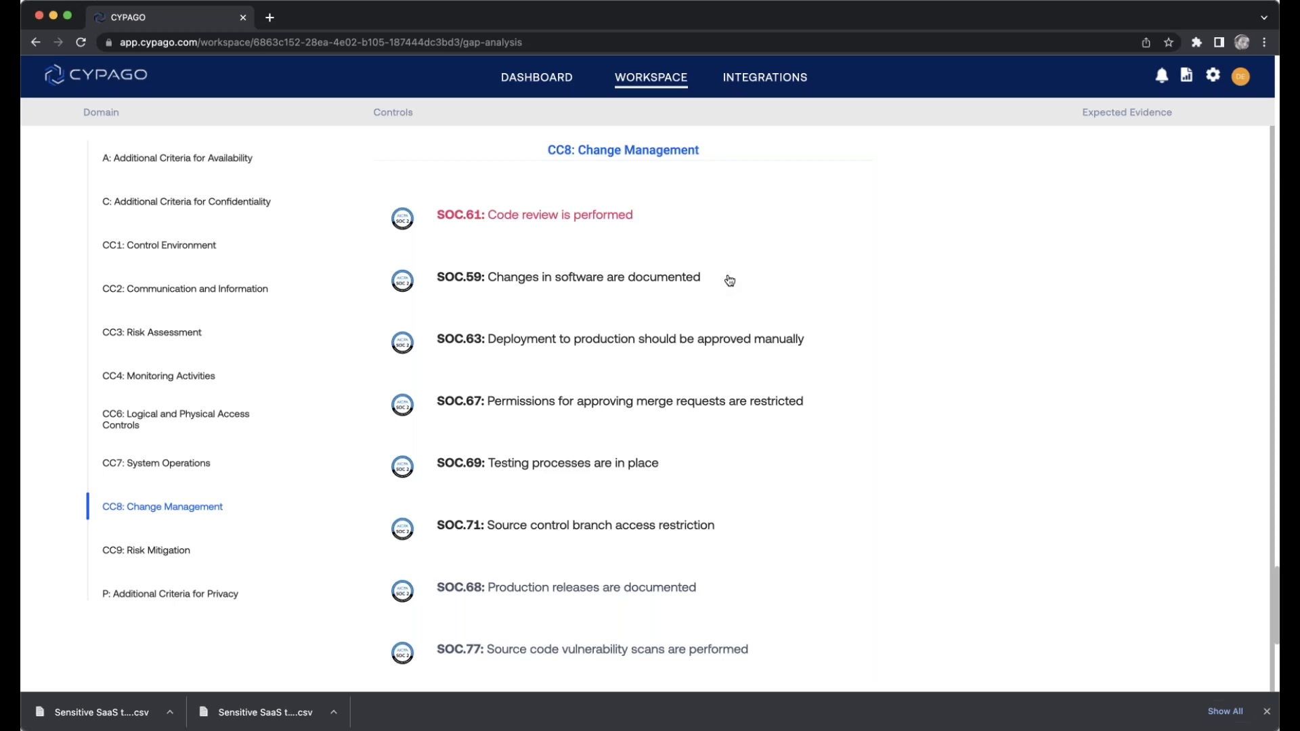
pyautogui.click(583, 197)
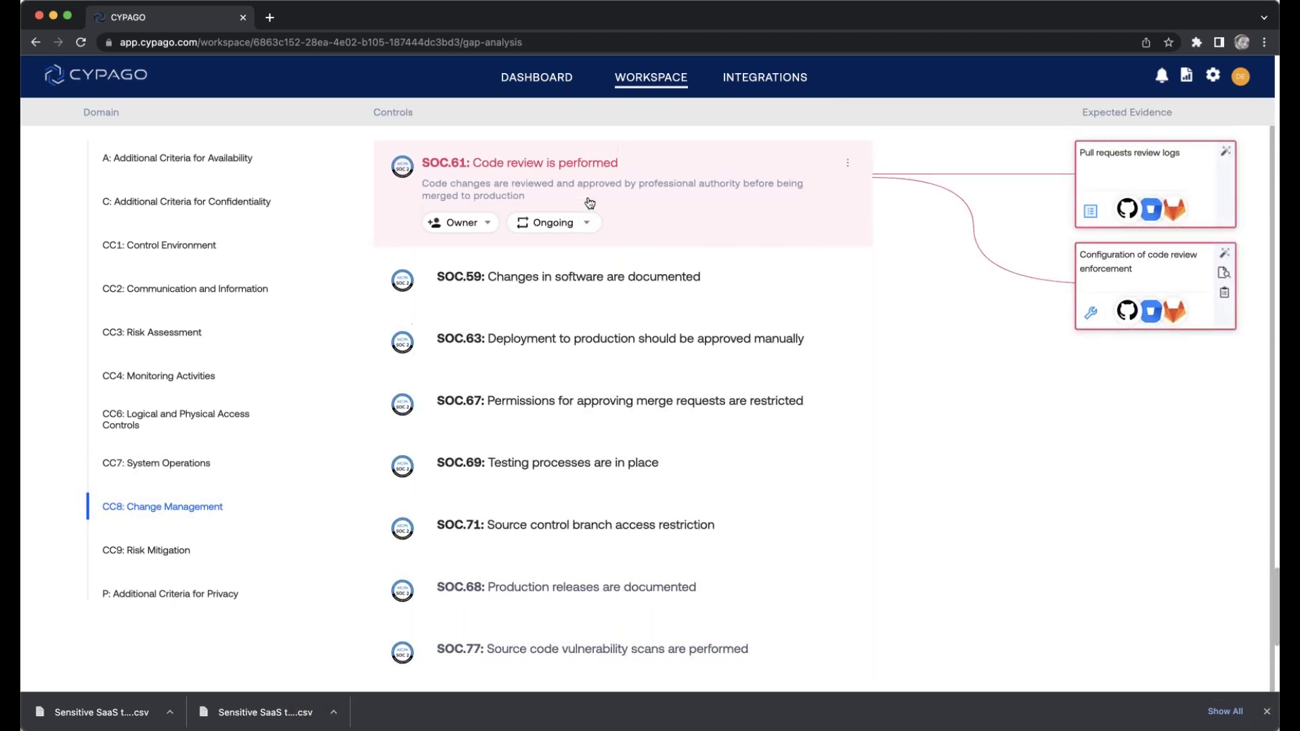
pyautogui.scroll(1, 589, 203)
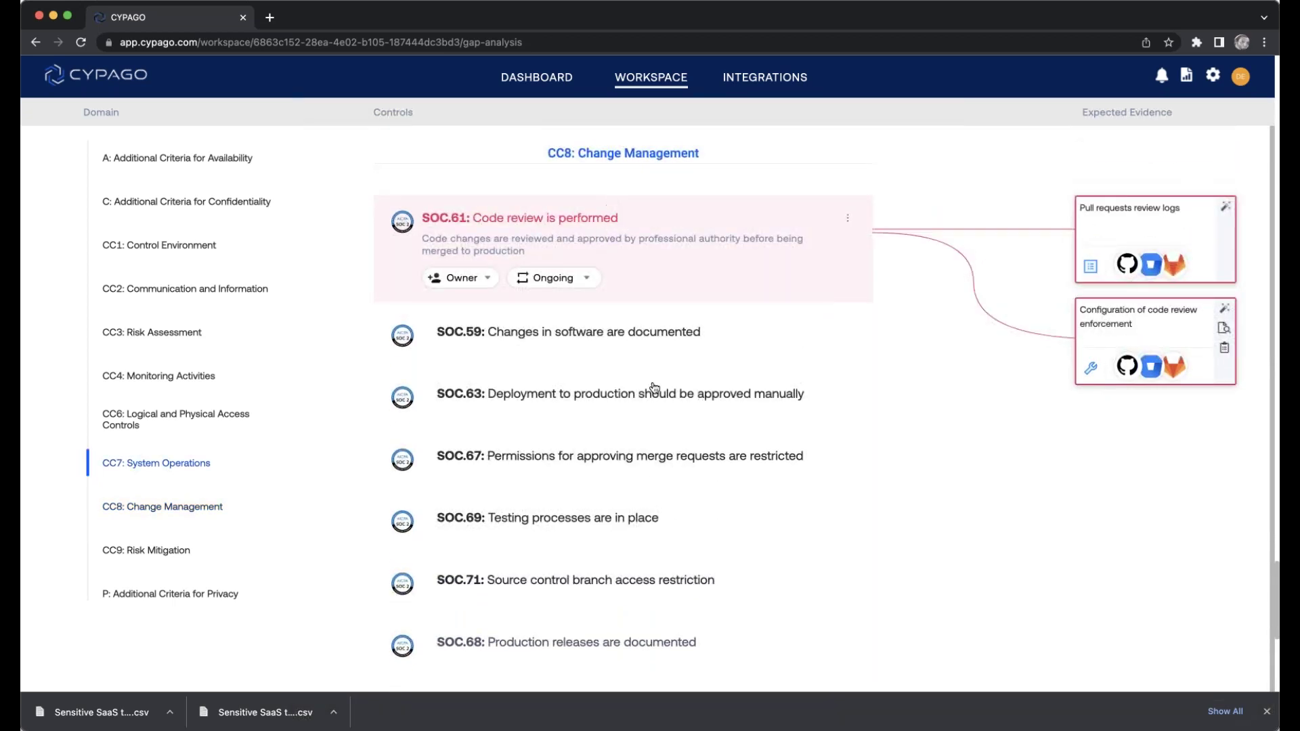
pyautogui.scroll(-1, 629, 370)
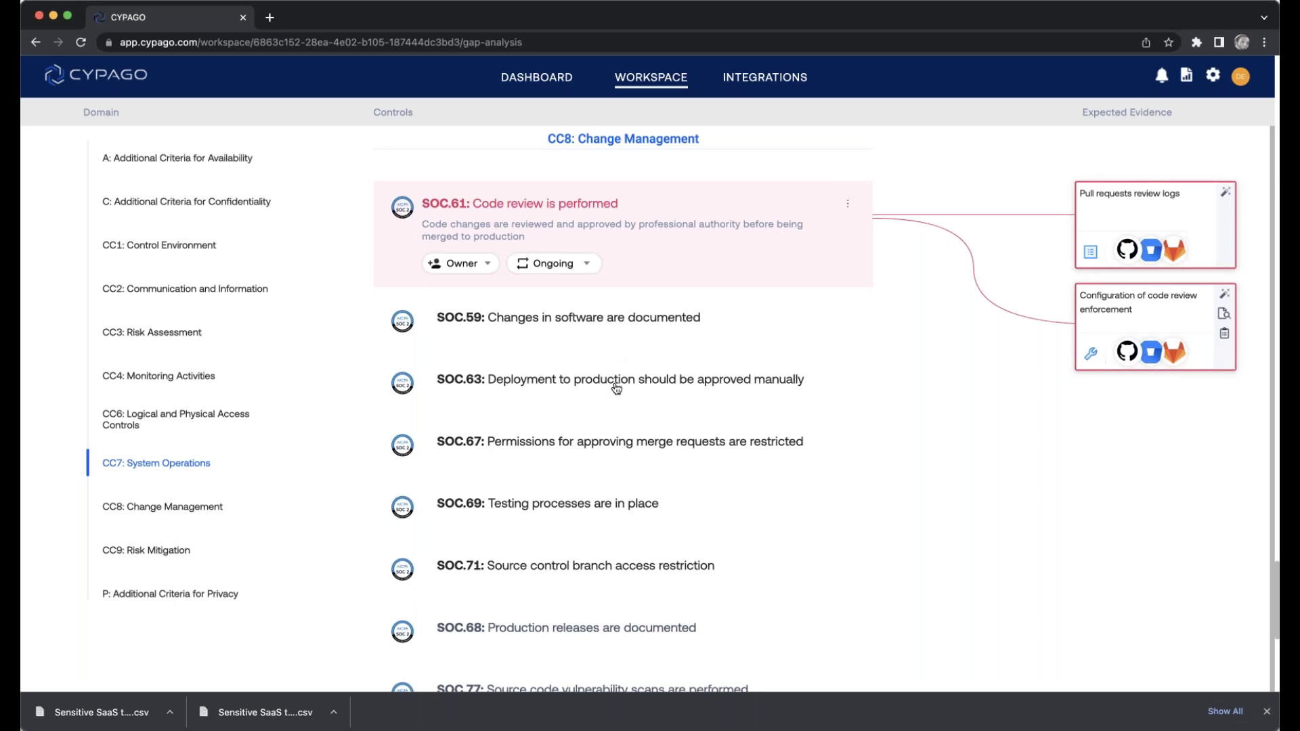
pyautogui.click(597, 327)
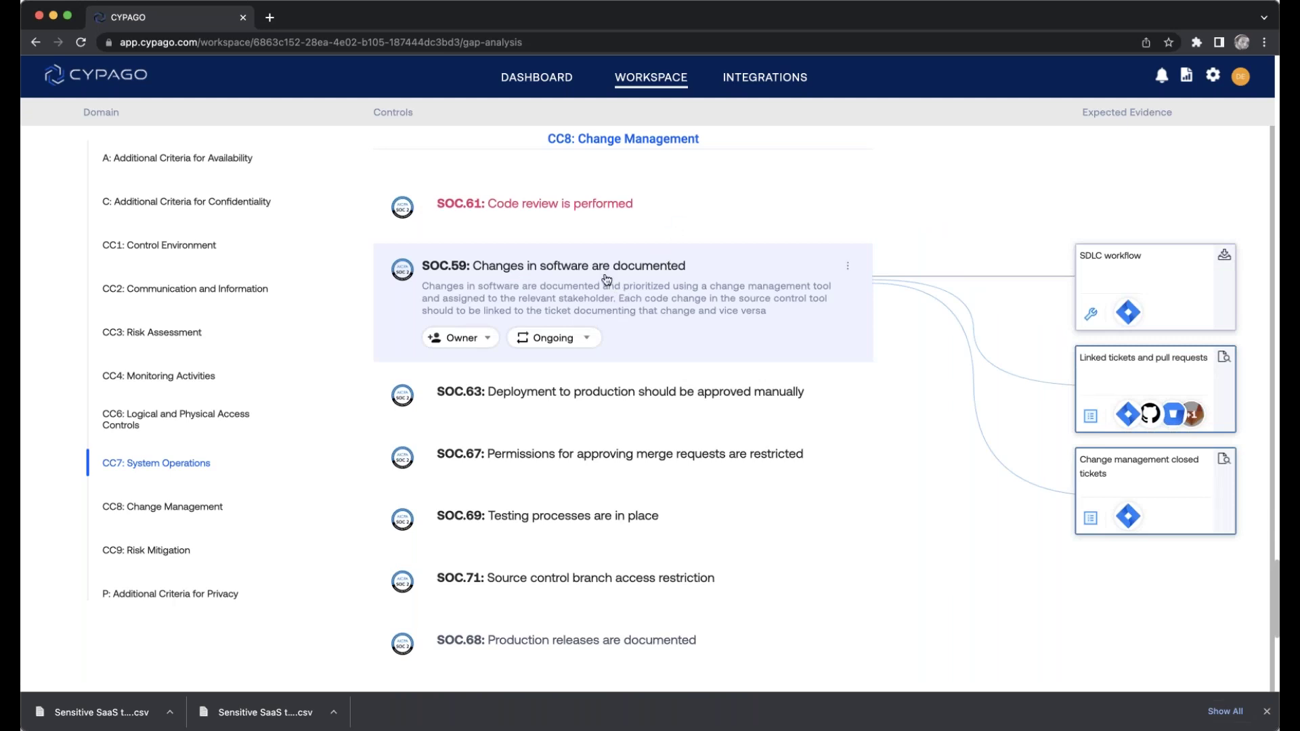
pyautogui.click(568, 527)
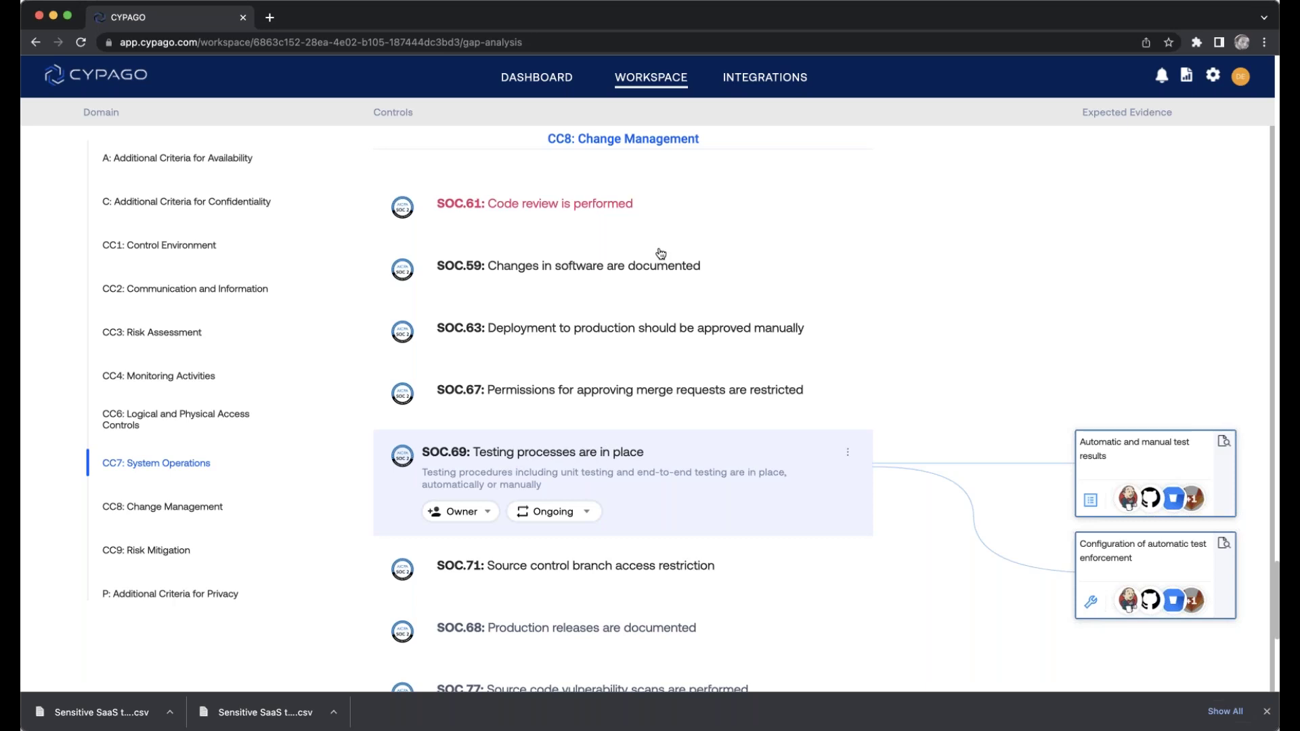
# Step: Examine the collected Branches evidence under SOC.61's Configuration of code review enforcement, and close the list
pyautogui.click(610, 217)
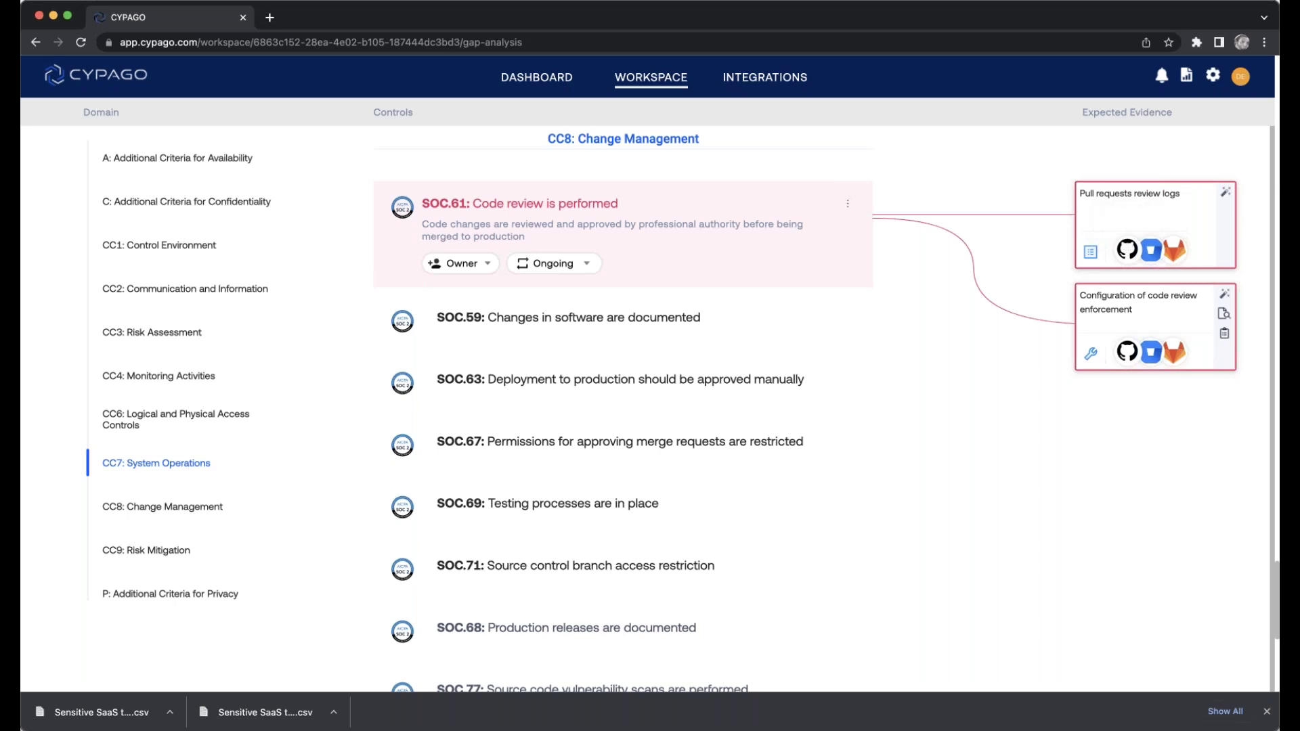
pyautogui.click(1118, 317)
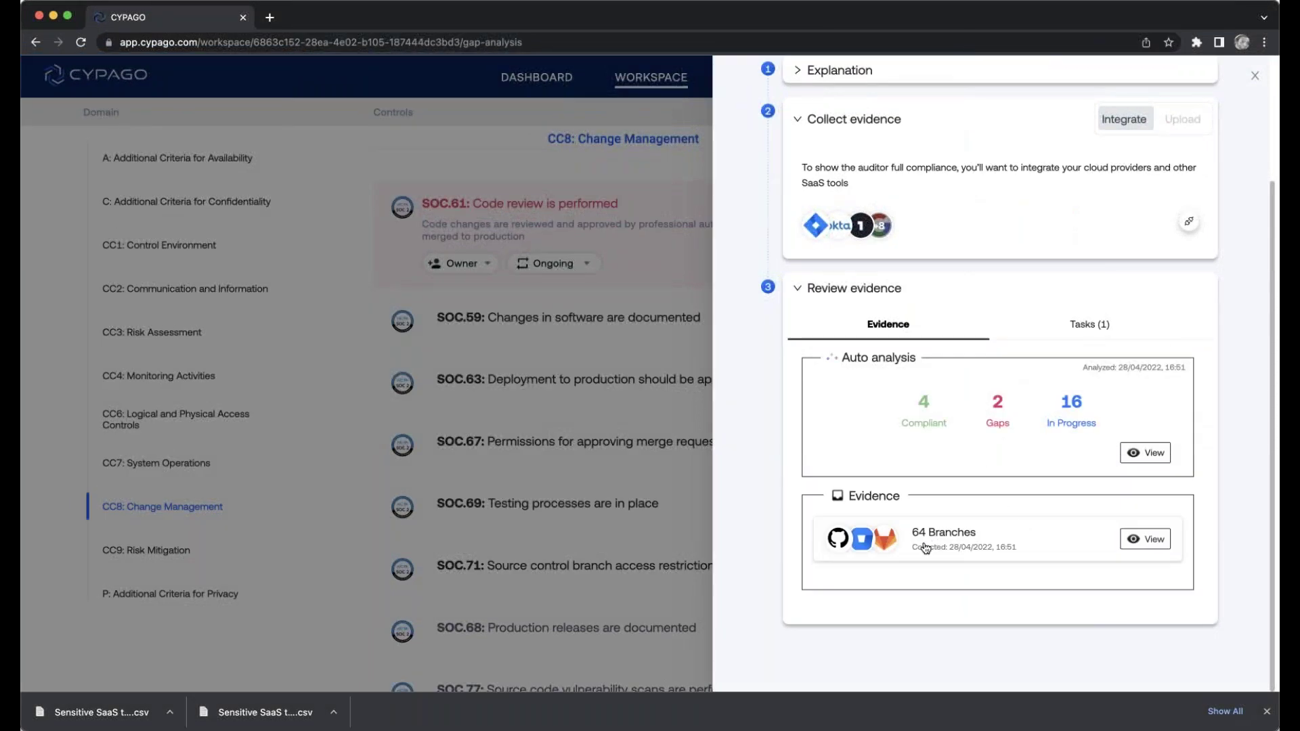
pyautogui.click(1151, 540)
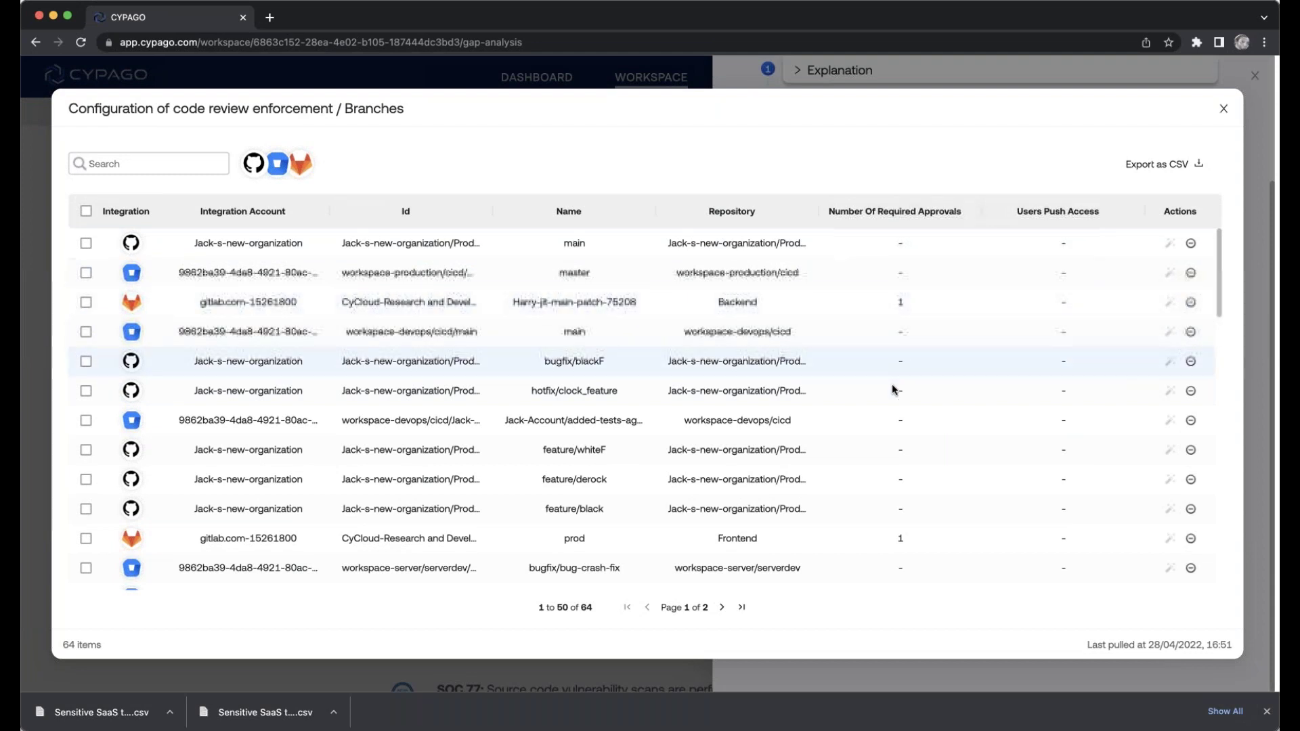
pyautogui.scroll(-5, 897, 401)
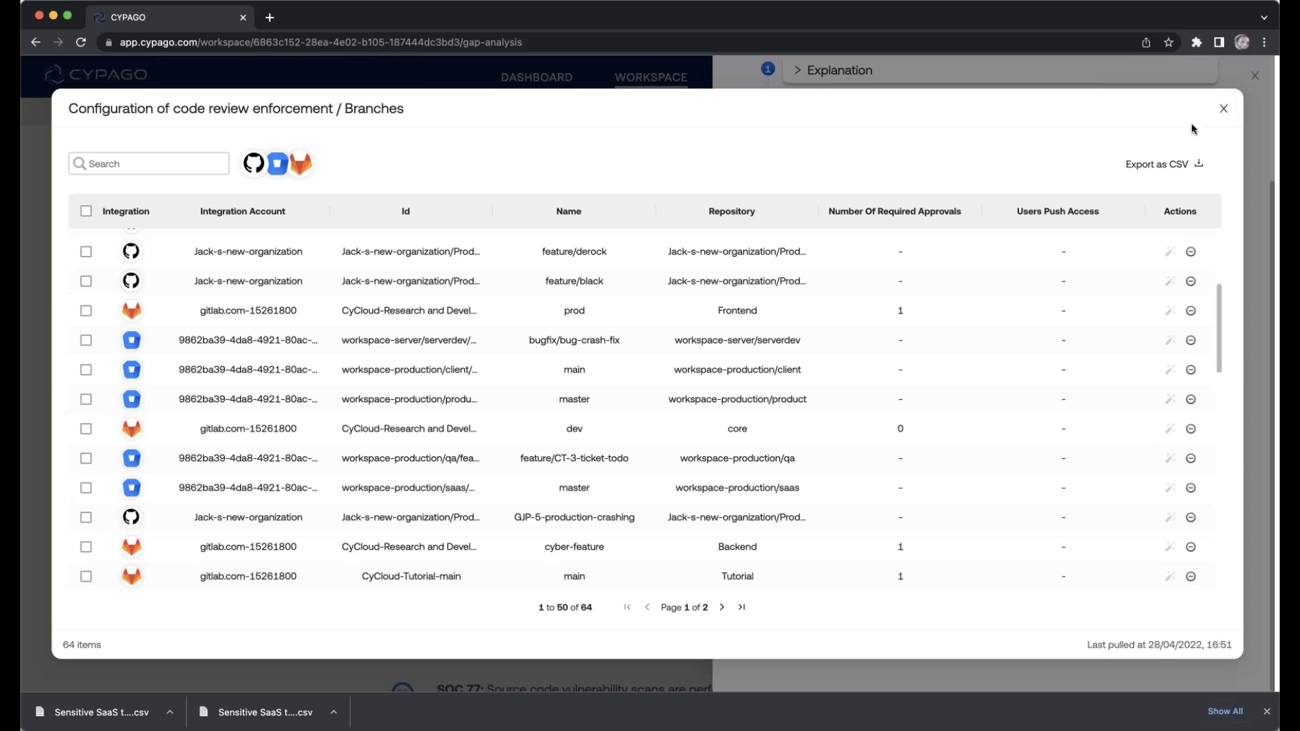
pyautogui.click(1224, 110)
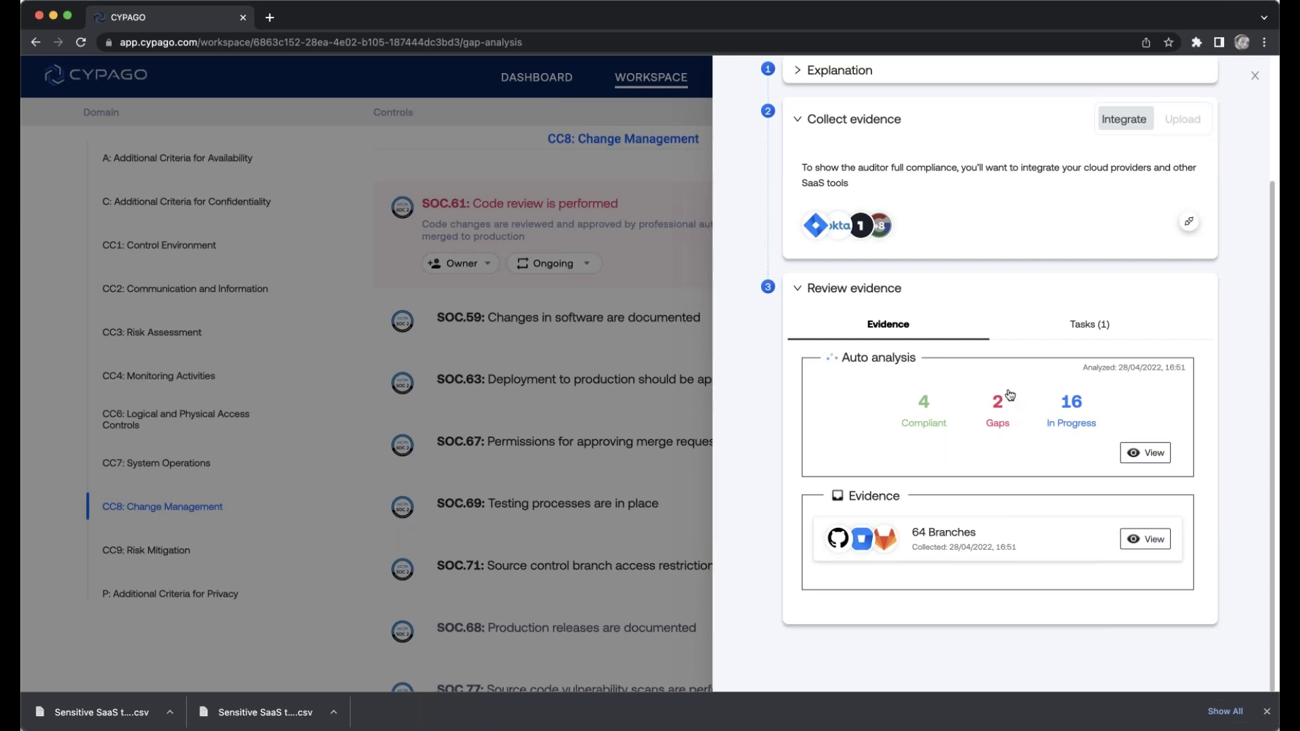
# Step: Filter the auto analysis of code review enforcement configuration by Gap status and export the results as CSV
pyautogui.click(1145, 453)
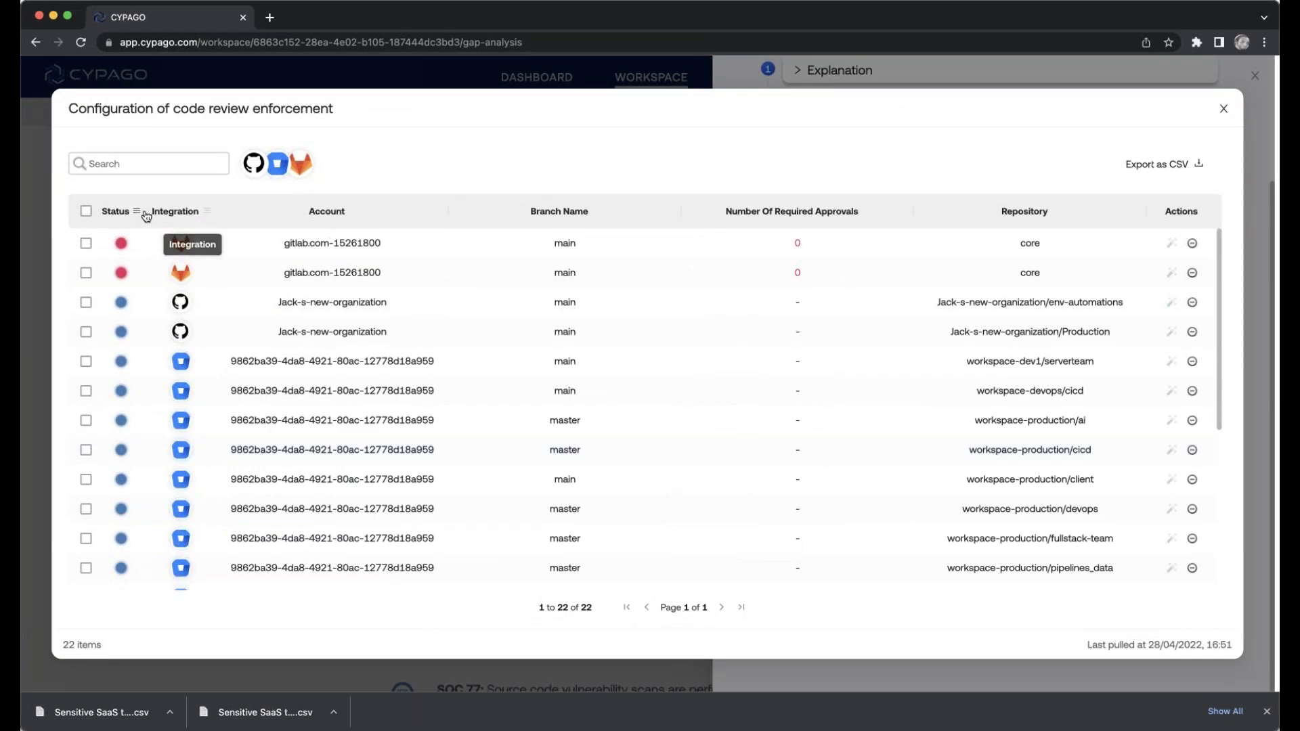
pyautogui.click(138, 212)
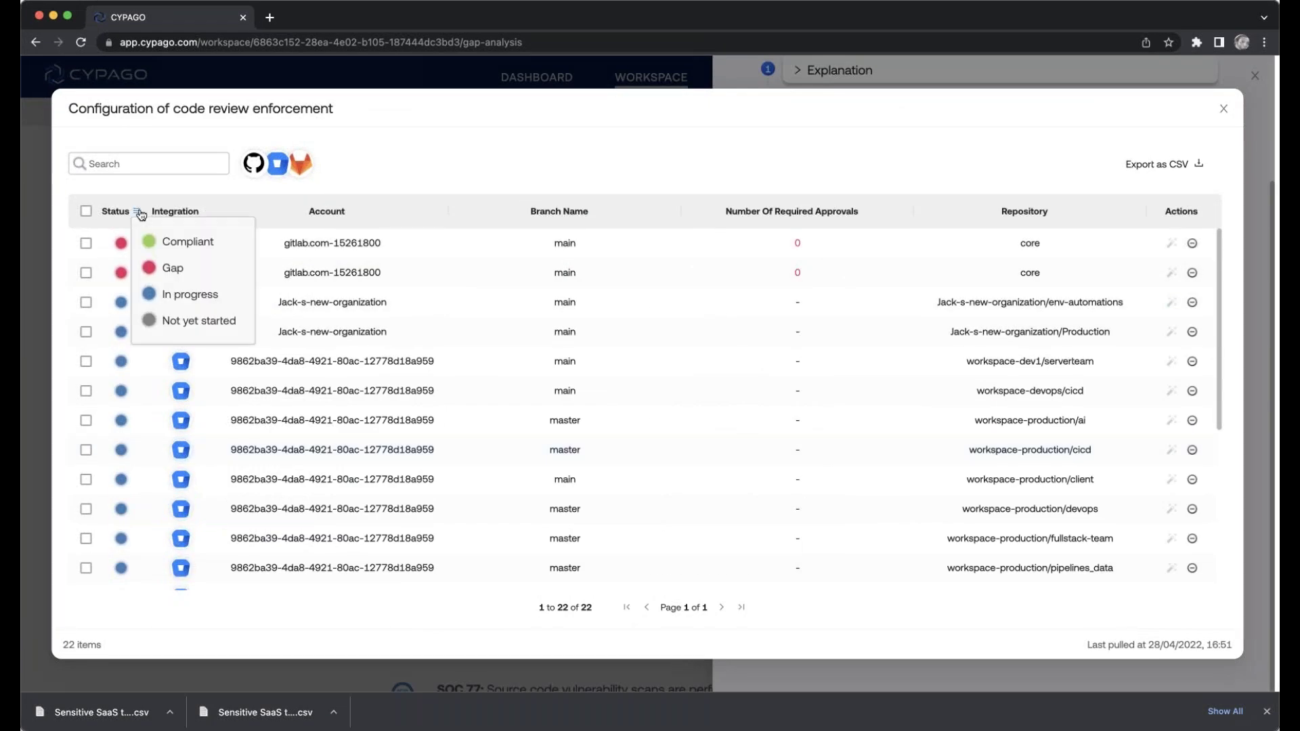
pyautogui.click(176, 269)
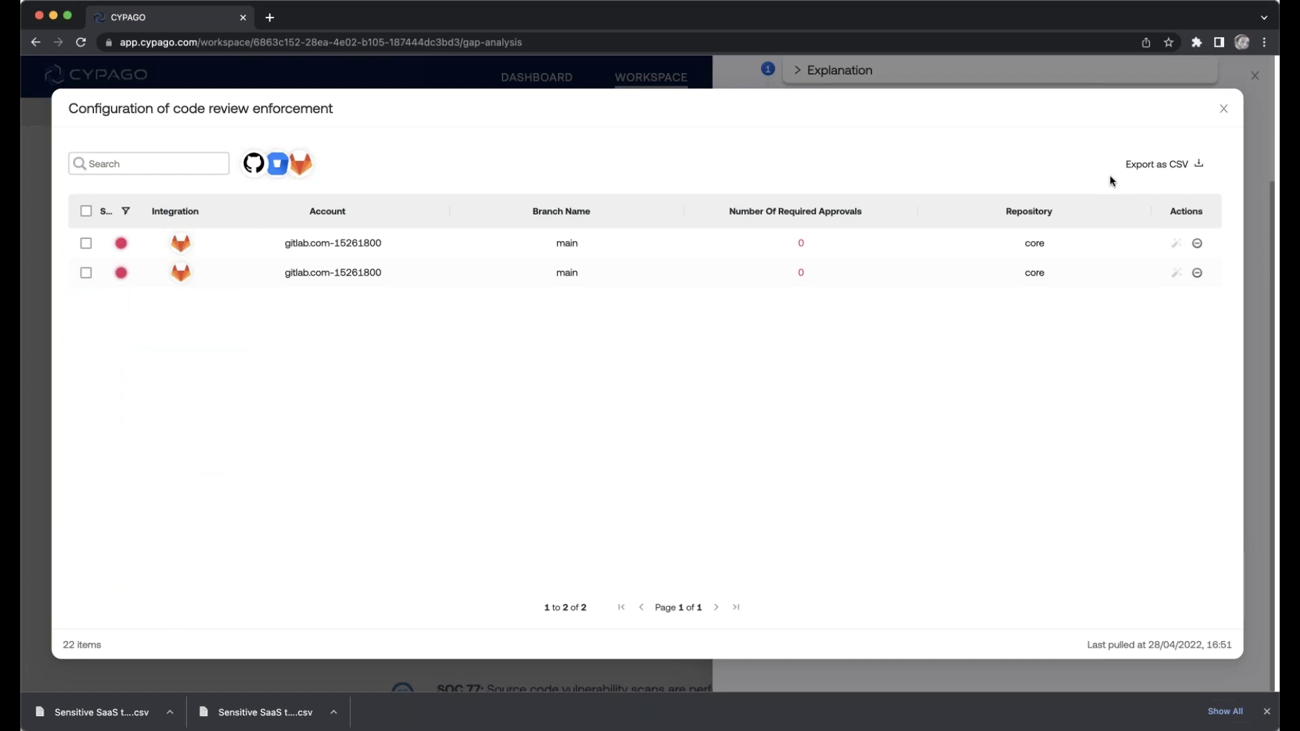
pyautogui.click(1159, 163)
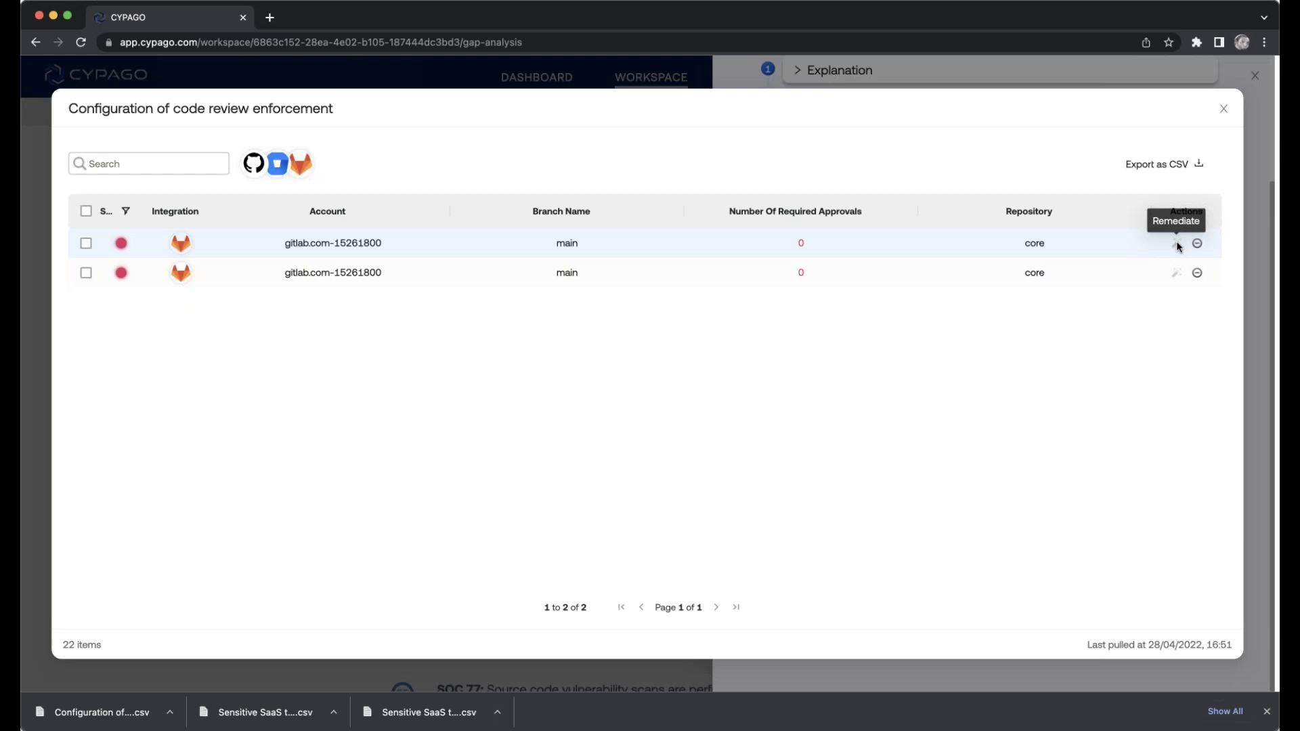
pyautogui.click(1126, 75)
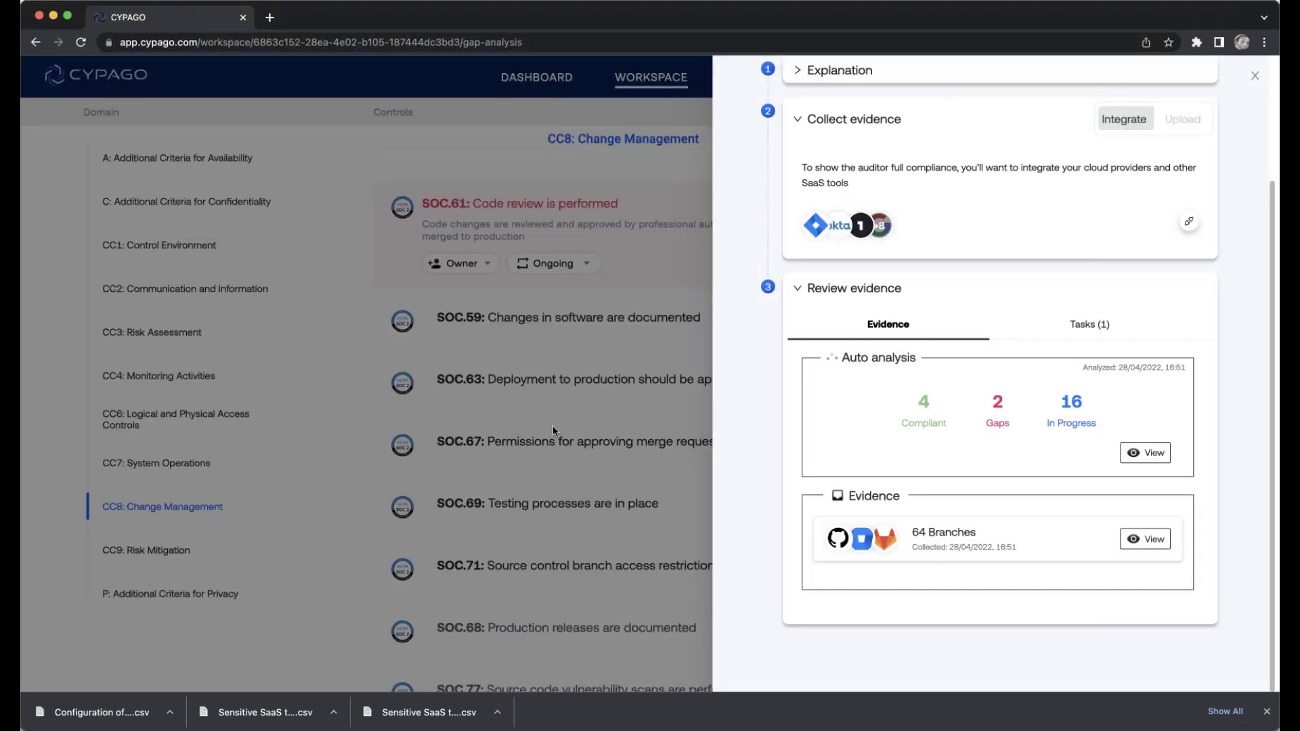
# Step: Examine the collected Pull Requests evidence under SOC.61's Pull requests review logs, and close the list
pyautogui.click(570, 399)
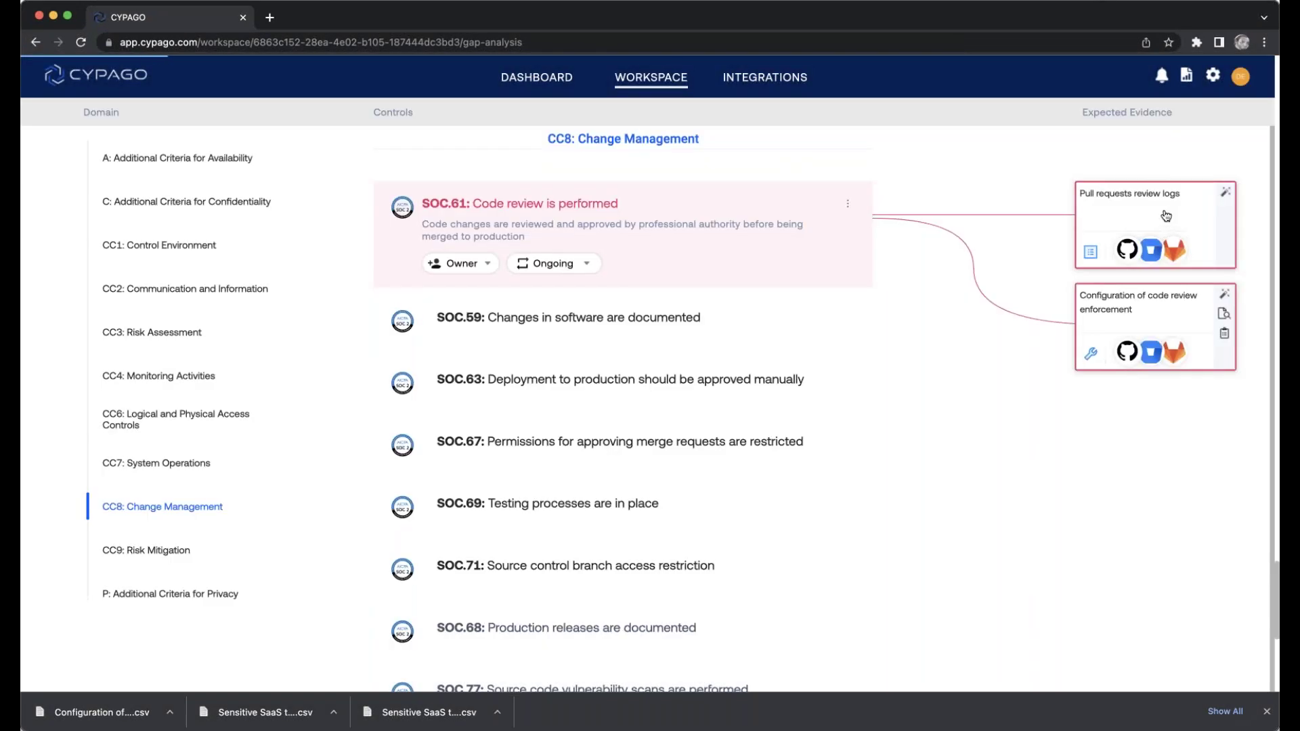
pyautogui.click(1171, 203)
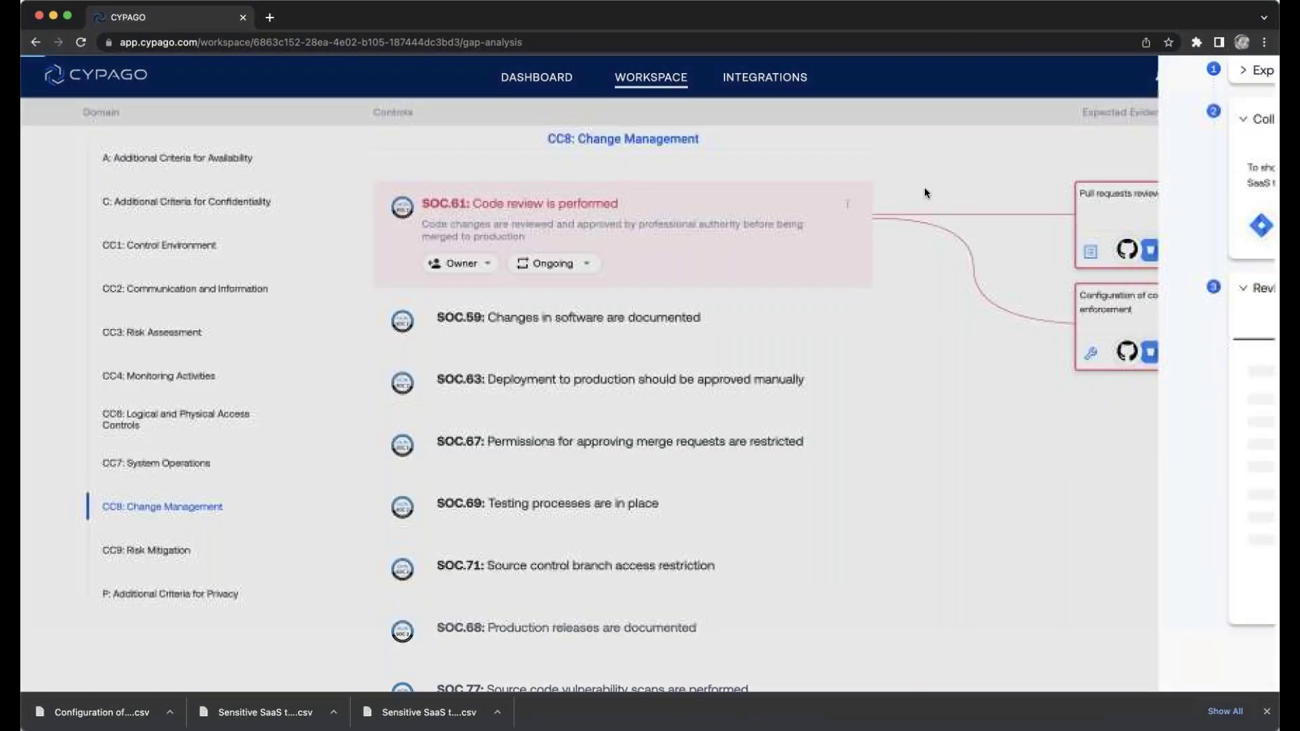
pyautogui.scroll(-1, 968, 480)
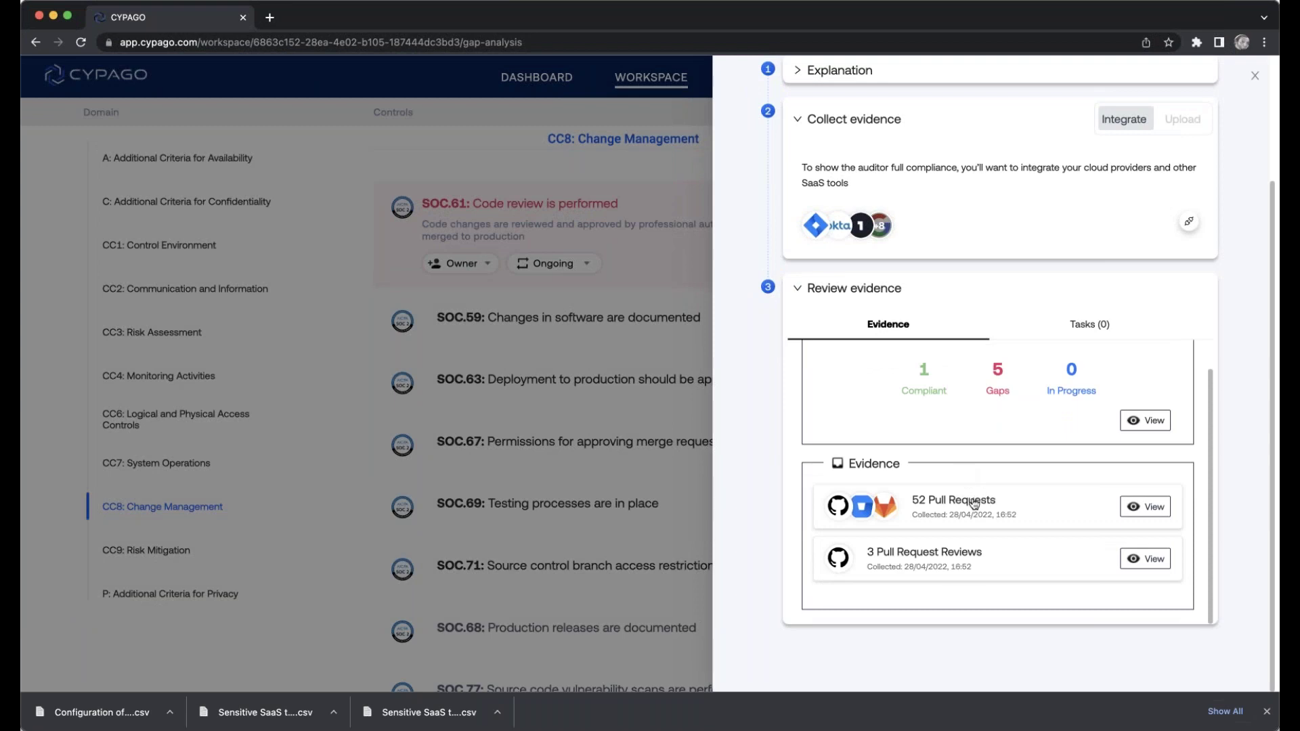
pyautogui.click(973, 502)
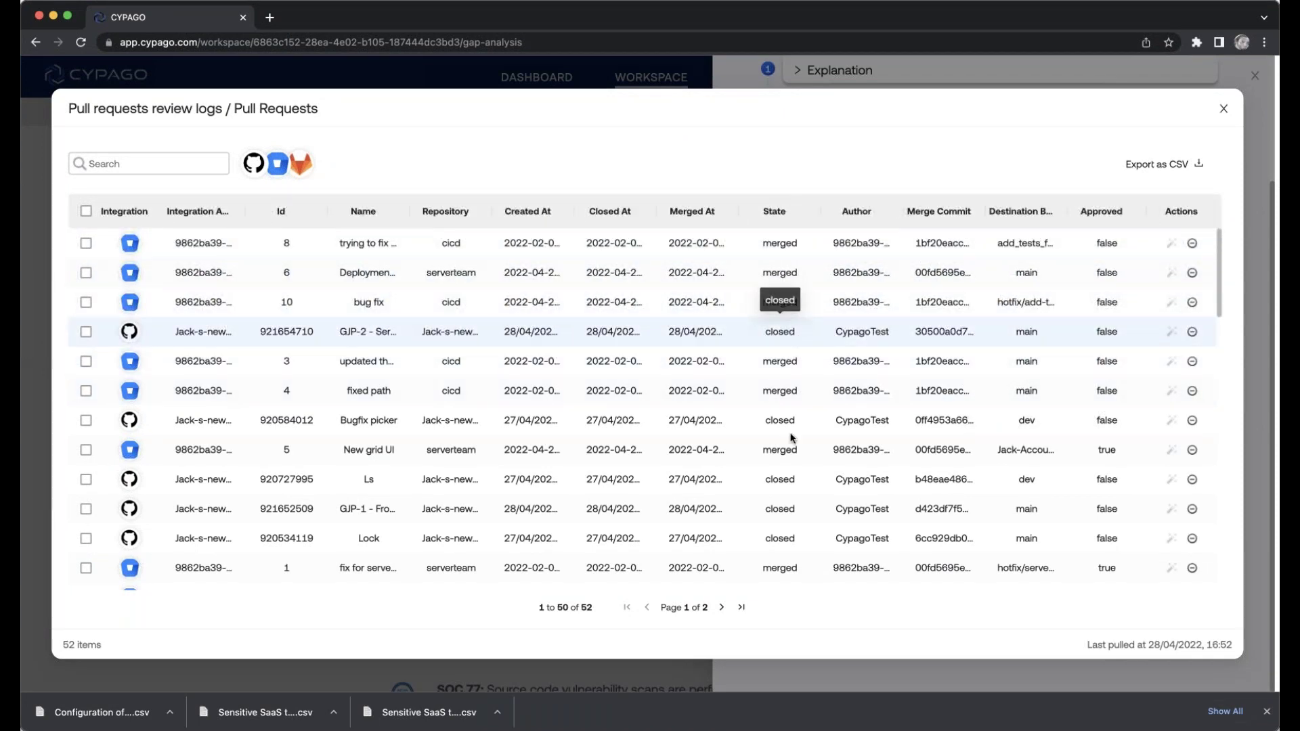
pyautogui.scroll(-1, 799, 531)
pyautogui.scroll(2, 800, 526)
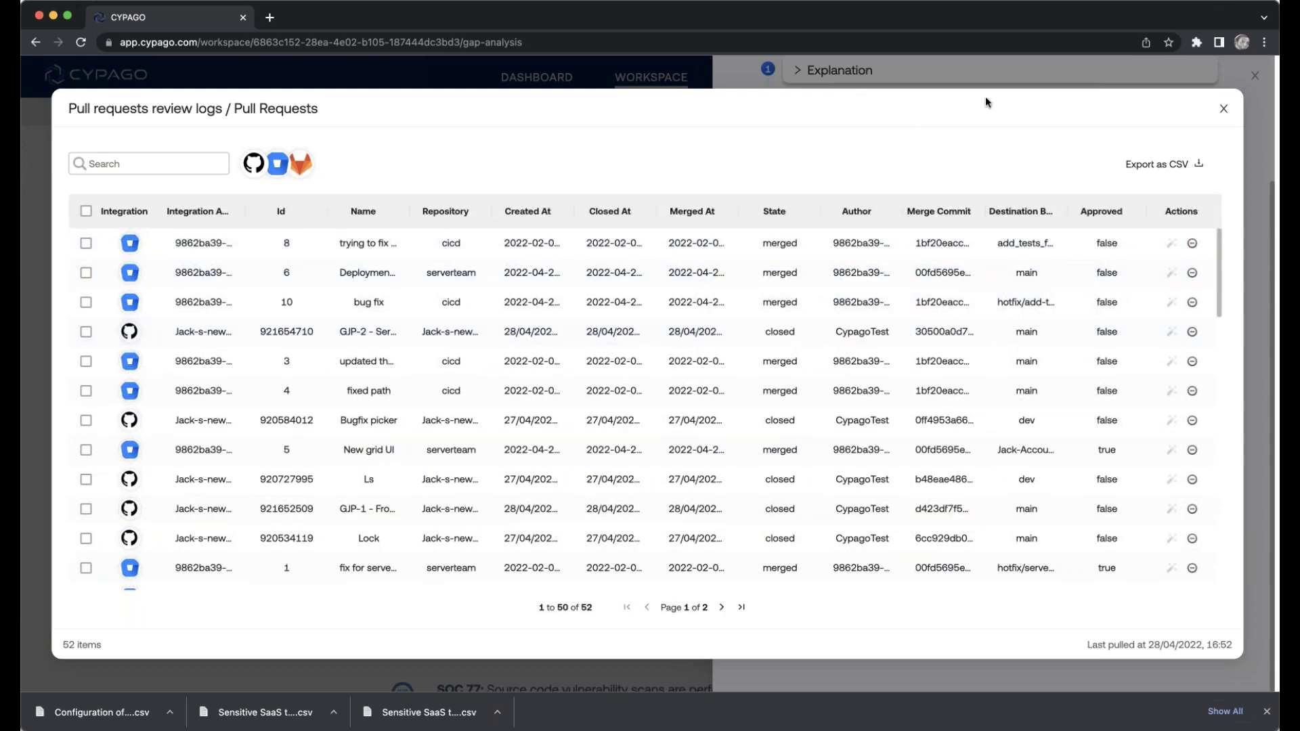
pyautogui.click(1223, 108)
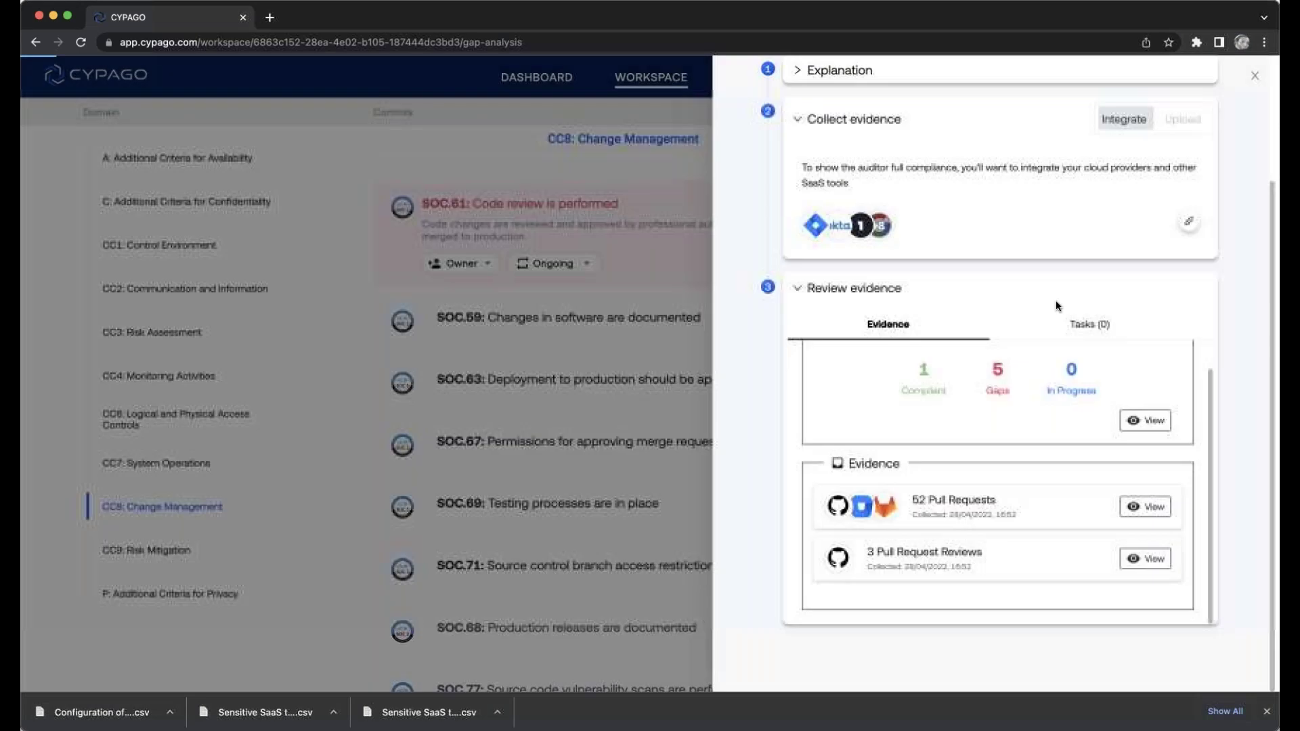
# Step: Examine the auto analysis and the collected Pull Requests evidence of SOC.61's pull requests review logs, and close the evidence details
pyautogui.scroll(1, 1000, 413)
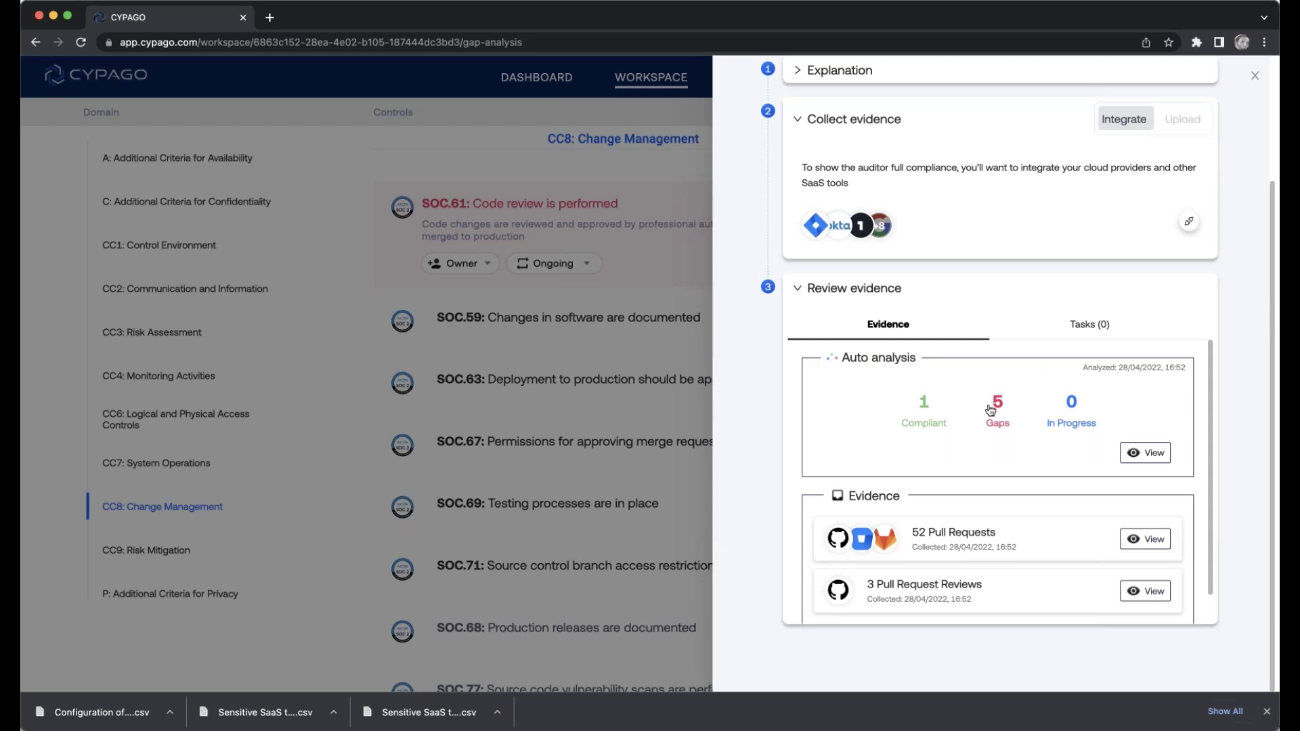
pyautogui.click(1141, 454)
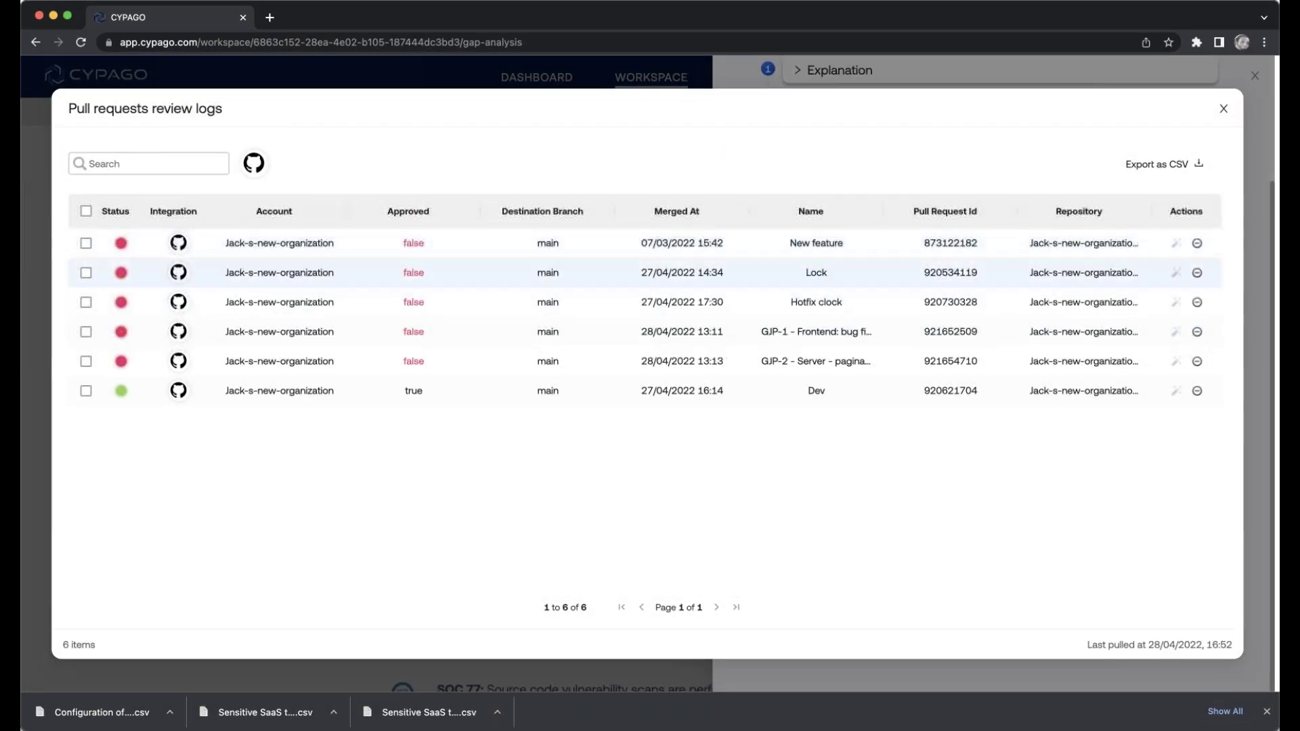
pyautogui.click(1223, 107)
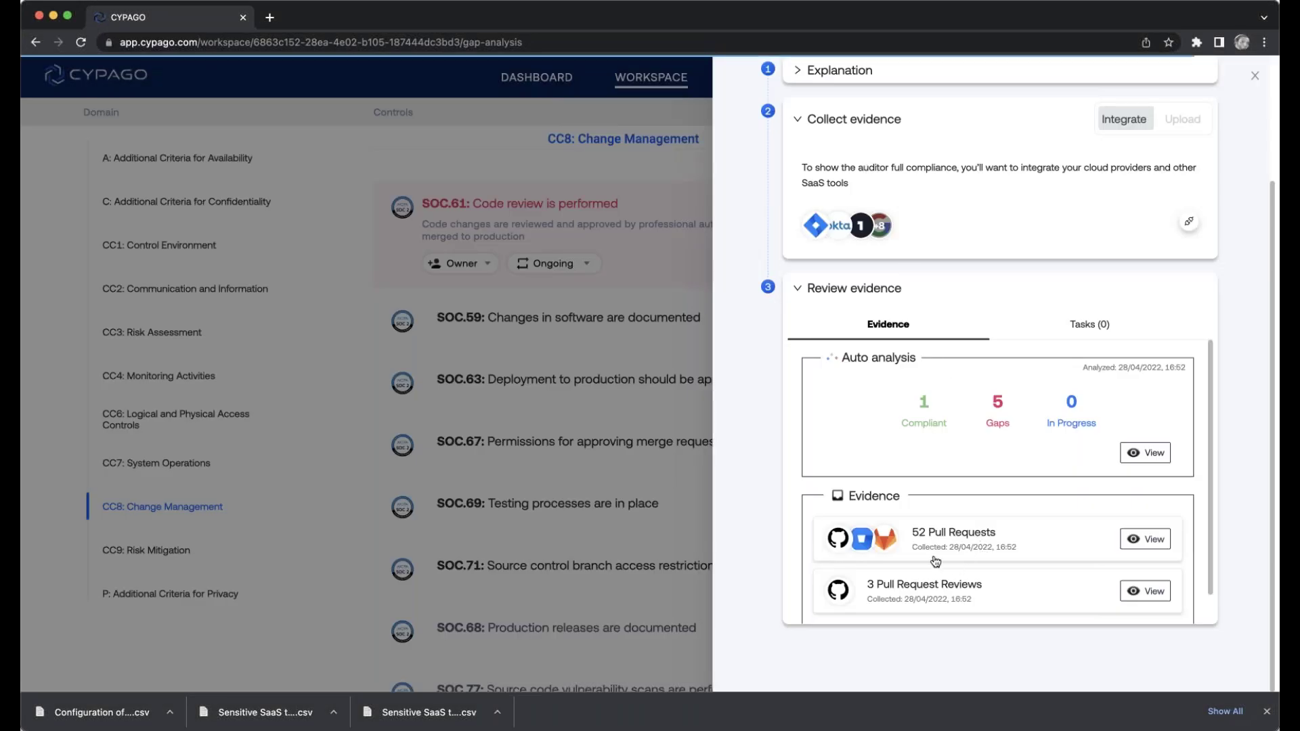
pyautogui.click(969, 539)
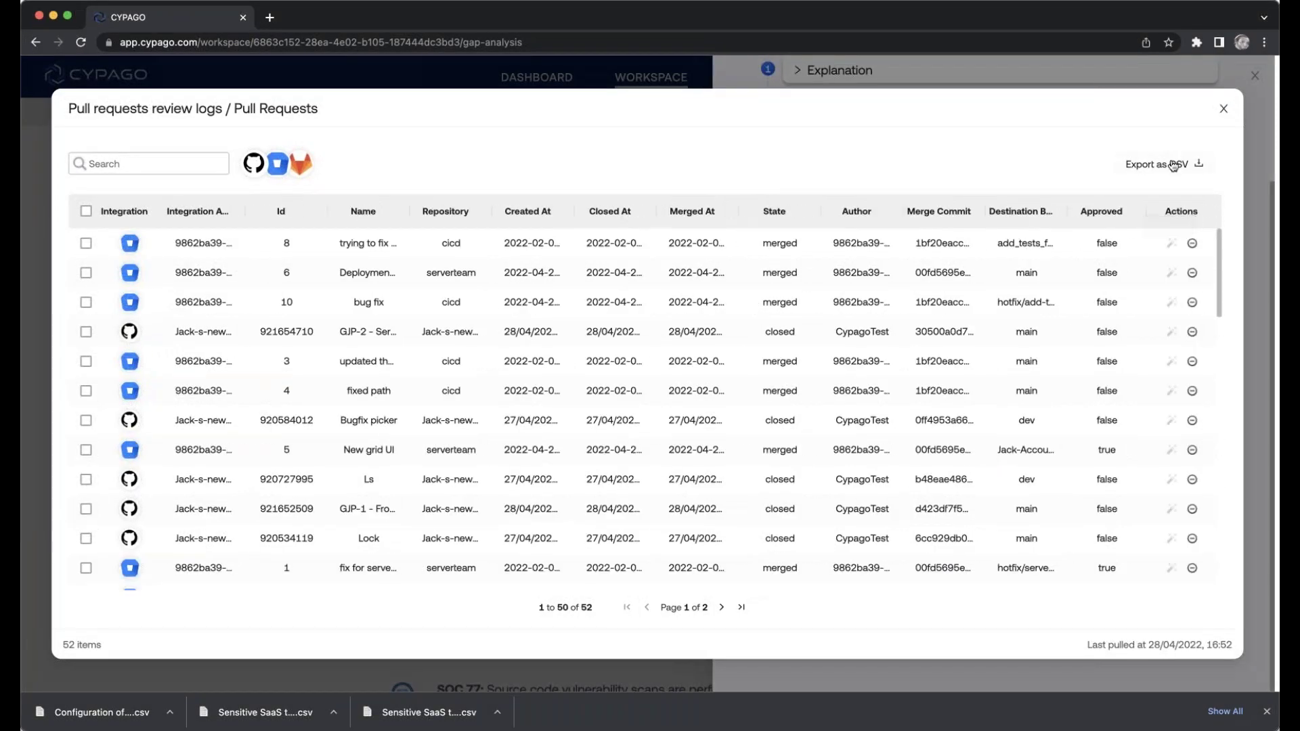
pyautogui.click(1221, 112)
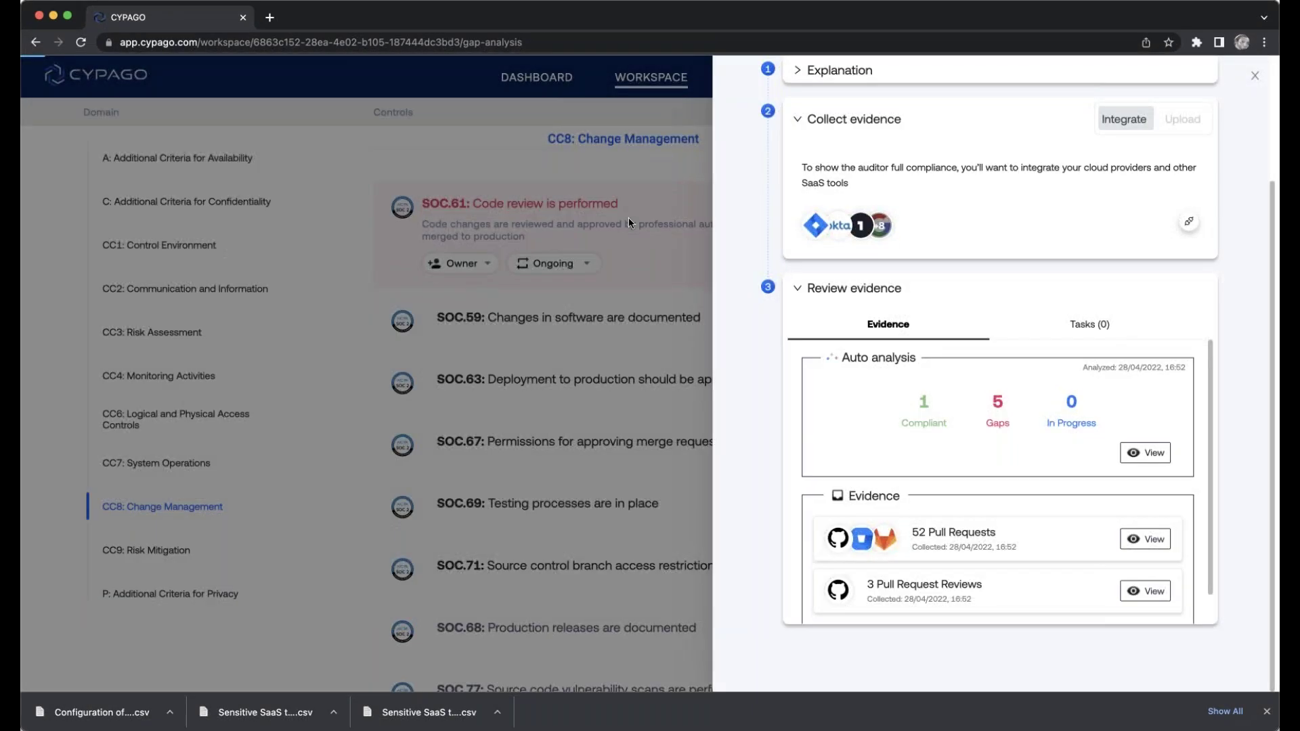
pyautogui.click(628, 218)
# Step: Check the scope and evidence export options available for the SOC 2 audit, and dismiss them without choosing one
pyautogui.scroll(20, 751, 210)
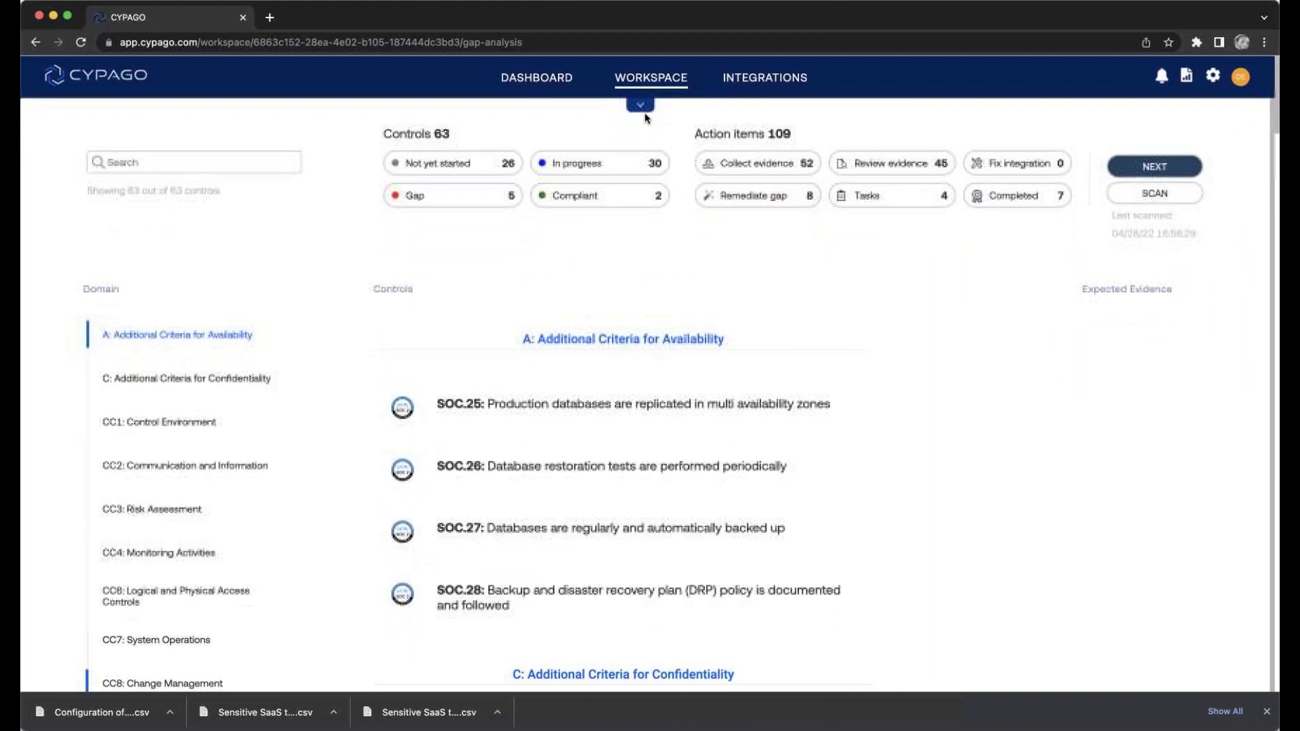
pyautogui.scroll(3, 1229, 208)
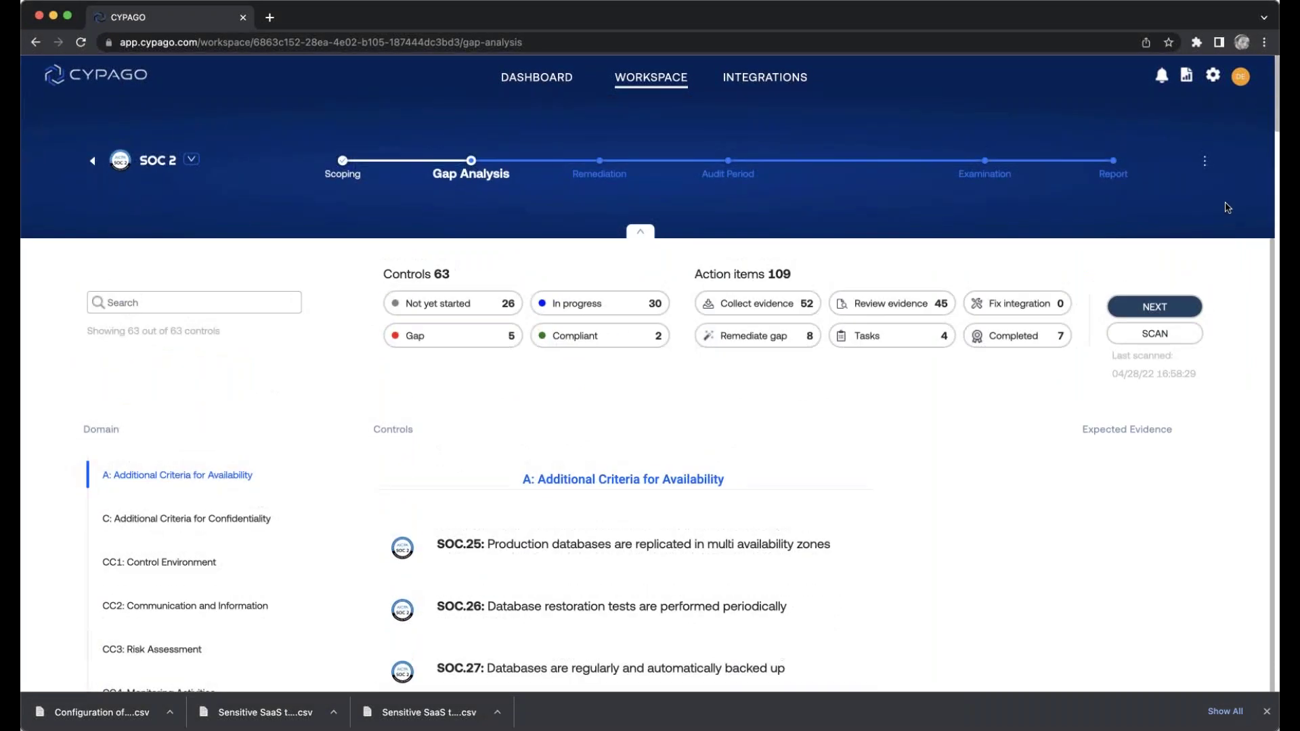
pyautogui.click(1205, 162)
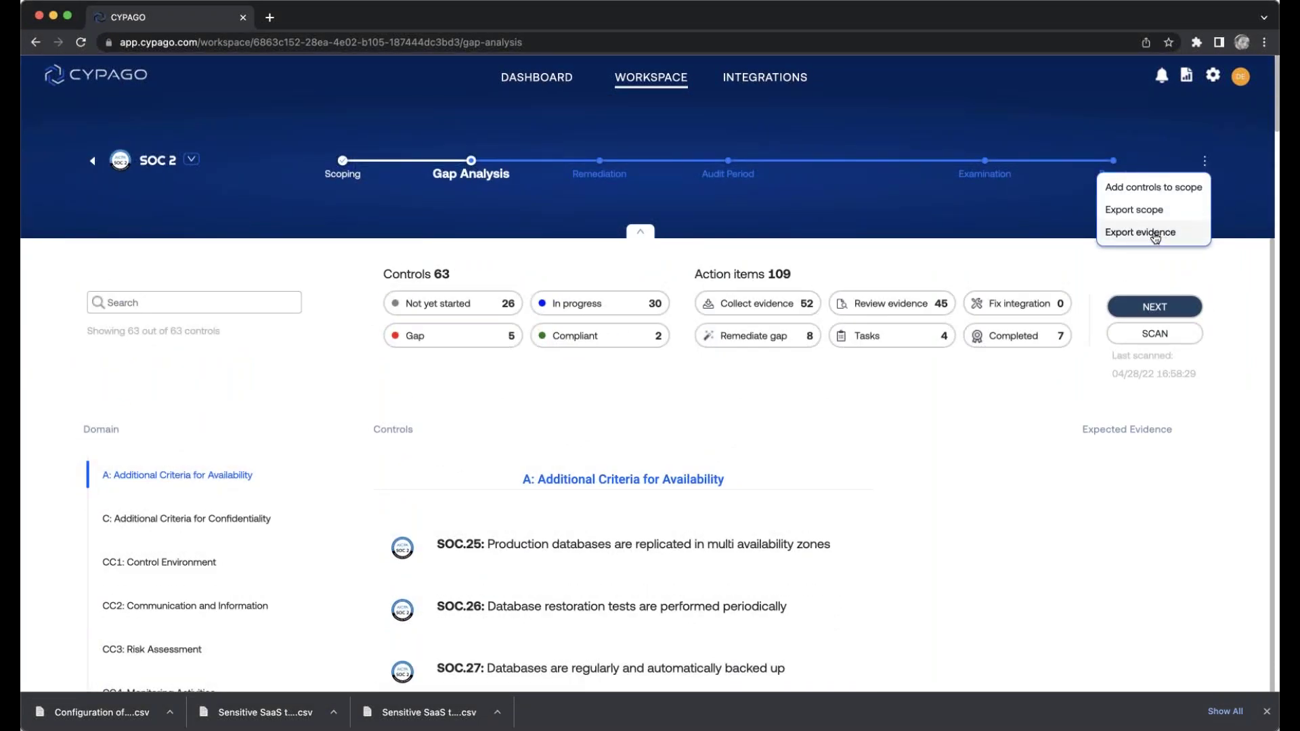
pyautogui.click(960, 210)
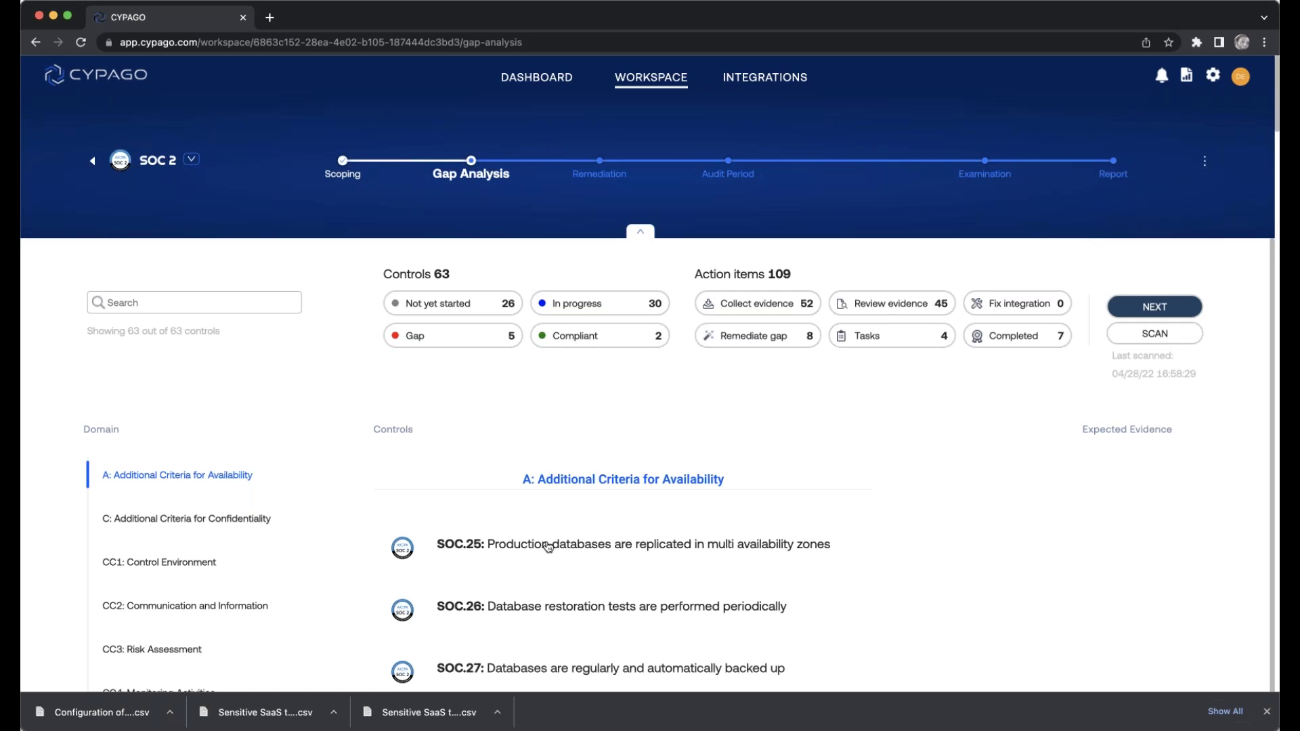
# Step: Examine the Change Management Tickets collected for SOC.59's Linked tickets and pull requests under CC8: Change Management, and close the list
pyautogui.scroll(-1, 163, 563)
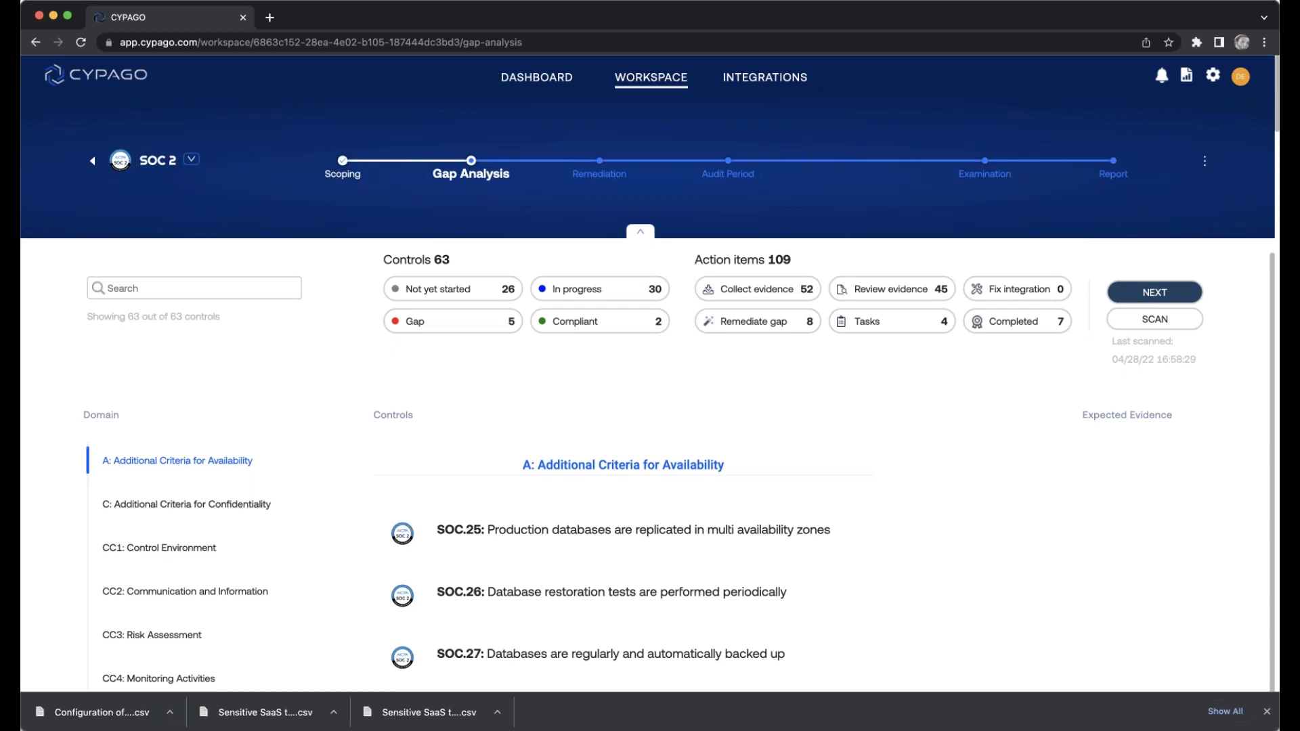
pyautogui.scroll(-5, 196, 550)
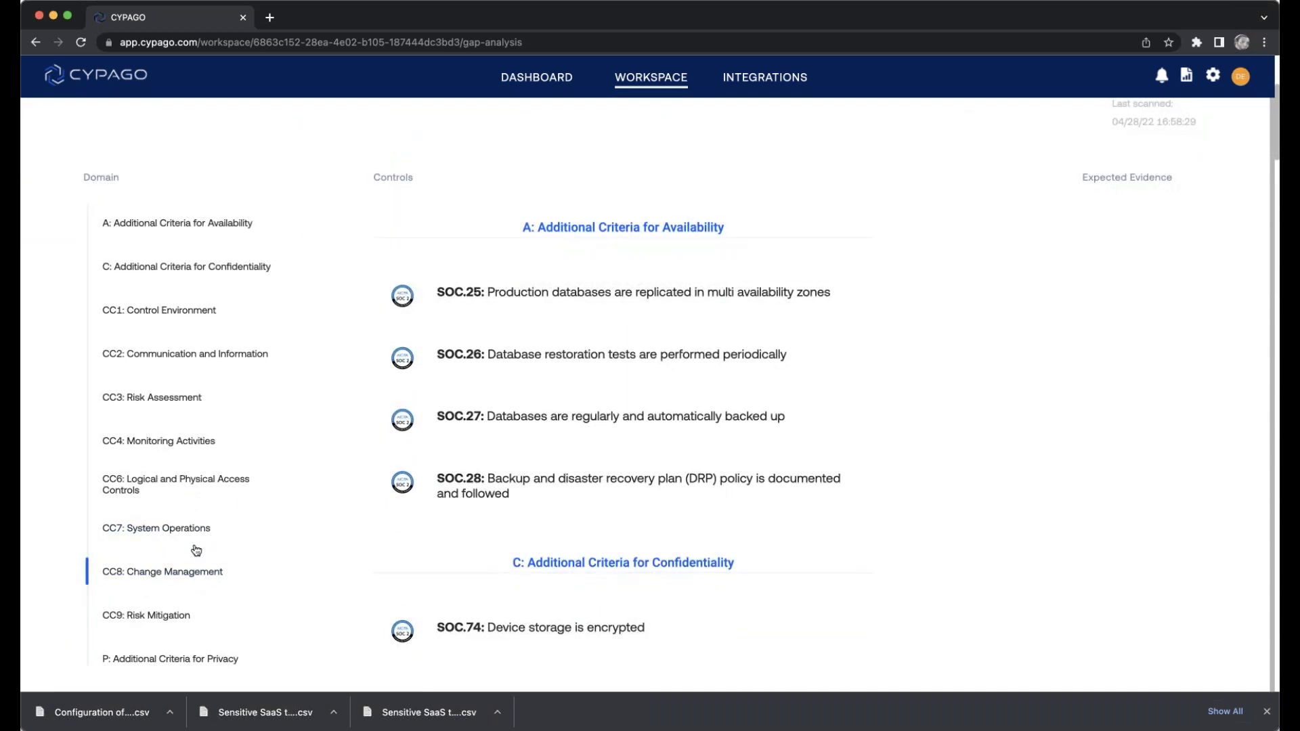
pyautogui.click(177, 573)
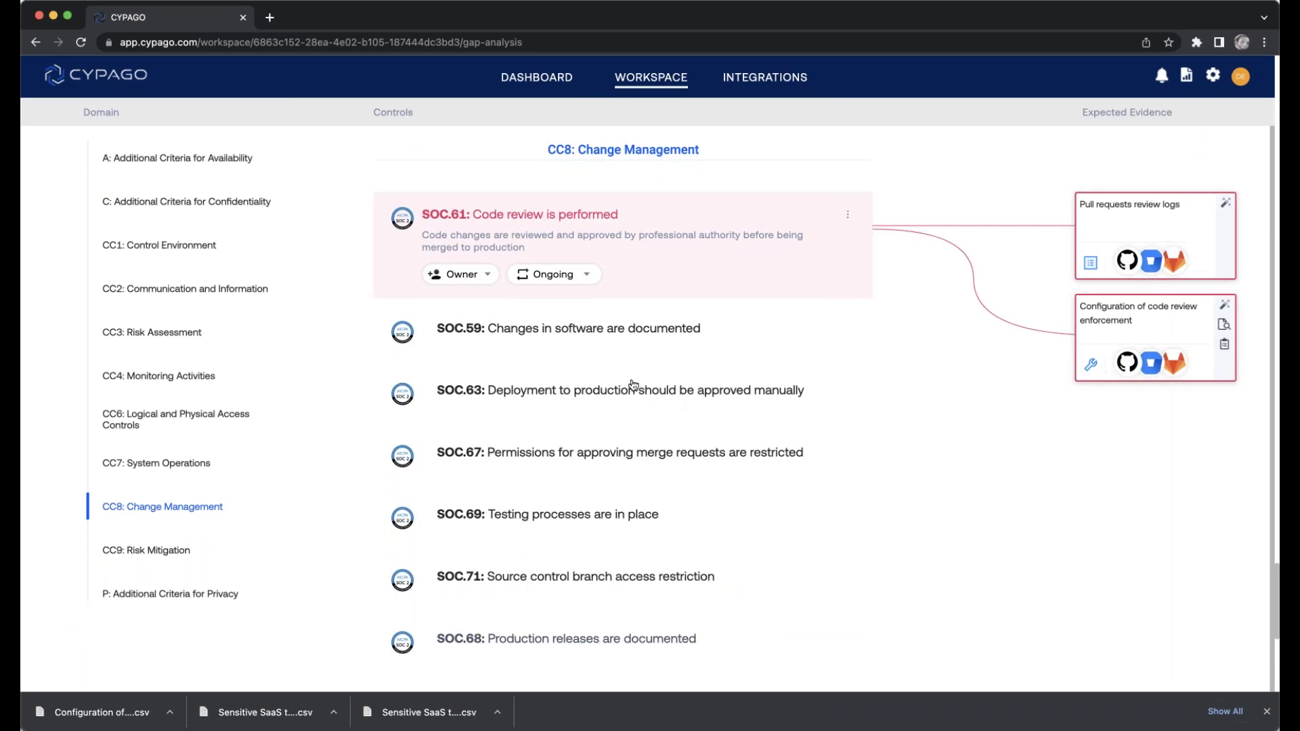
pyautogui.click(671, 335)
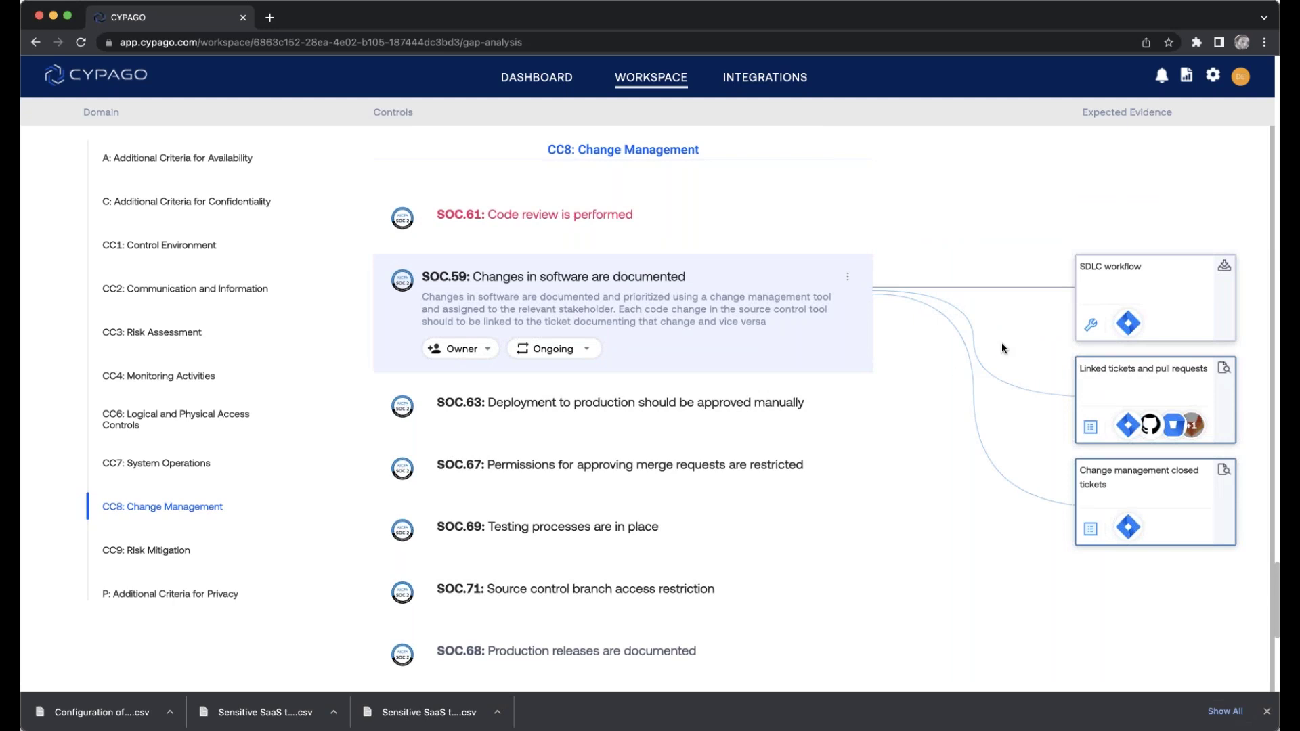
pyautogui.click(1171, 393)
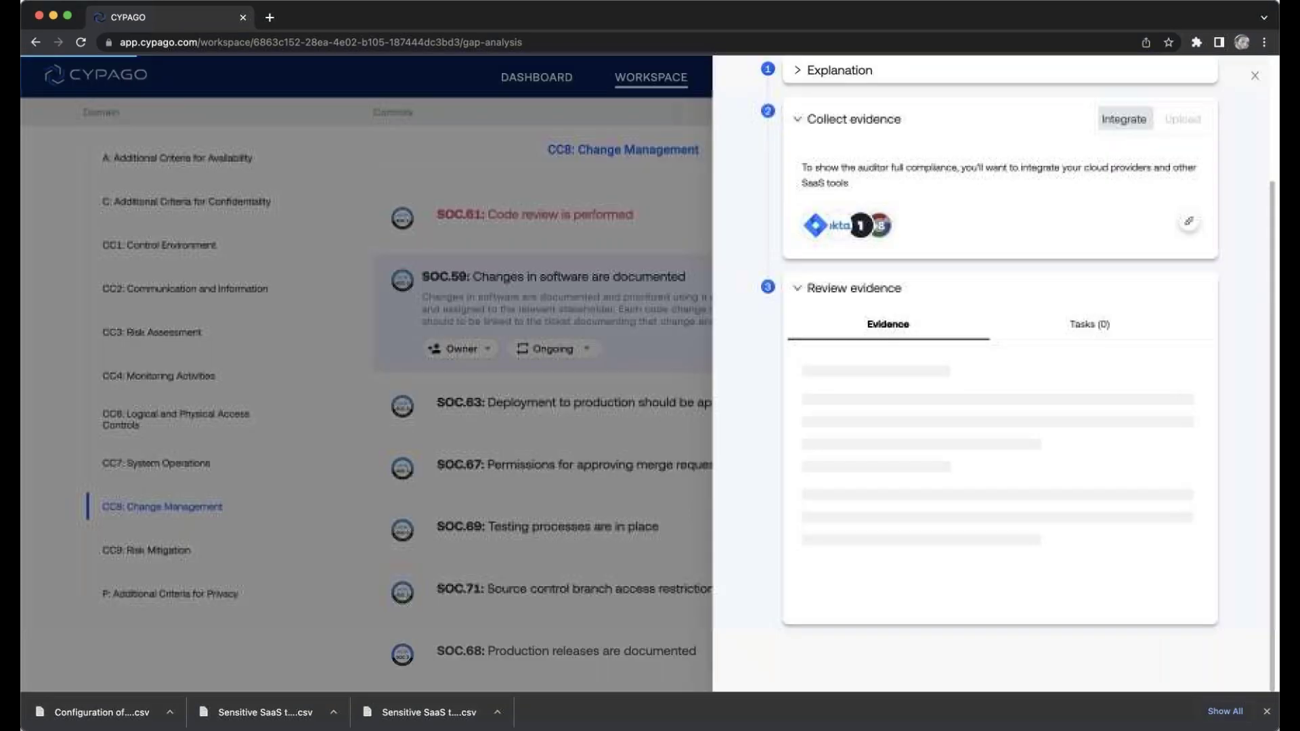
pyautogui.click(1037, 491)
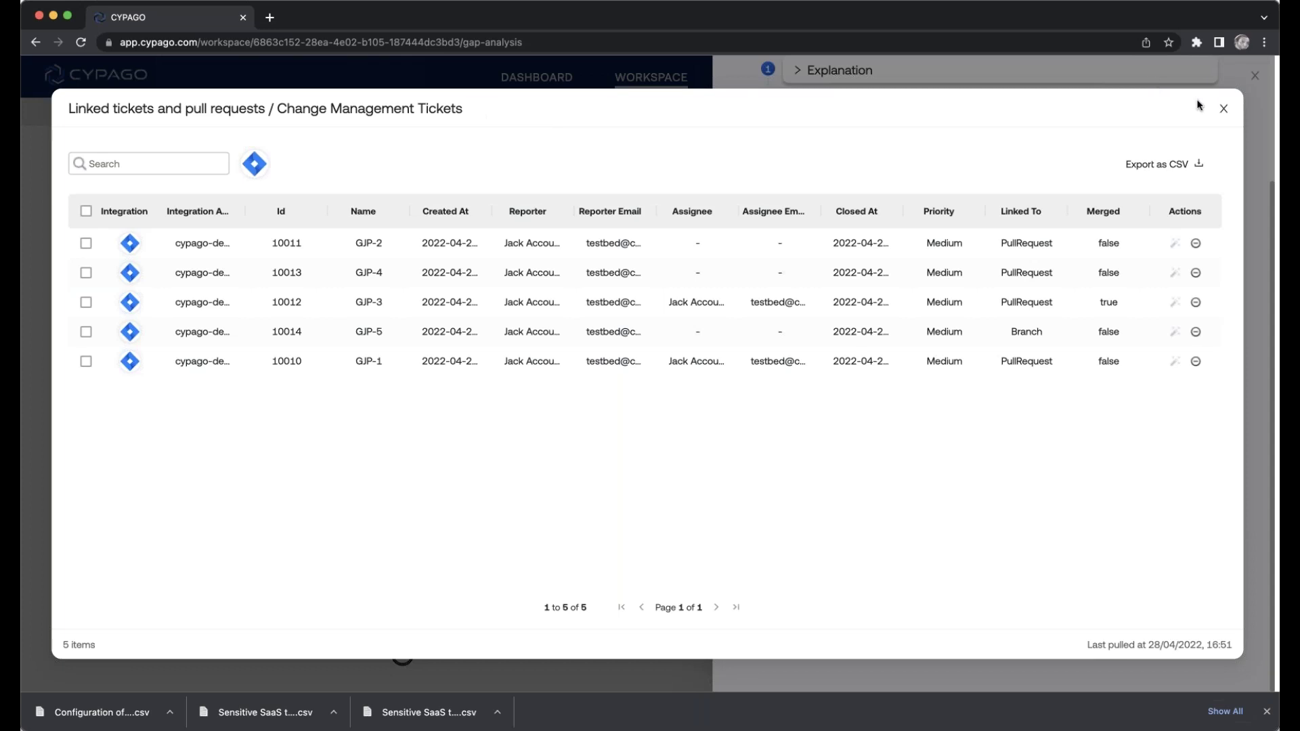
pyautogui.click(1220, 109)
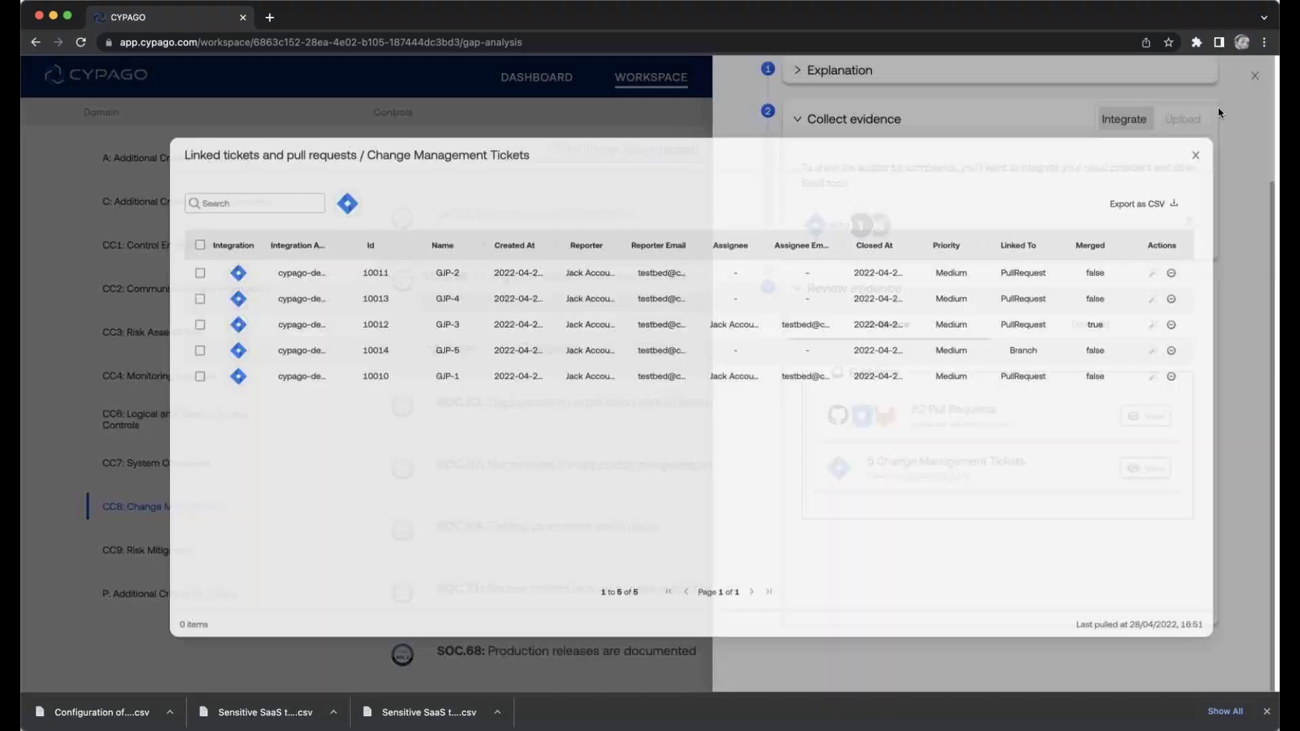
# Step: Examine the Builds evidence collected for SOC.69's Automatic and manual test results, and close the list and the evidence details
pyautogui.click(579, 523)
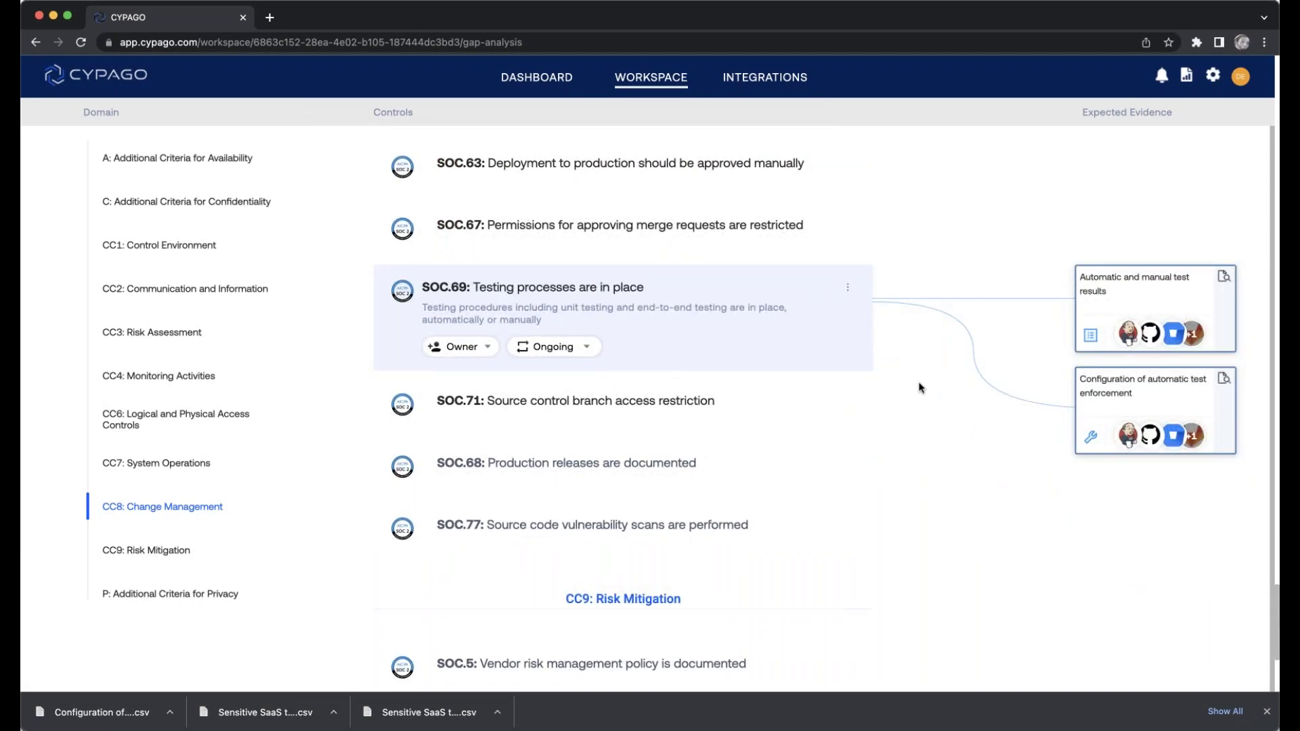
pyautogui.click(1180, 287)
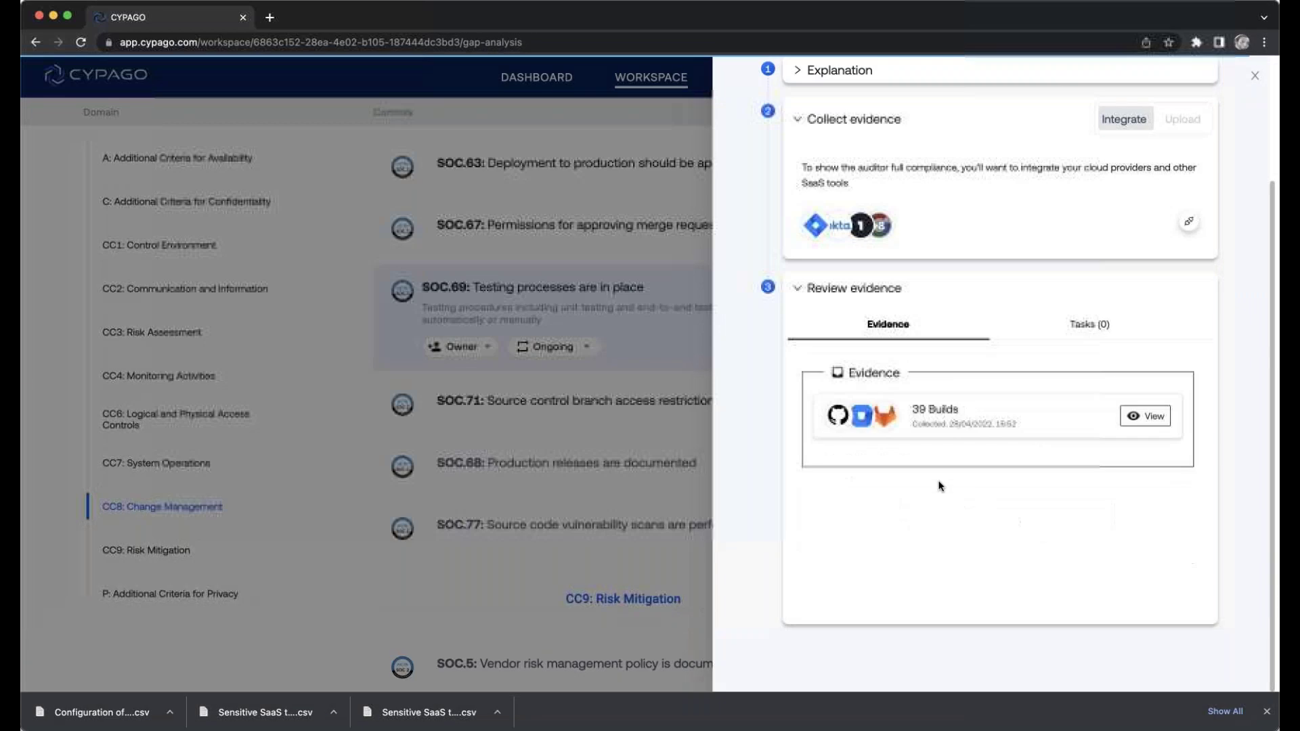
pyautogui.click(938, 428)
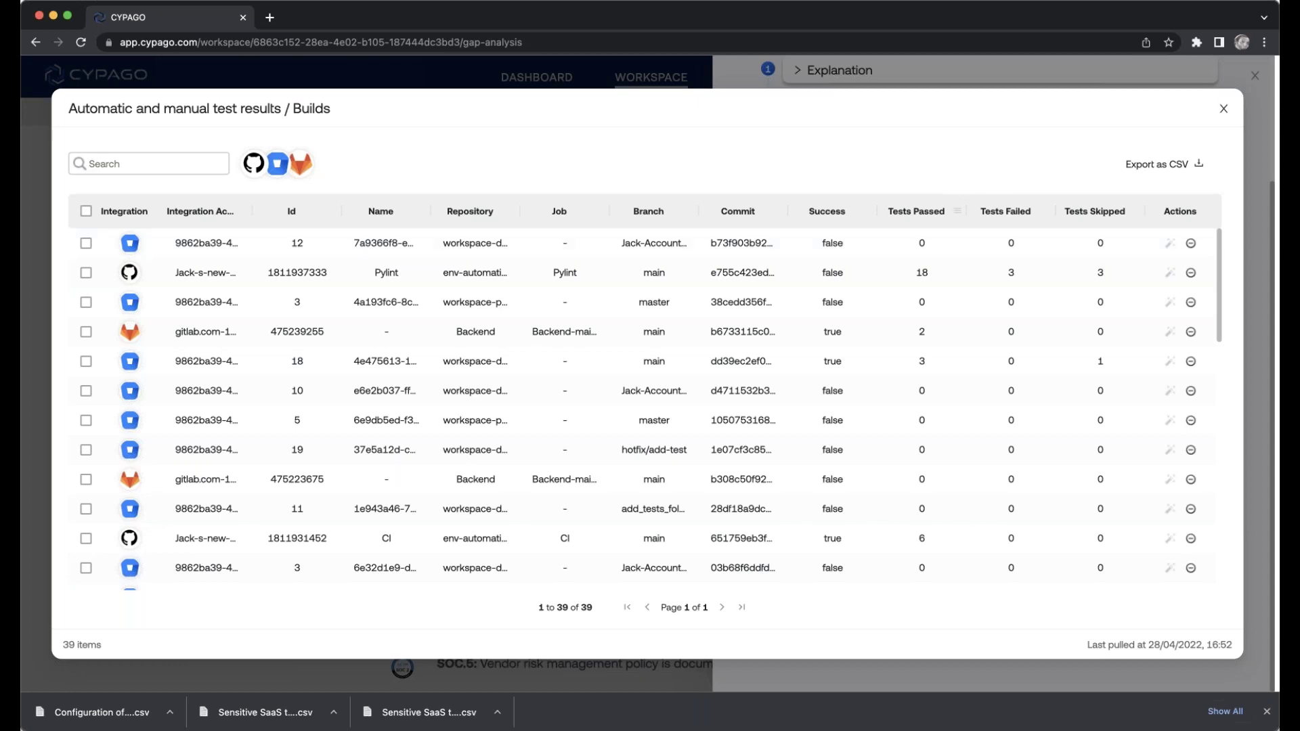
pyautogui.click(1222, 110)
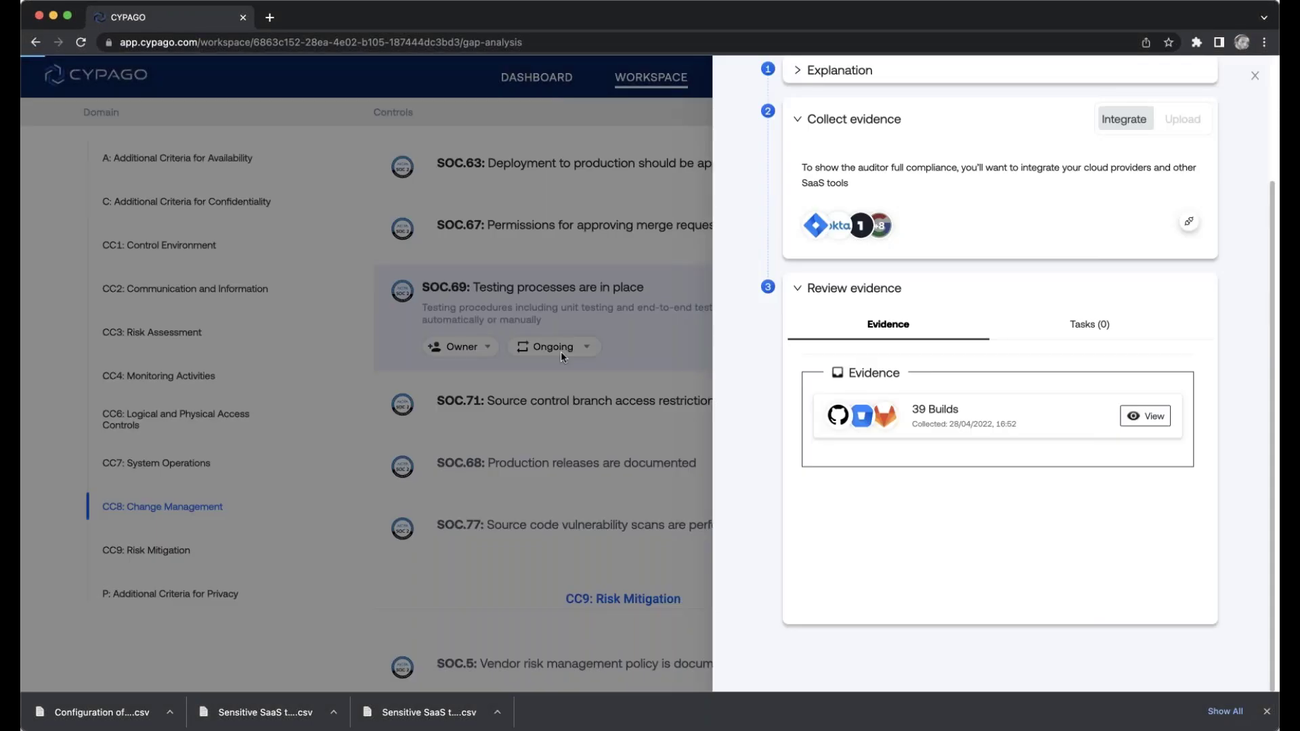
pyautogui.click(561, 351)
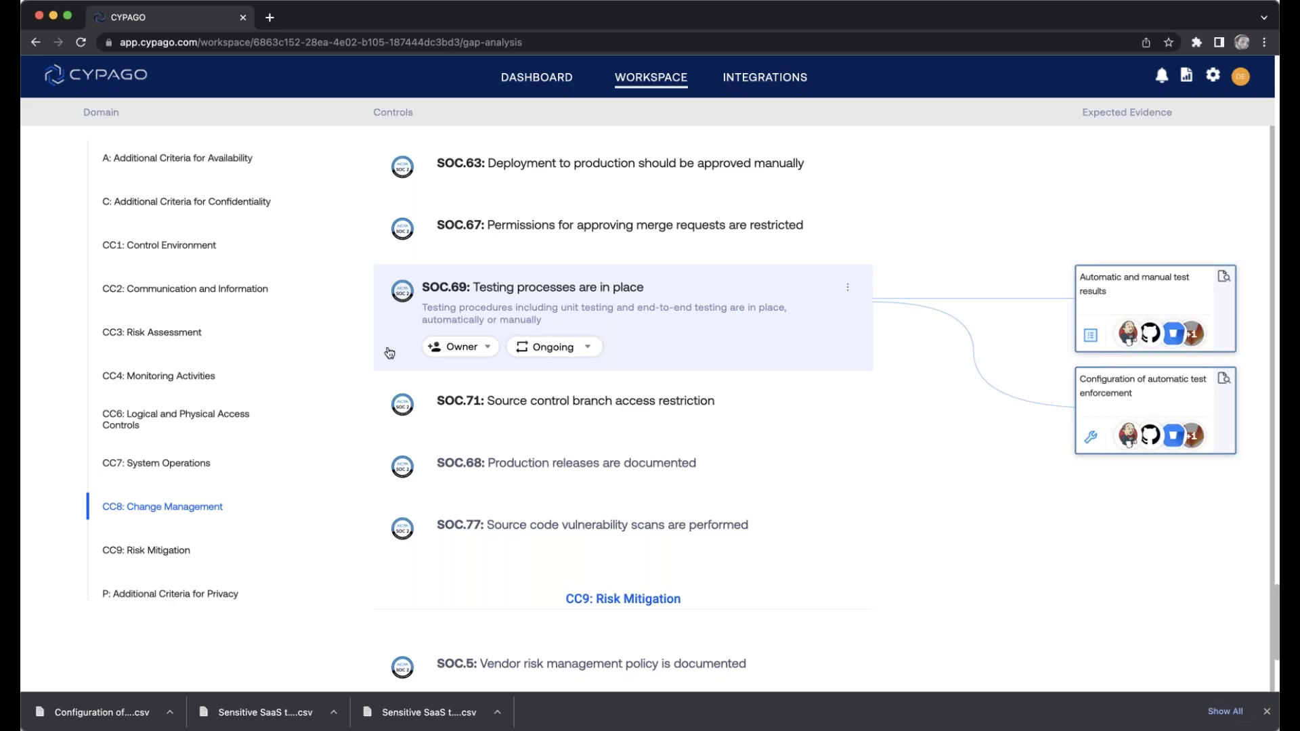
# Step: Check the expected evidence of SOC.11 under CC3: Risk Assessment, and open the workspace's Risk register
pyautogui.click(191, 333)
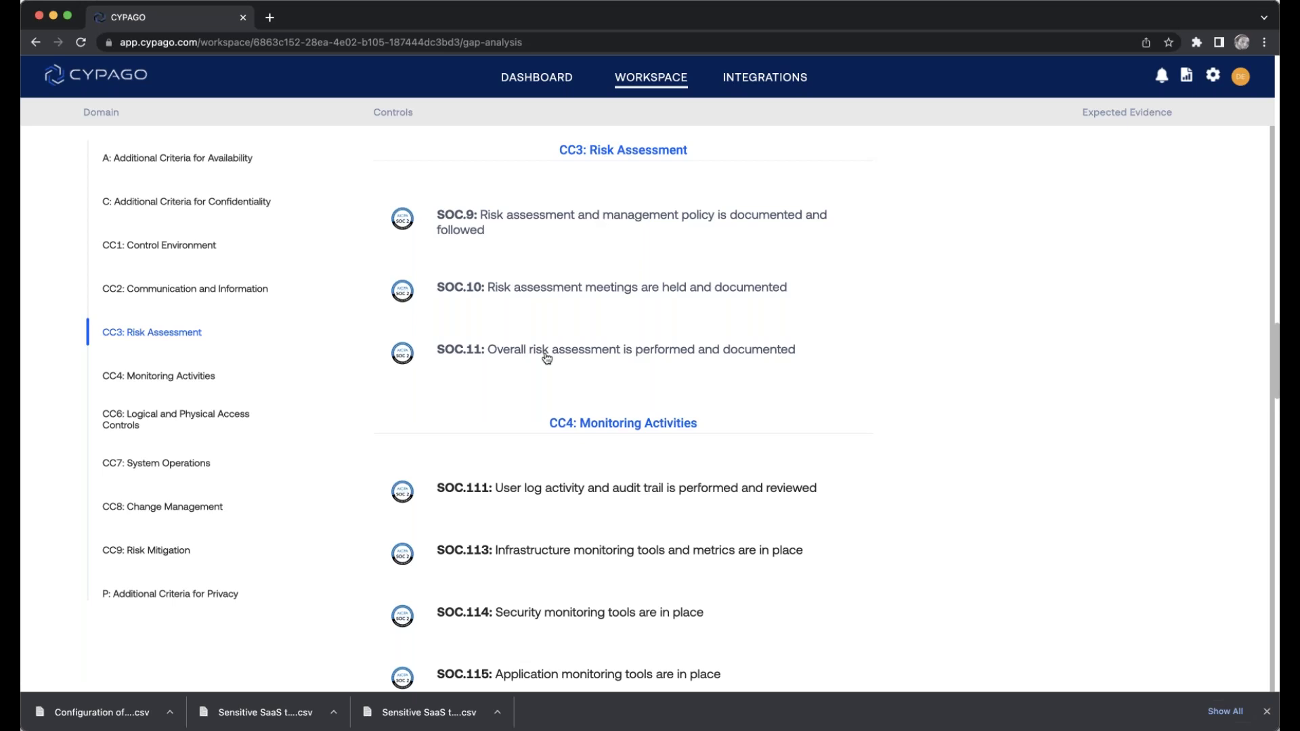
pyautogui.click(652, 346)
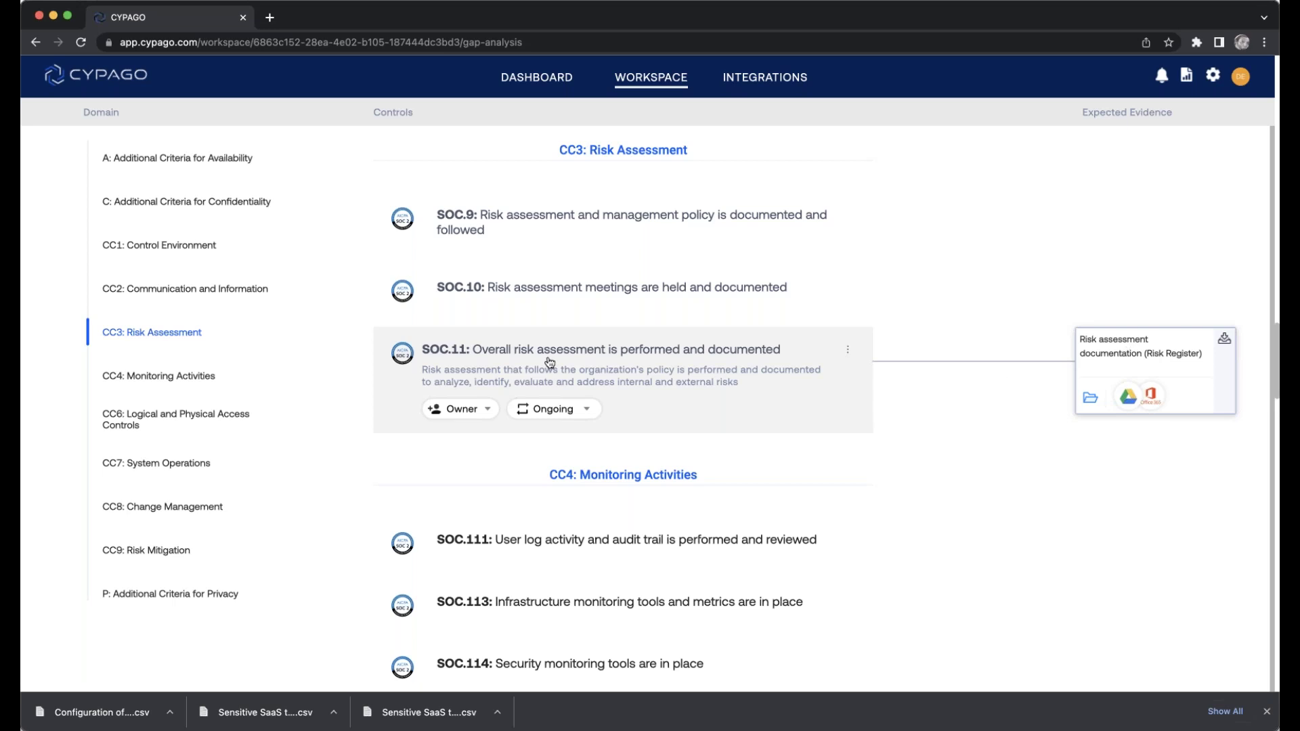
pyautogui.scroll(10, 529, 282)
pyautogui.scroll(5, 648, 406)
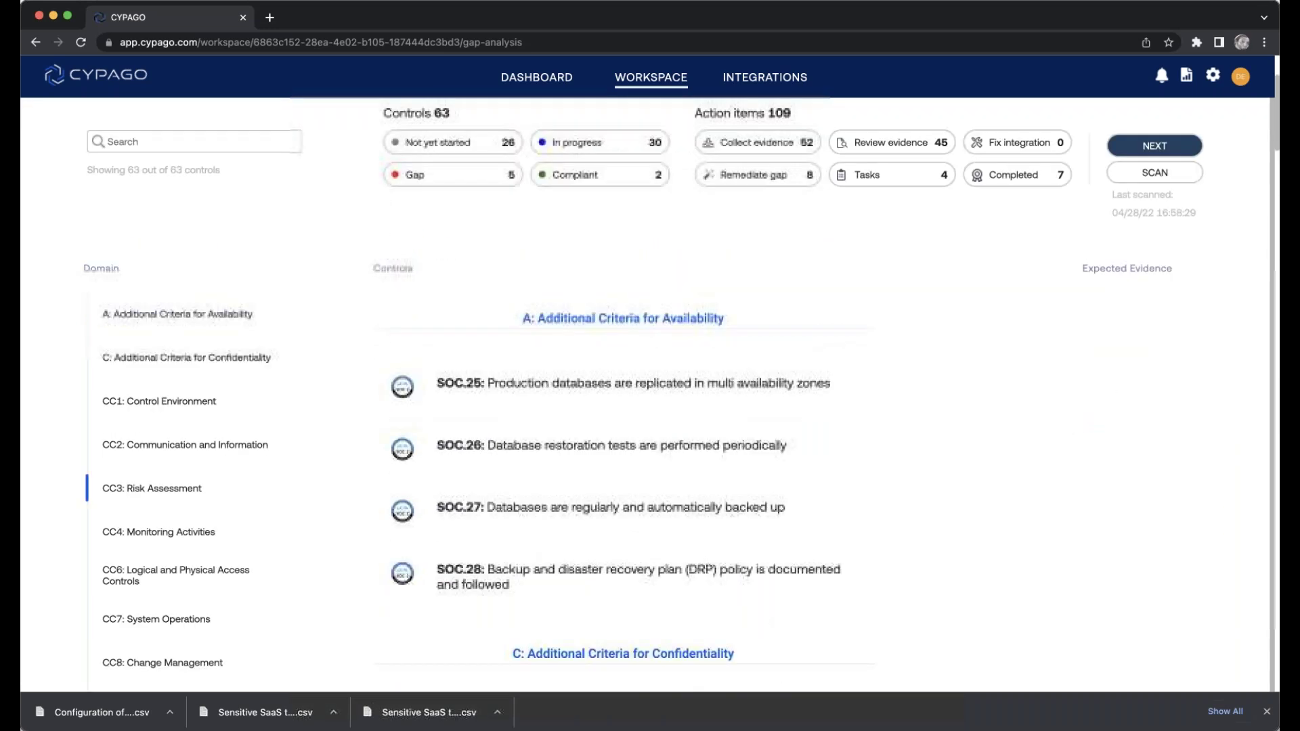
pyautogui.click(93, 161)
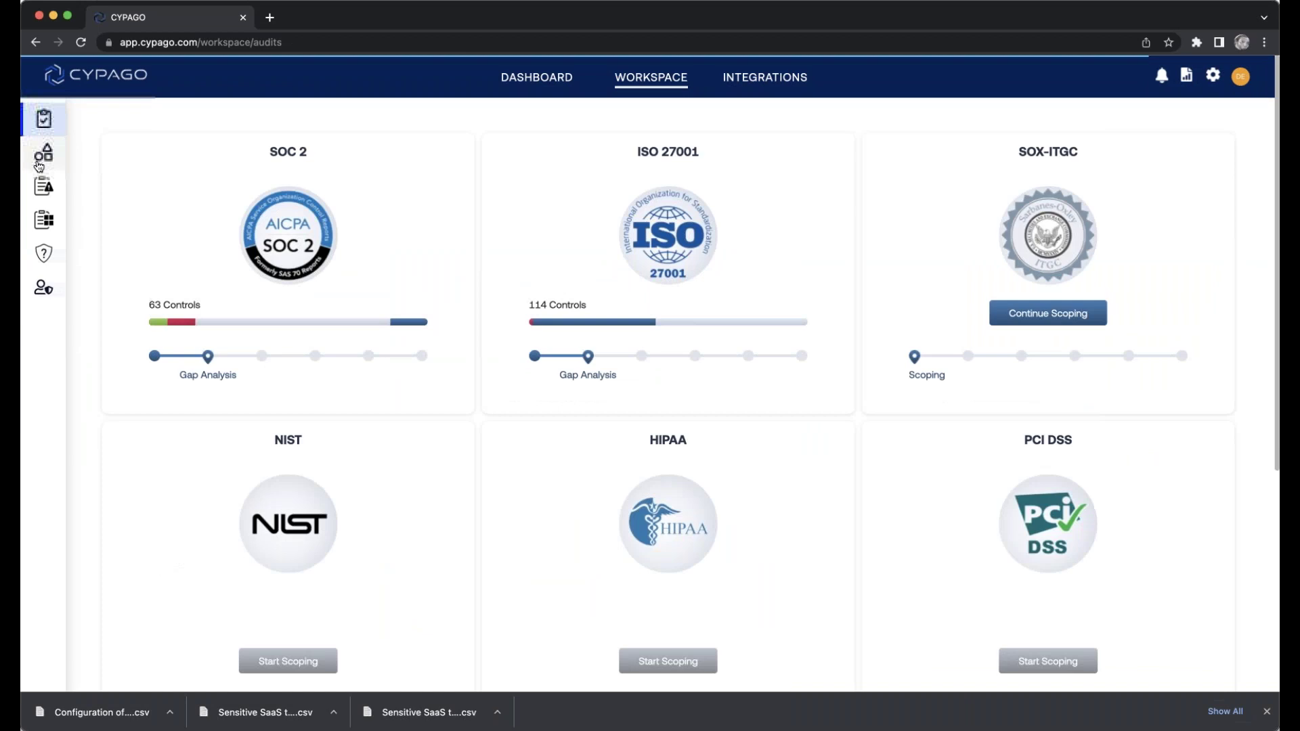
pyautogui.moveTo(44, 187)
pyautogui.click(114, 187)
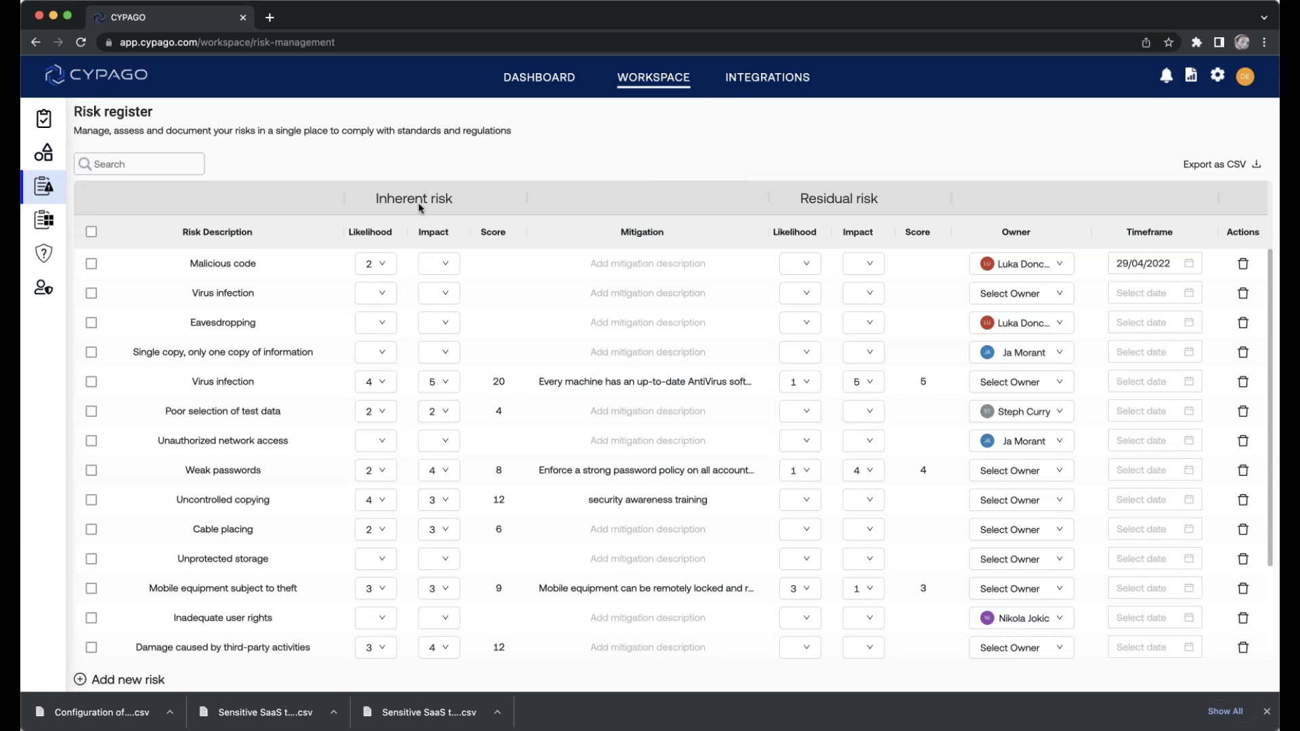
# Step: Add the Social engineering risk from the predefined Threats and Vulnerabilities list to the risk register
pyautogui.click(156, 681)
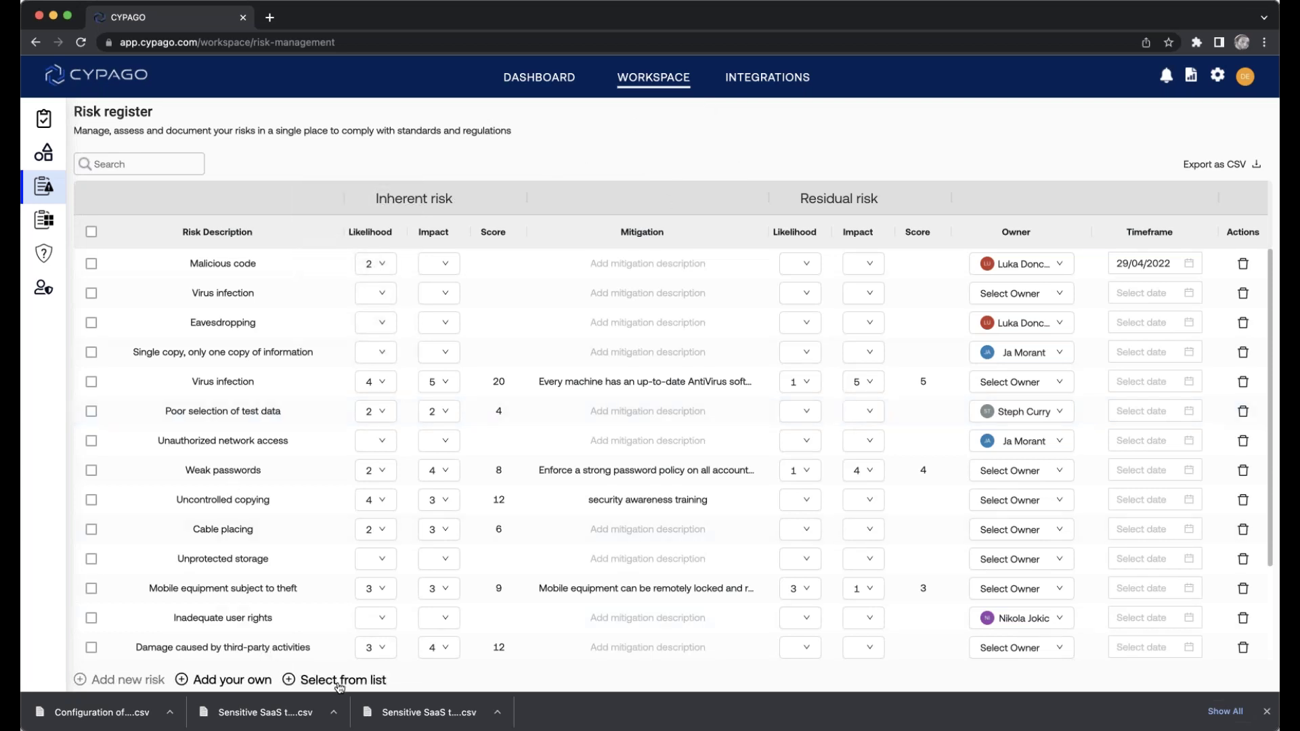
pyautogui.click(340, 681)
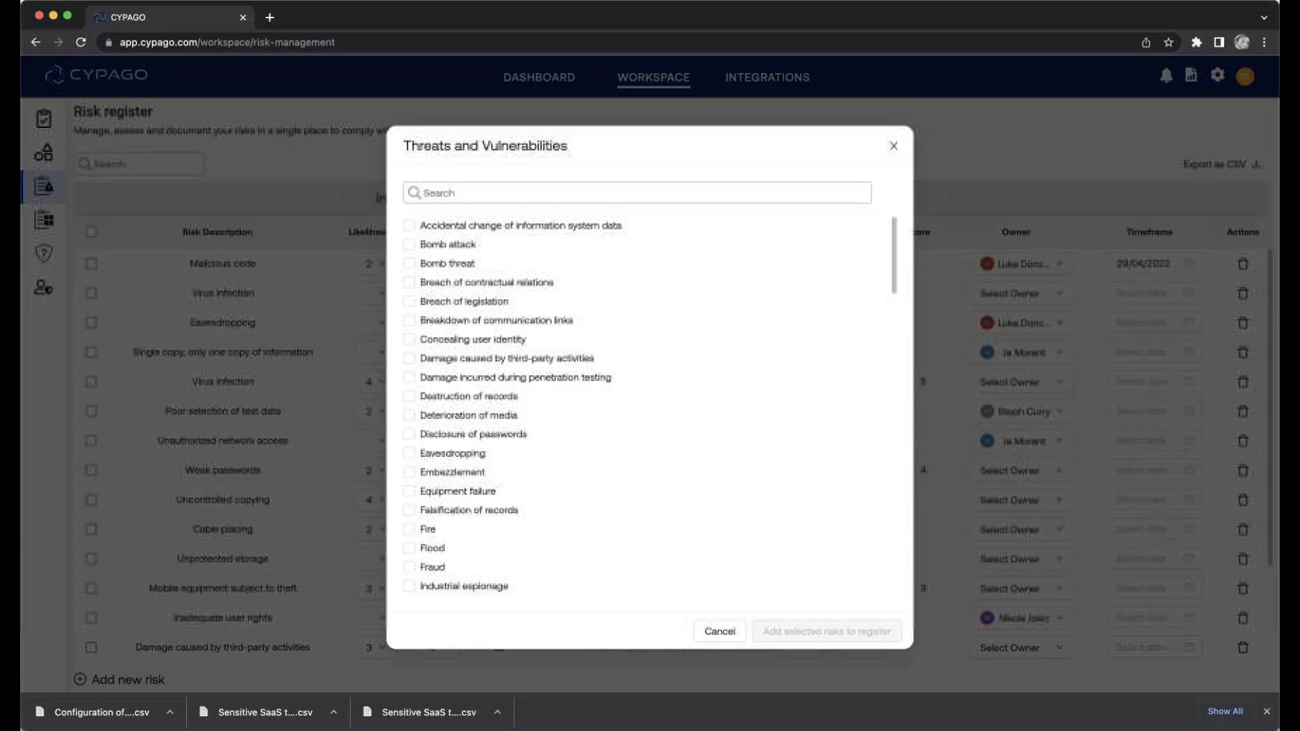
pyautogui.scroll(-3, 410, 529)
pyautogui.scroll(-4, 410, 500)
pyautogui.click(425, 509)
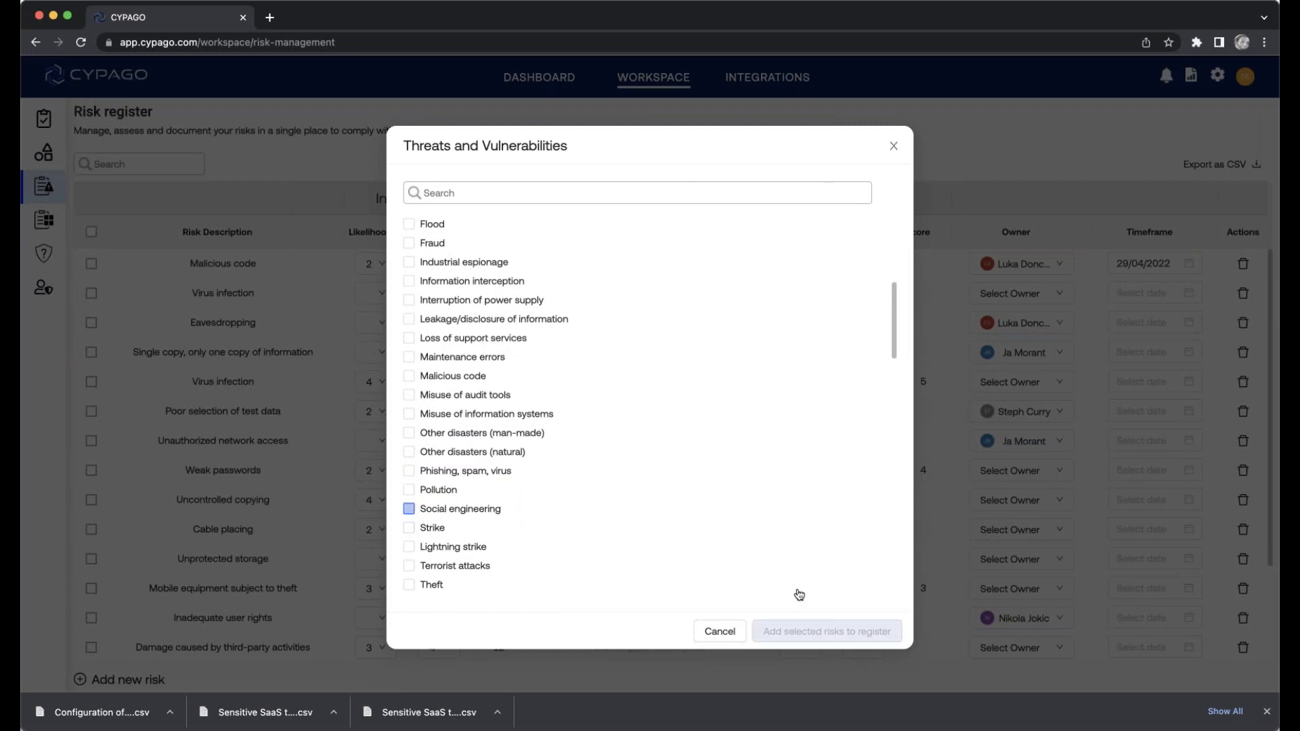
pyautogui.click(819, 631)
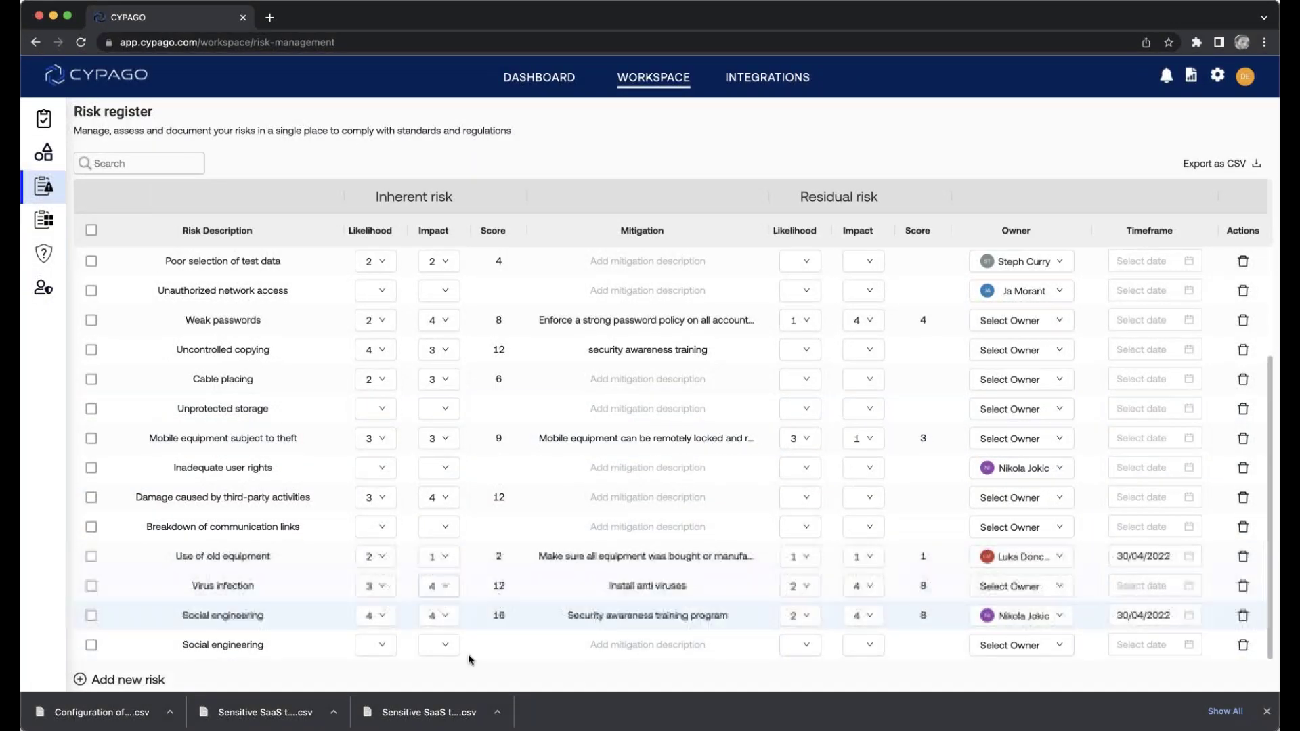
# Step: Set the inherent risk of the newly added Social engineering entry to likelihood 3 and impact 4
pyautogui.click(388, 644)
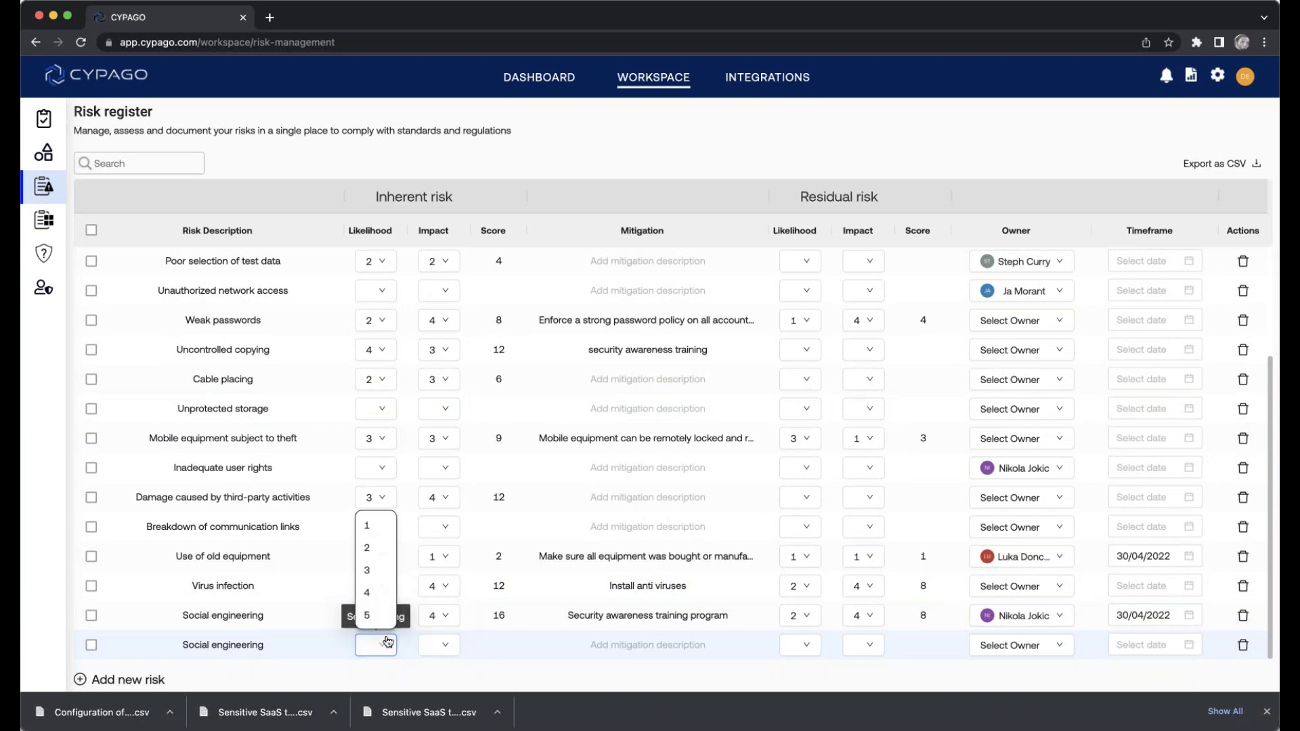
pyautogui.click(371, 572)
pyautogui.click(437, 646)
pyautogui.click(430, 593)
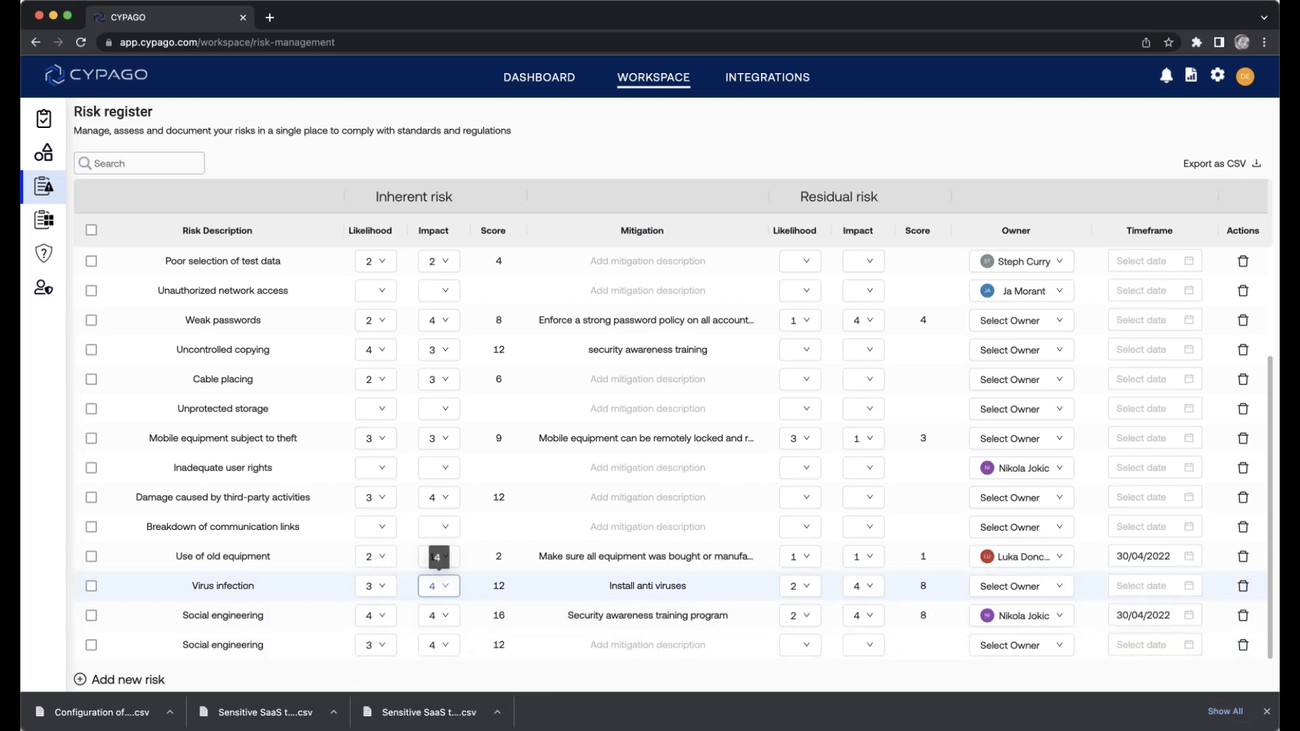
# Step: Enter "Security trainings" as the new Social engineering risk's mitigation and set its residual likelihood to 2
pyautogui.click(643, 647)
pyautogui.write('S')
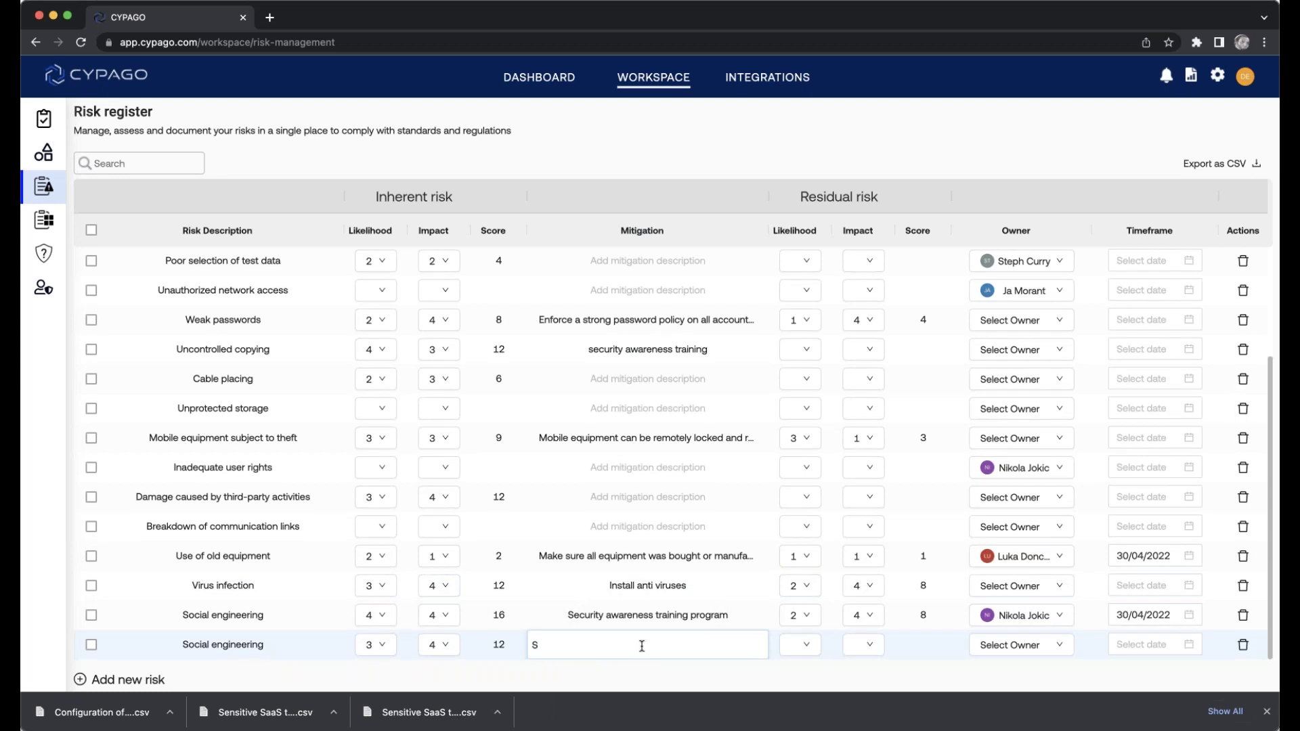
pyautogui.write('ecurity trainings')
pyautogui.press('Return')
pyautogui.click(806, 644)
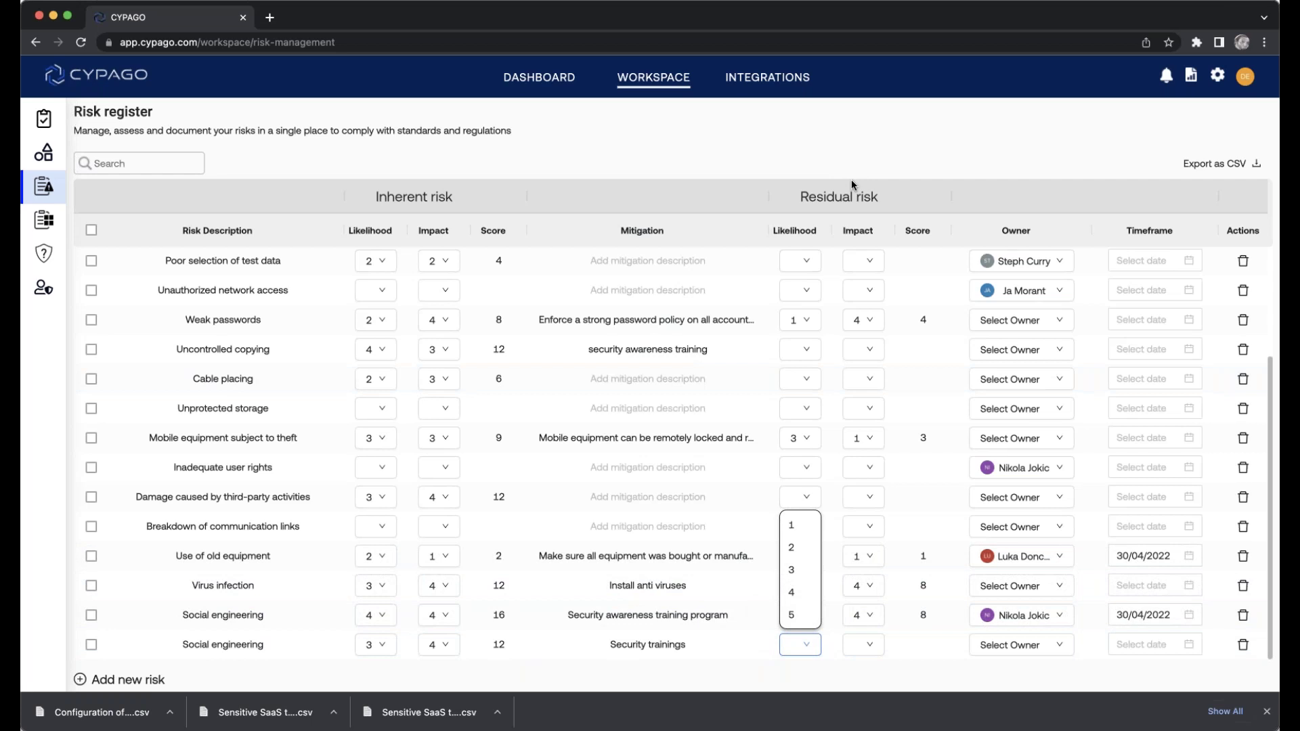
pyautogui.click(799, 545)
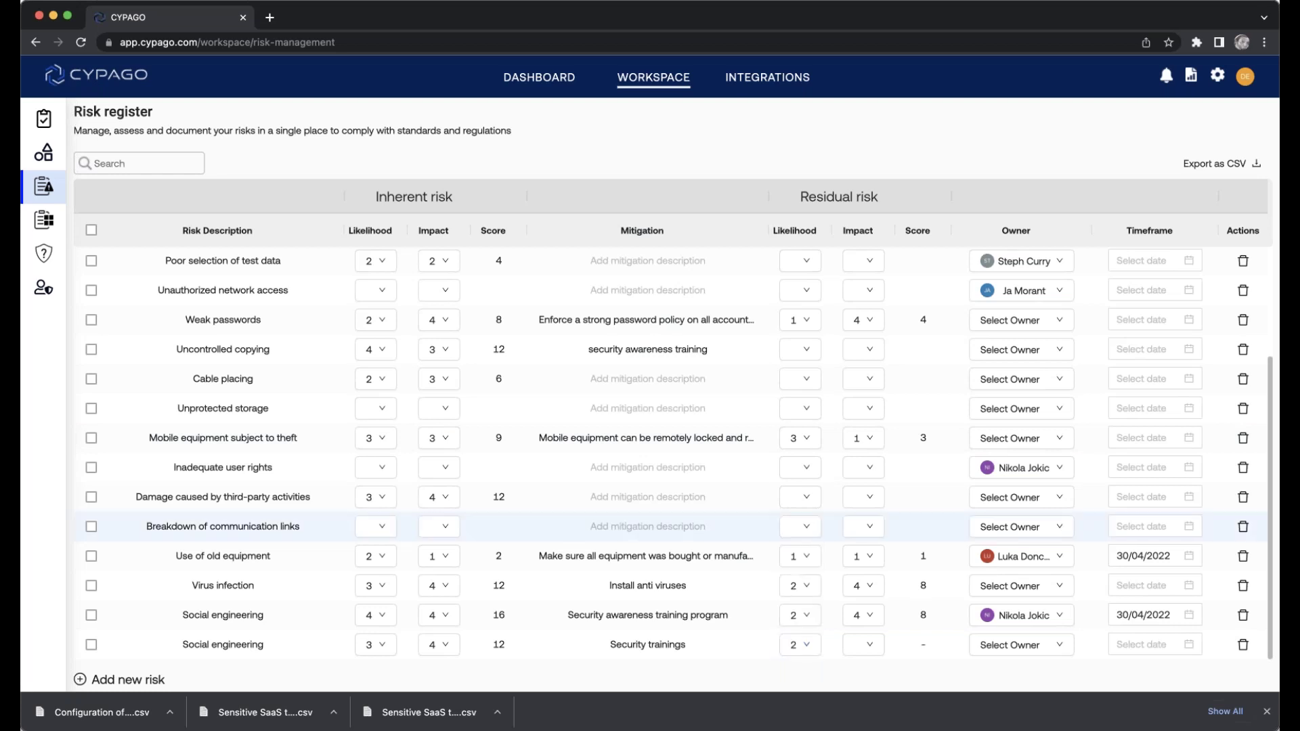
# Step: Complete the new Social engineering risk with residual impact 4, the existing Social engineering entry's owner, and timeframe 30/04/2022
pyautogui.click(867, 645)
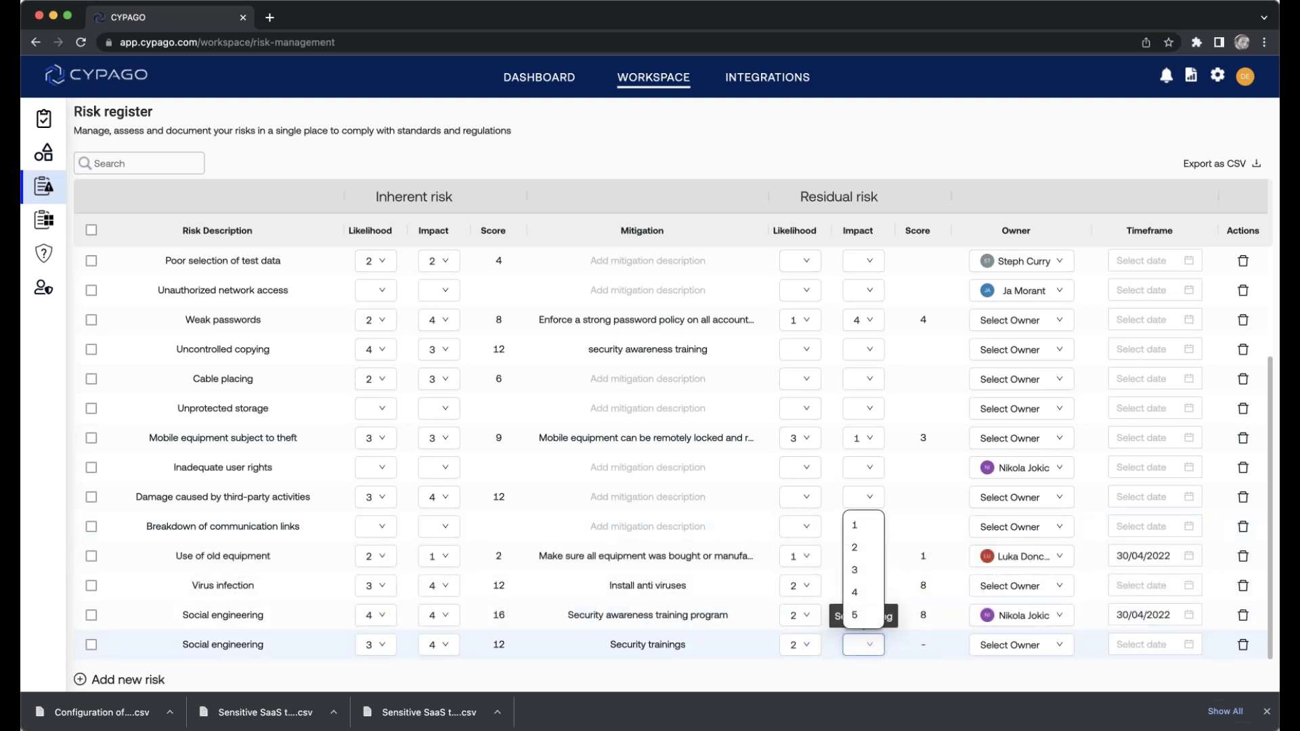
pyautogui.click(863, 593)
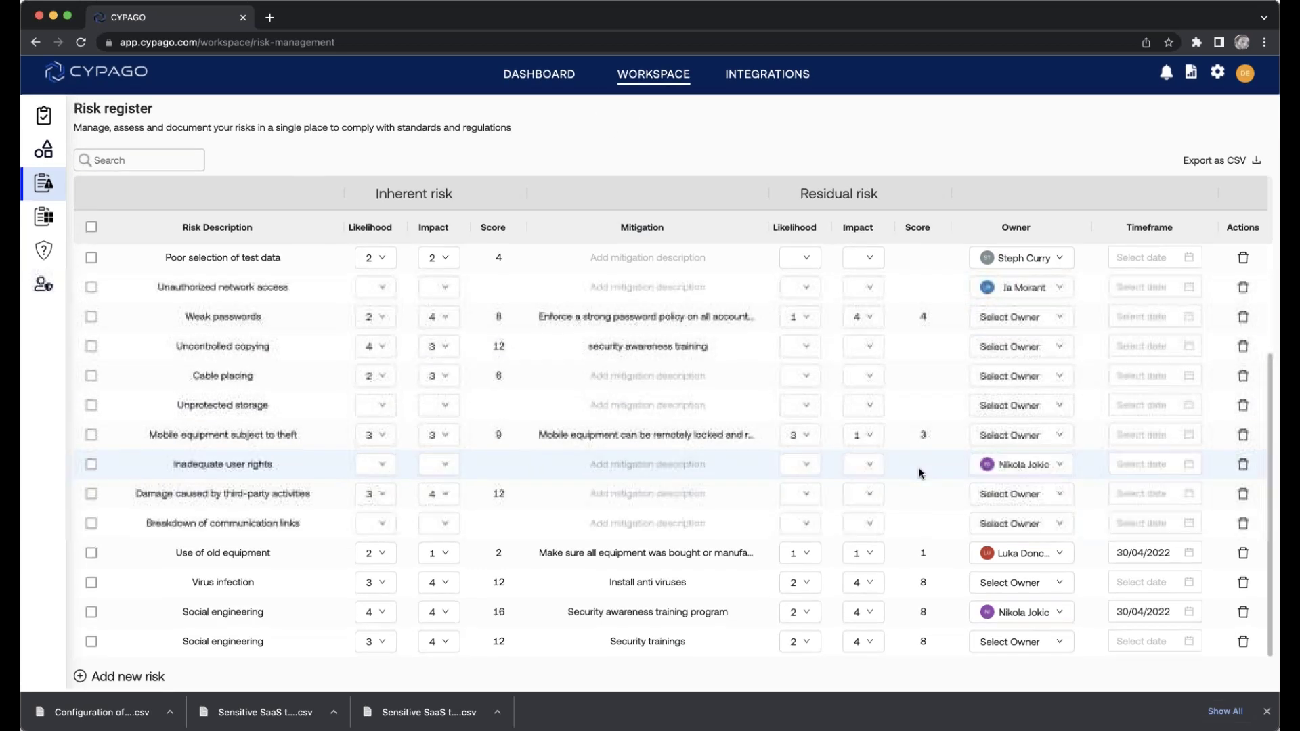
pyautogui.click(1057, 647)
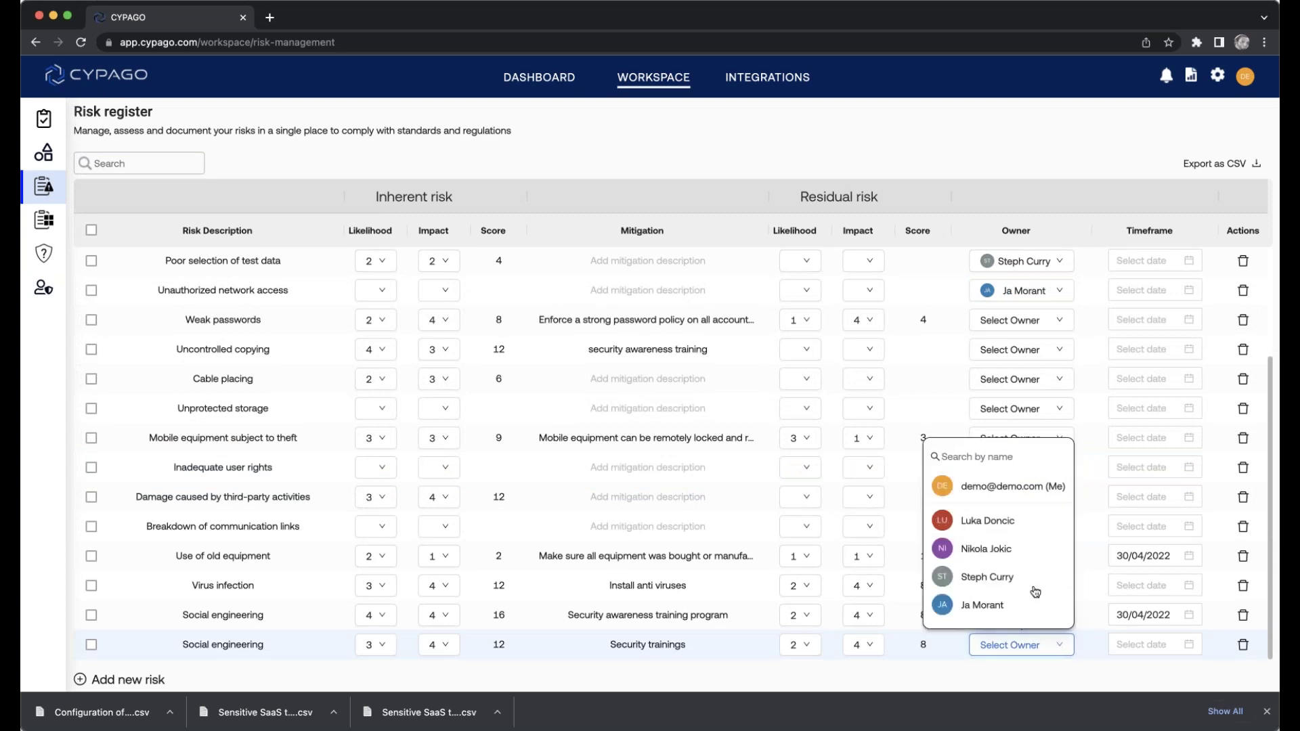
pyautogui.click(1019, 548)
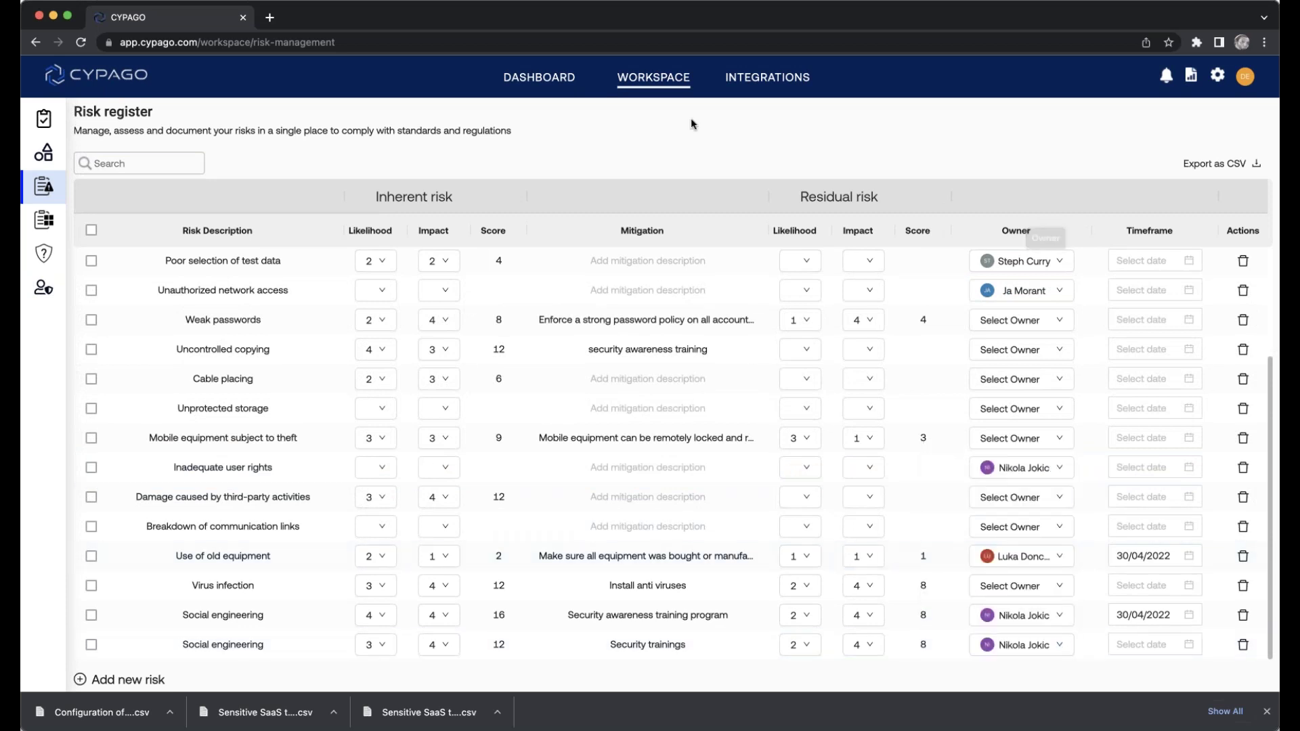
pyautogui.click(1117, 647)
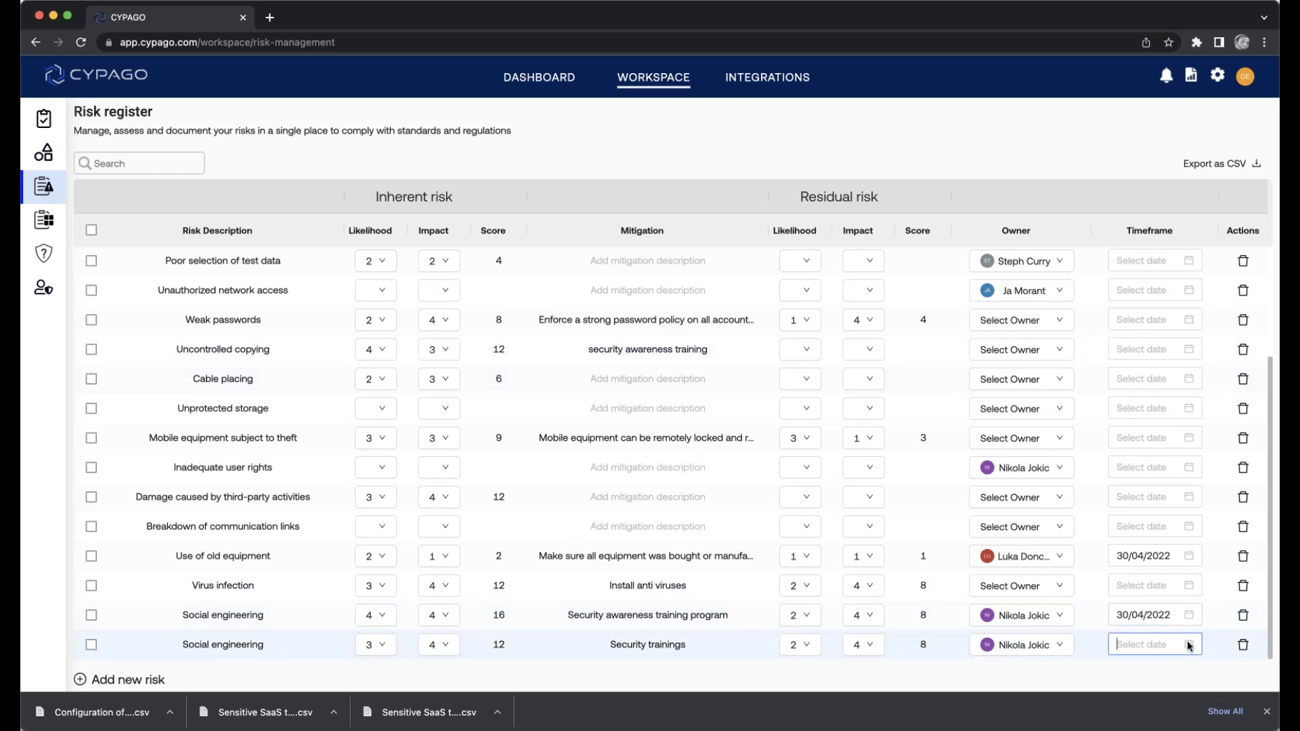
pyautogui.click(1178, 565)
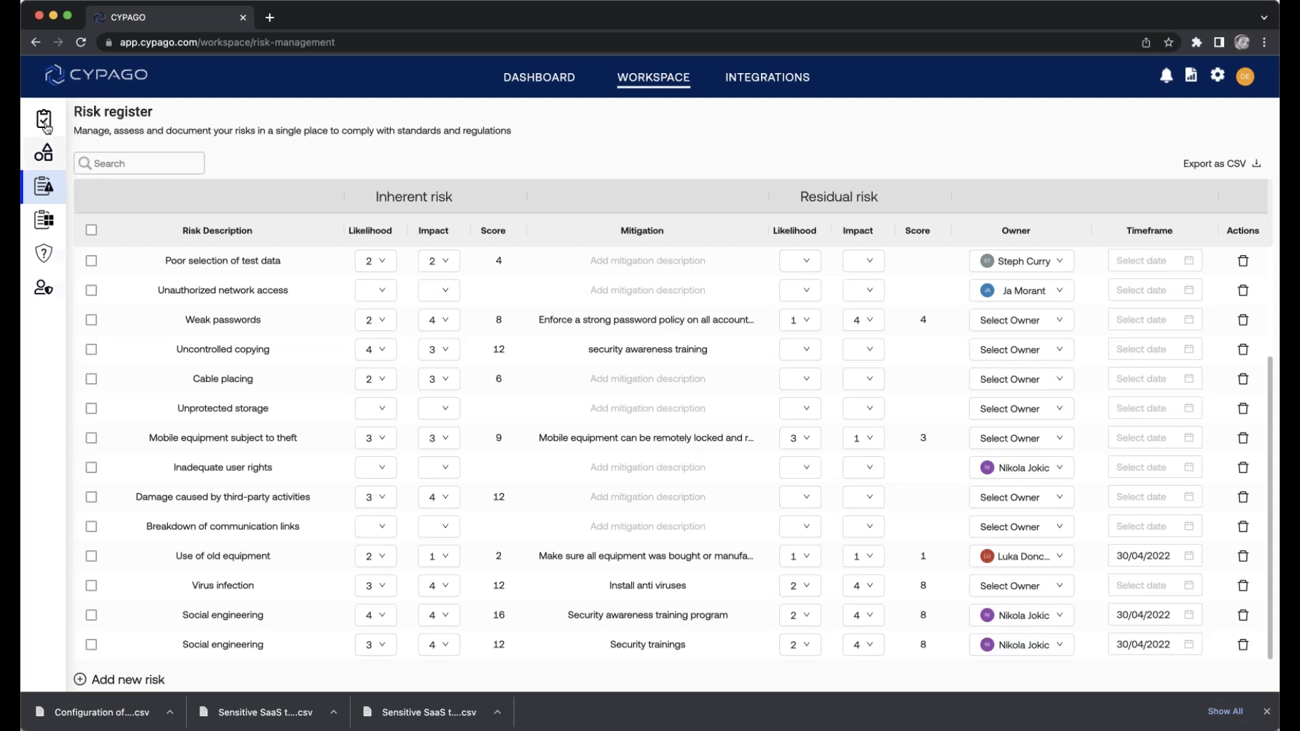
# Step: Open the ISO 27001 audit's gap analysis and view the details of control A.5.1.2 under Information security policies
pyautogui.moveTo(57, 120)
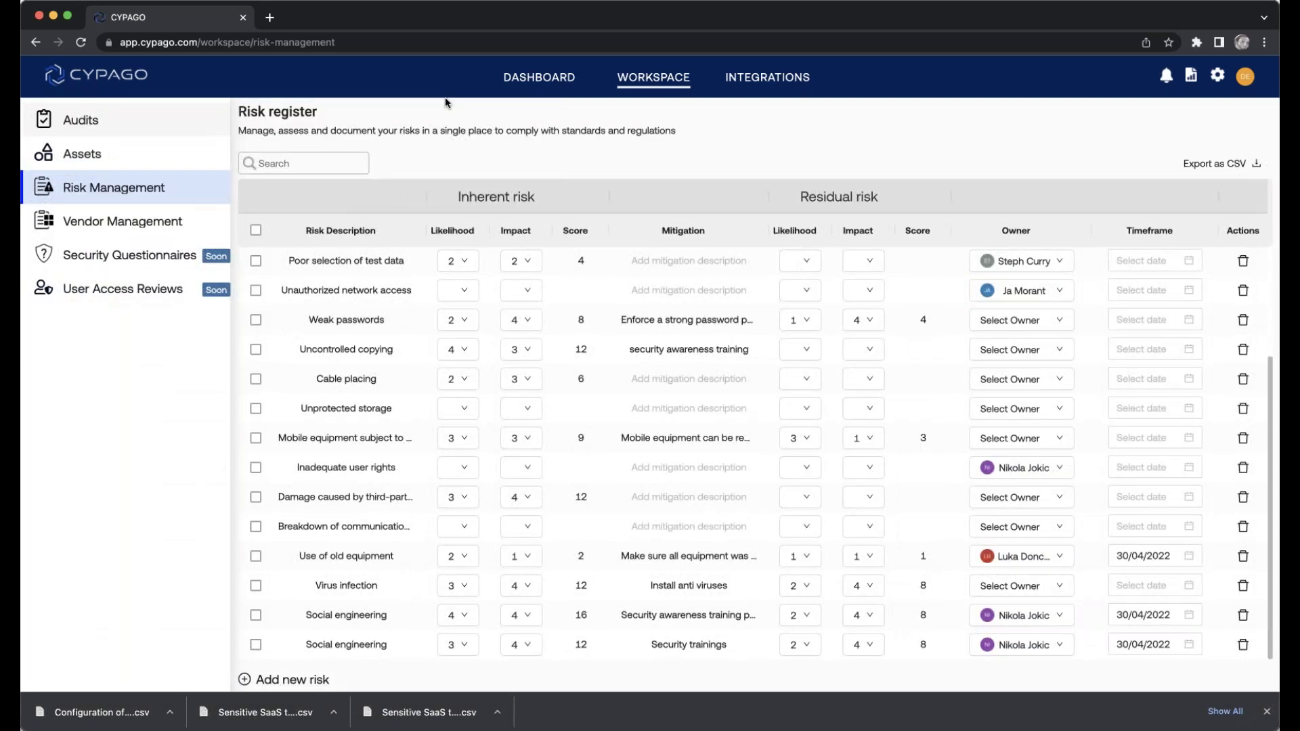
pyautogui.click(521, 78)
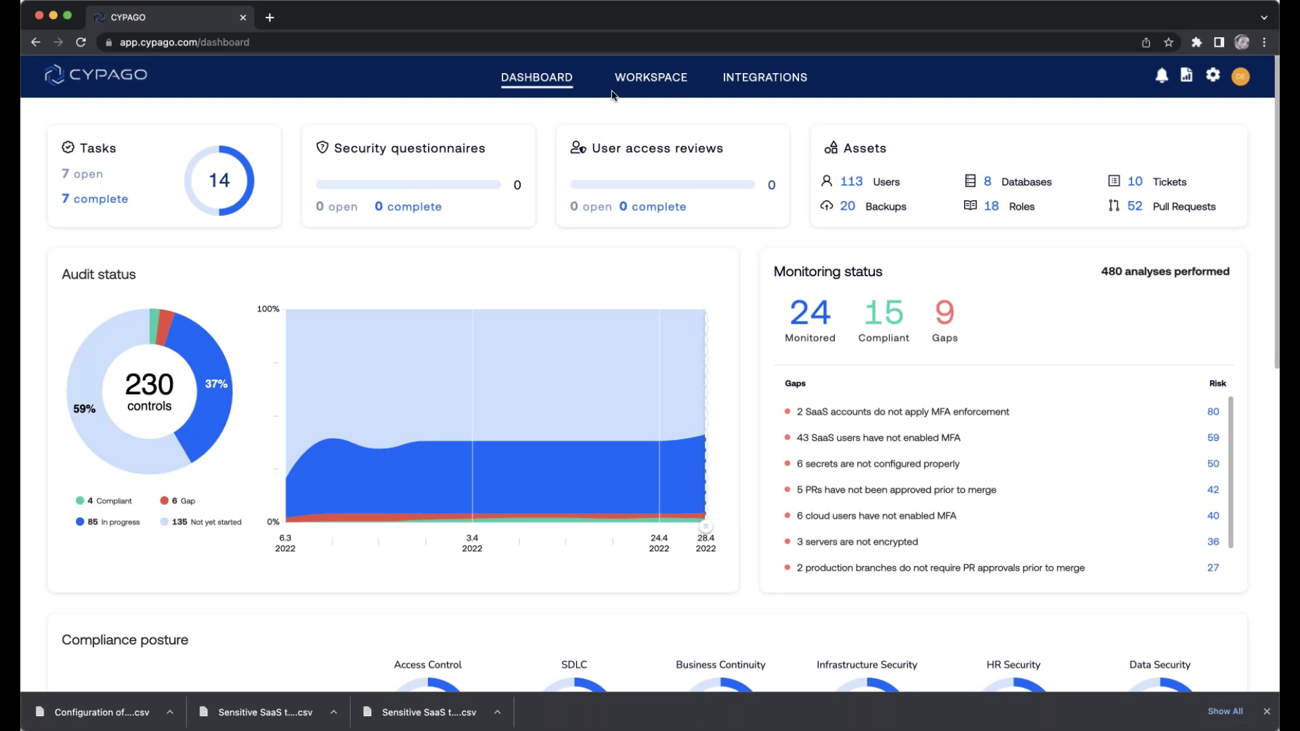
pyautogui.click(648, 83)
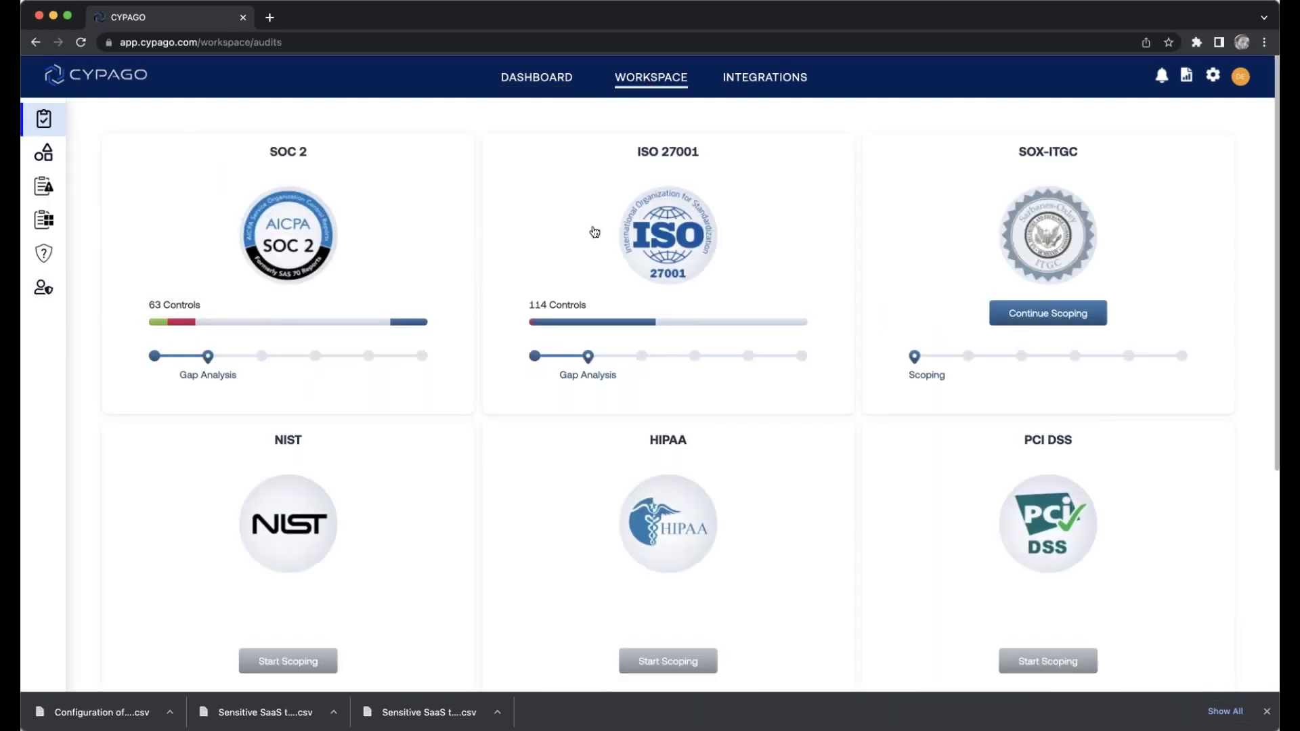
pyautogui.click(595, 232)
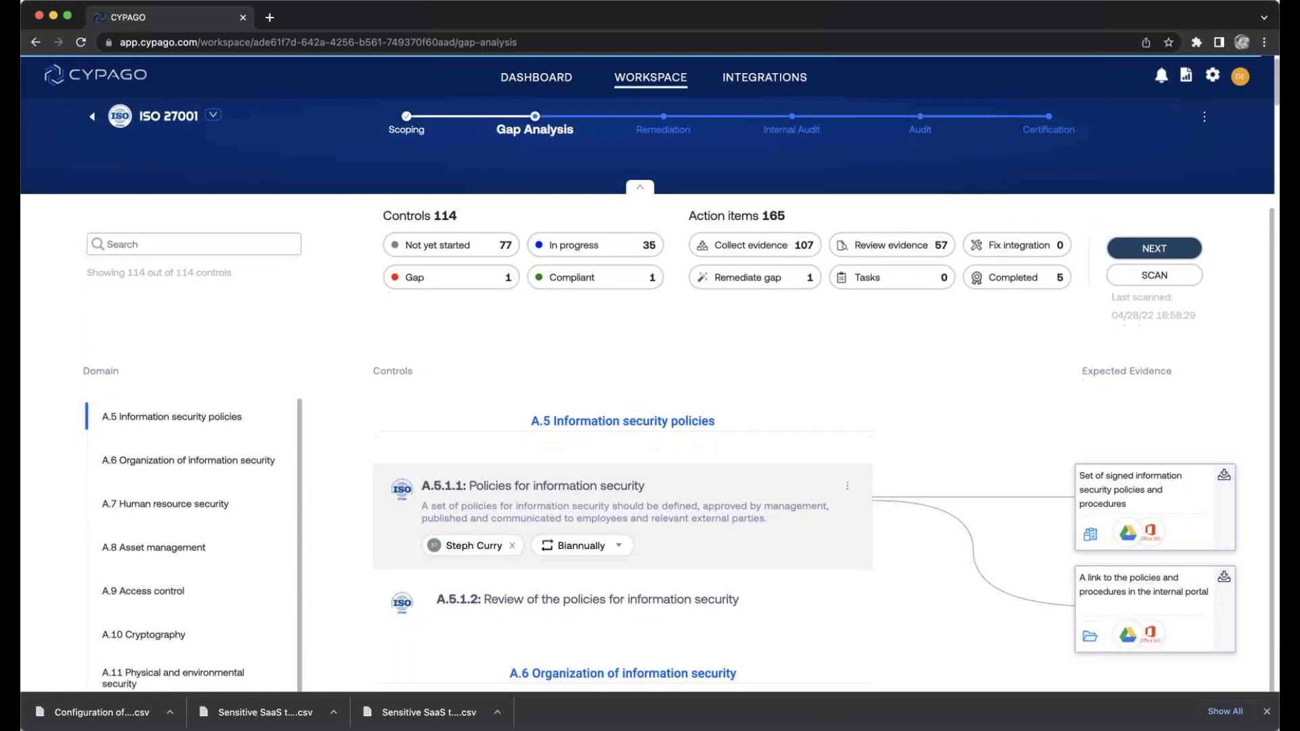
pyautogui.scroll(-3, 599, 328)
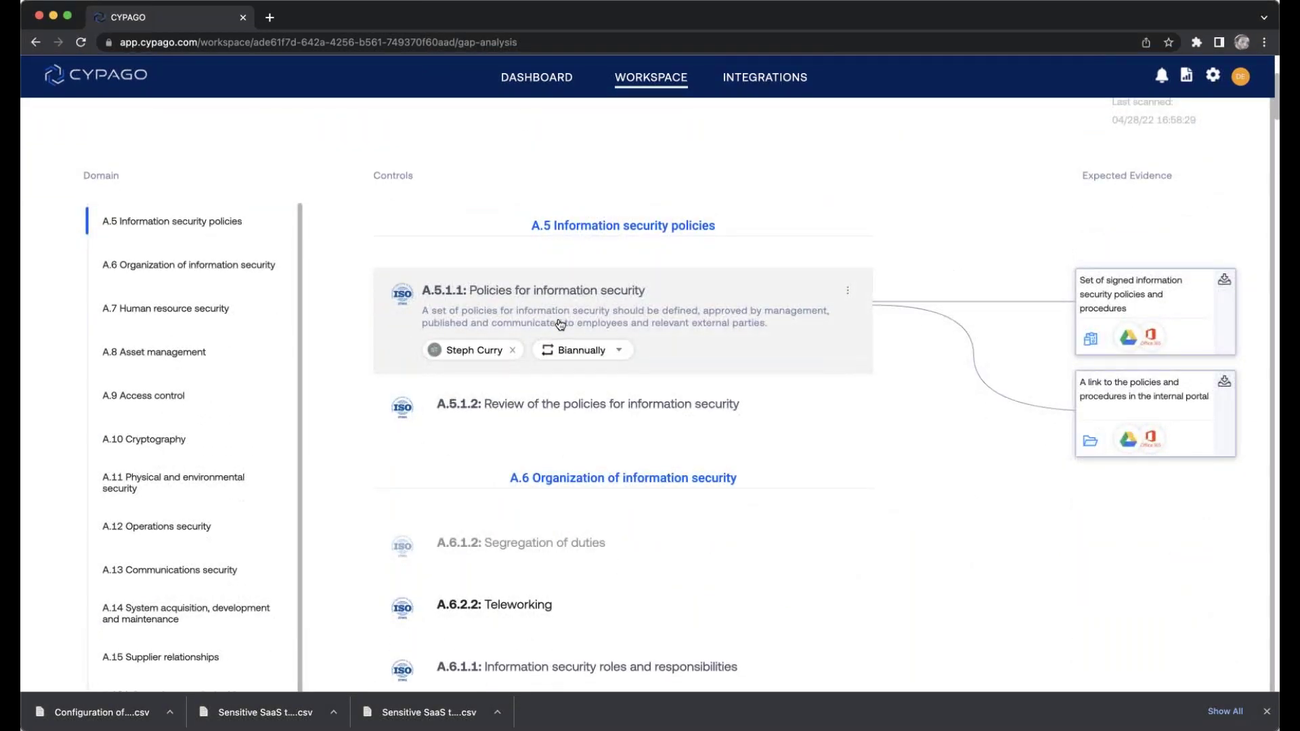
pyautogui.click(520, 405)
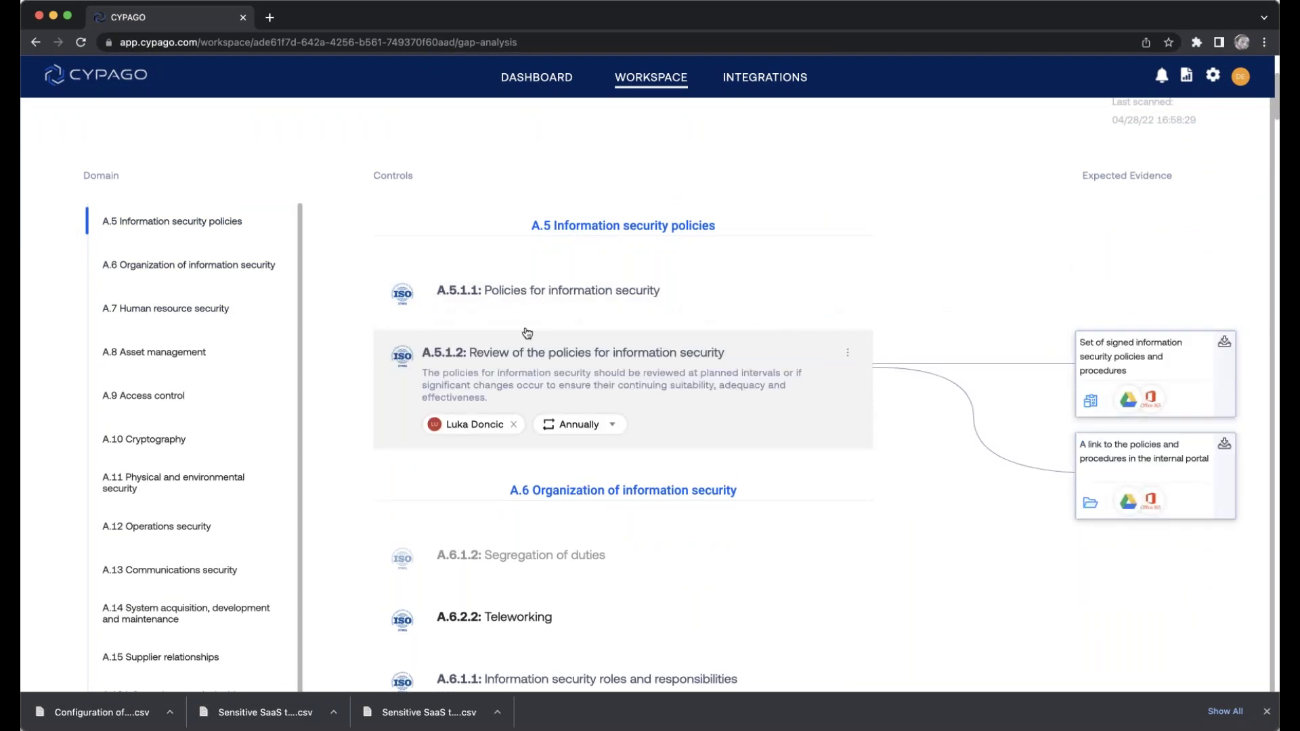
# Step: Assign control A.6.2.2 Teleworking to the same owner as control A.5.1.2
pyautogui.click(515, 568)
pyautogui.scroll(-3, 515, 568)
pyautogui.click(514, 568)
pyautogui.scroll(-1, 517, 510)
pyautogui.click(462, 425)
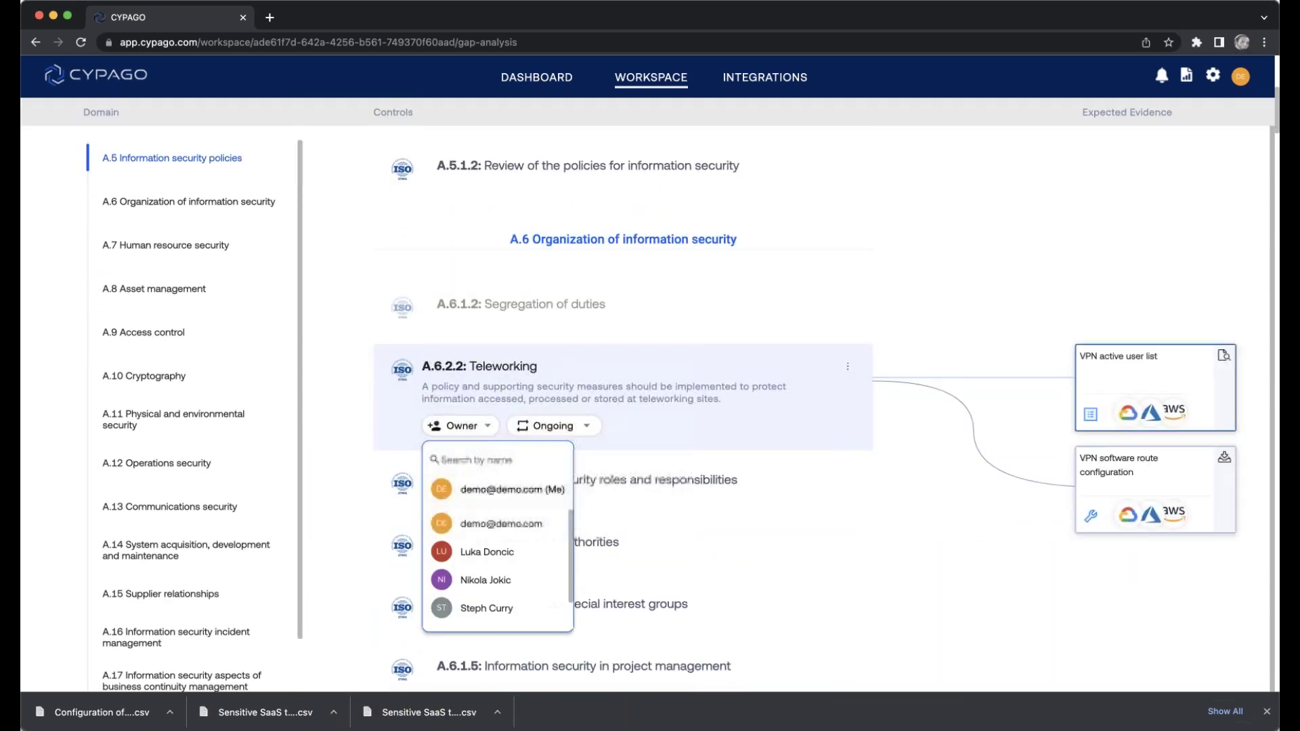
pyautogui.click(482, 553)
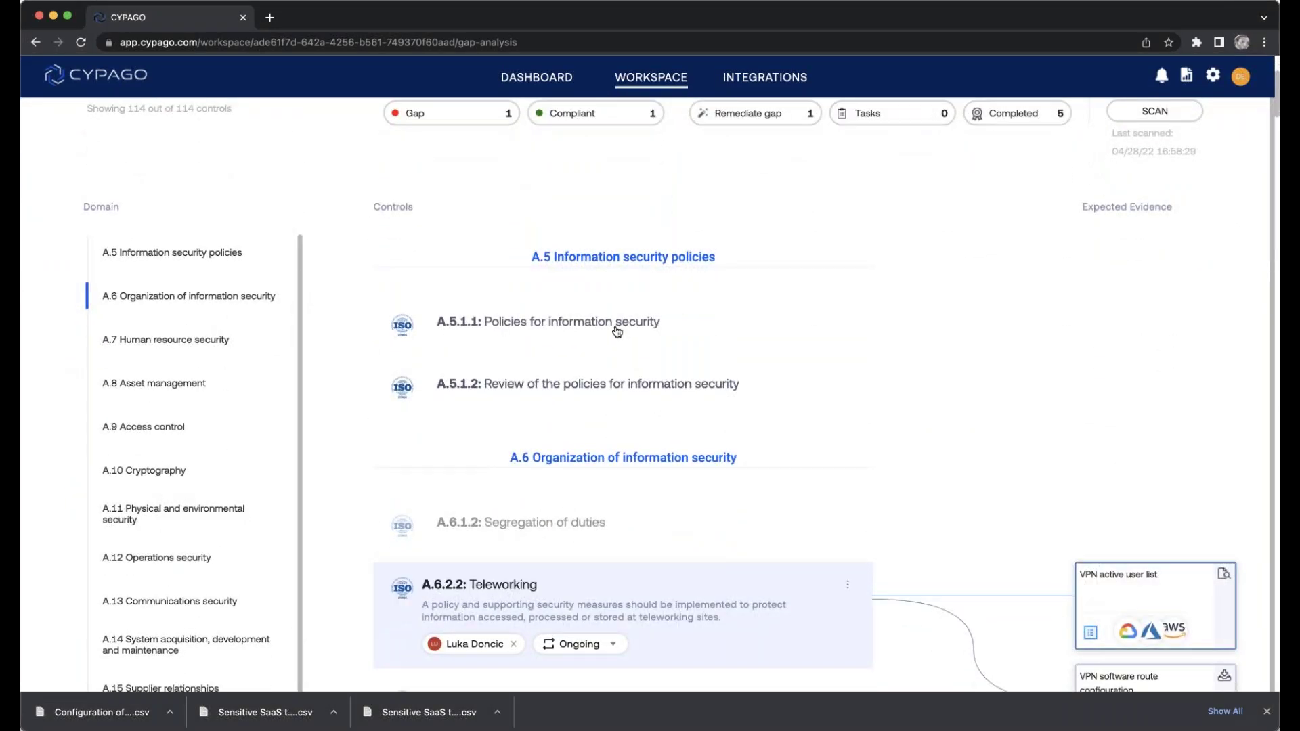
# Step: Examine the policy templates and upload options in A.5.1.1's evidence item for signed information security policies and procedures
pyautogui.click(617, 330)
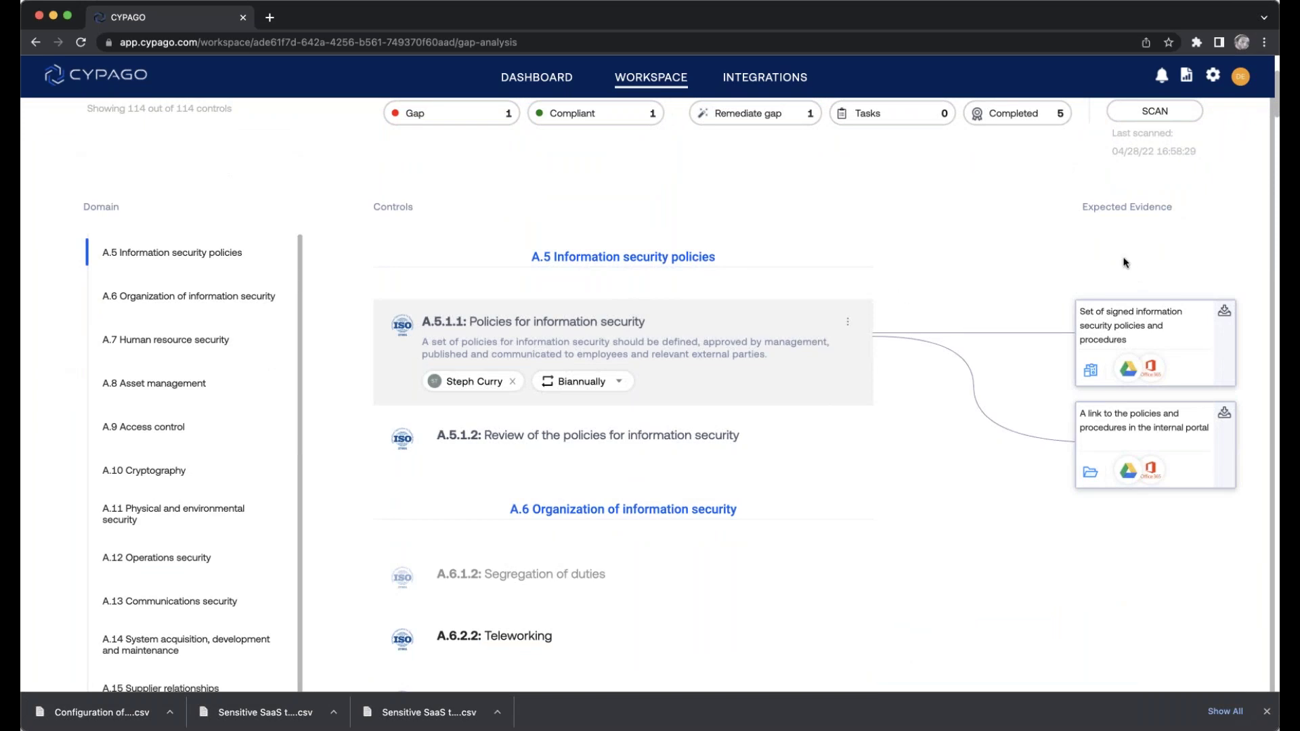
pyautogui.click(1161, 327)
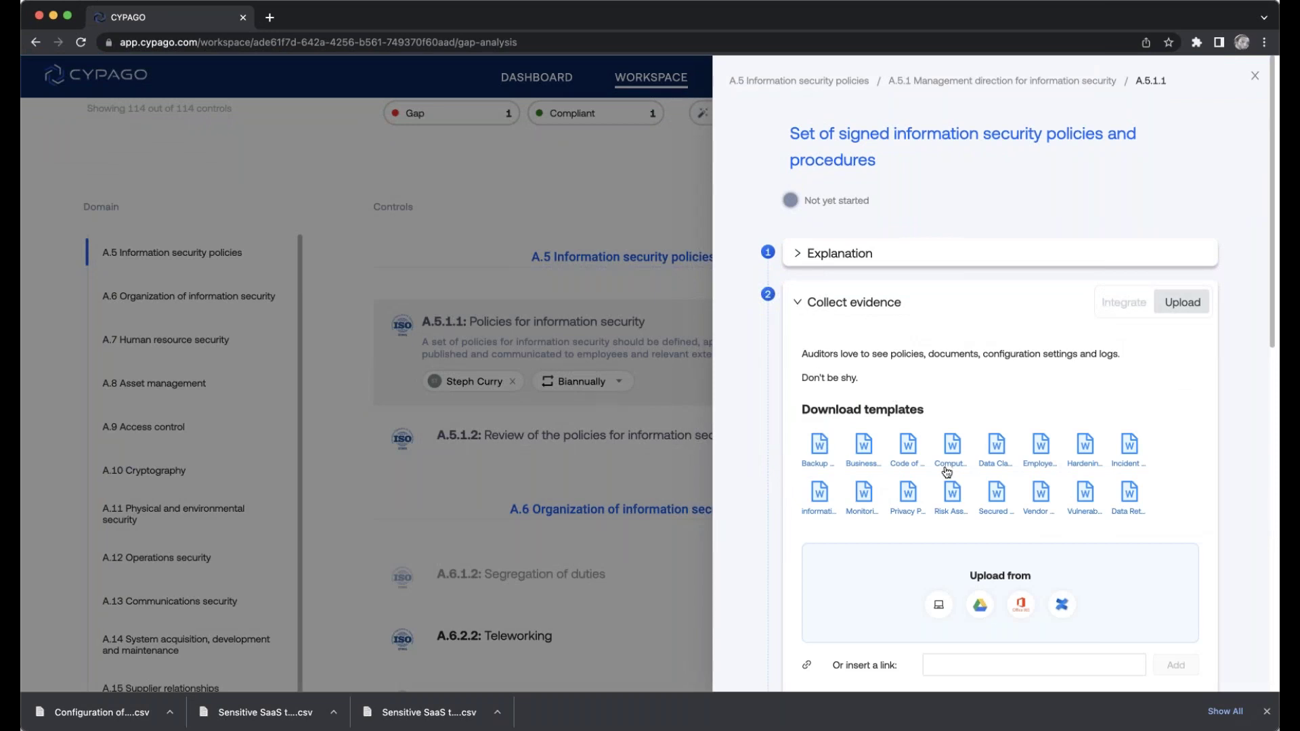
pyautogui.scroll(-2, 1037, 461)
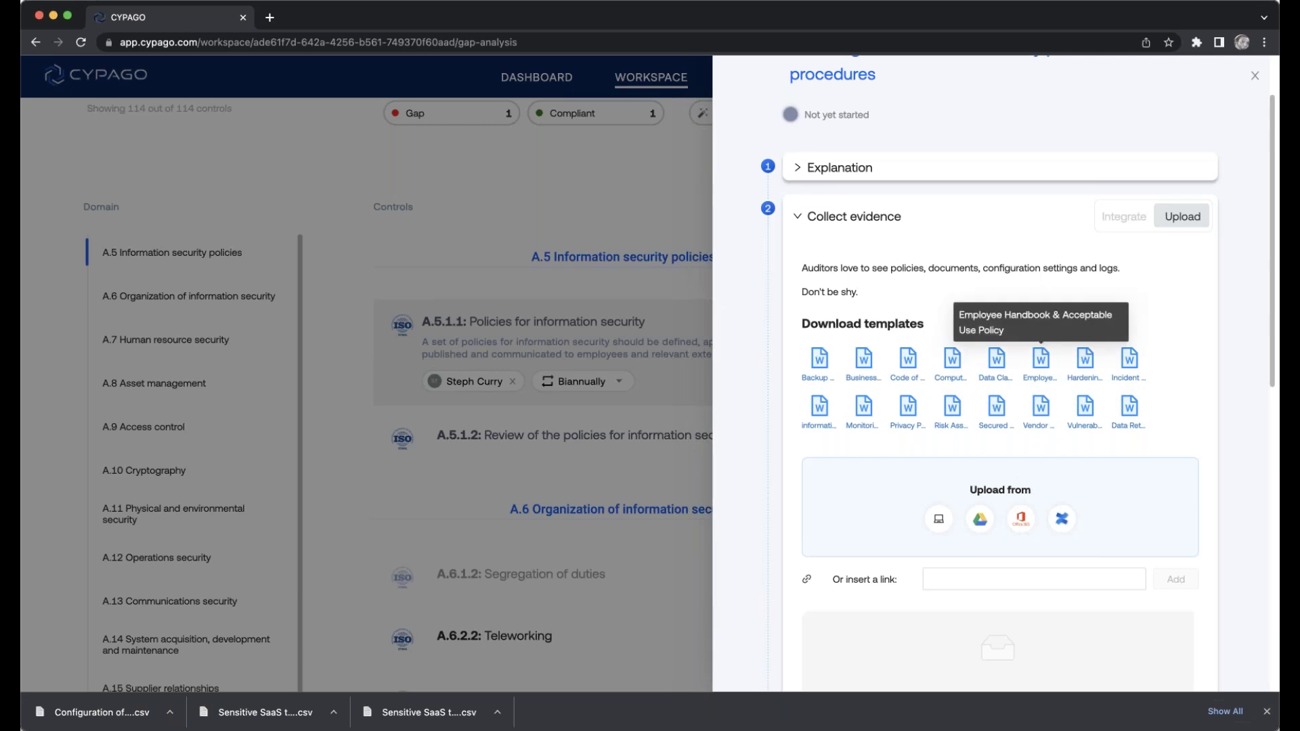
pyautogui.click(611, 227)
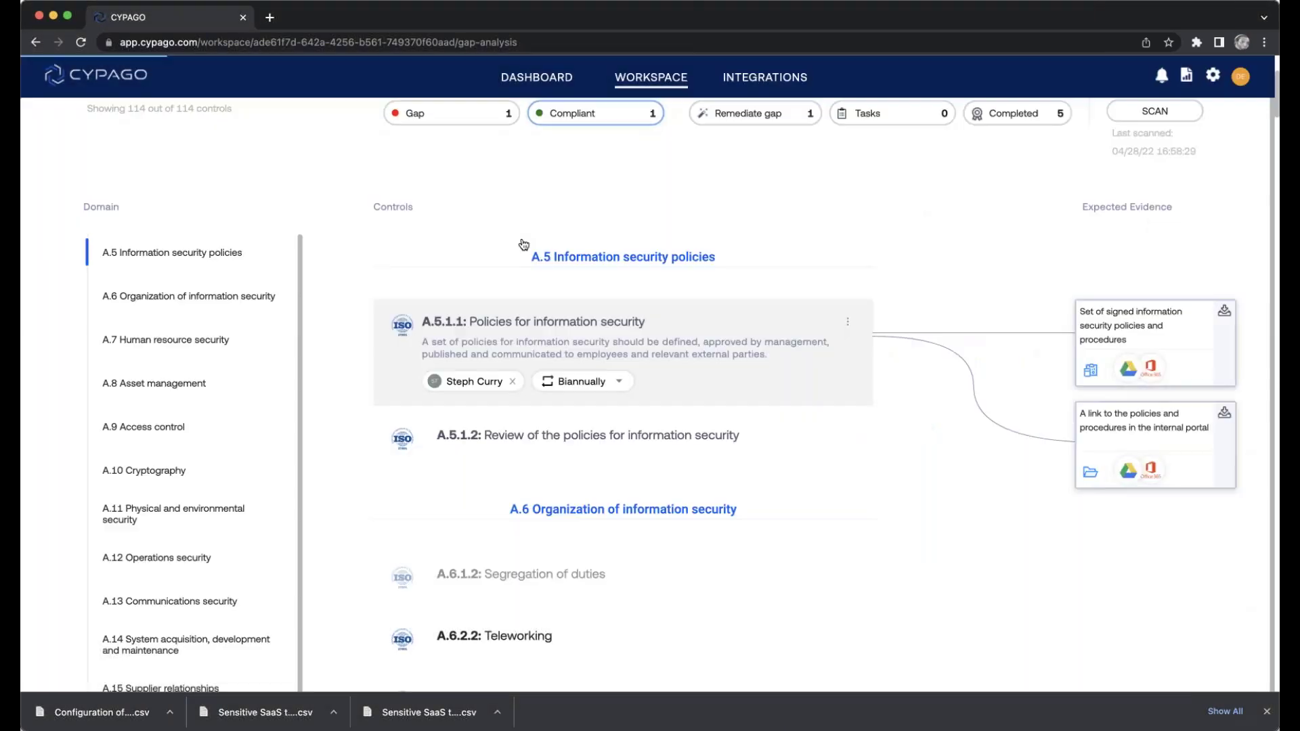
pyautogui.scroll(5, 524, 245)
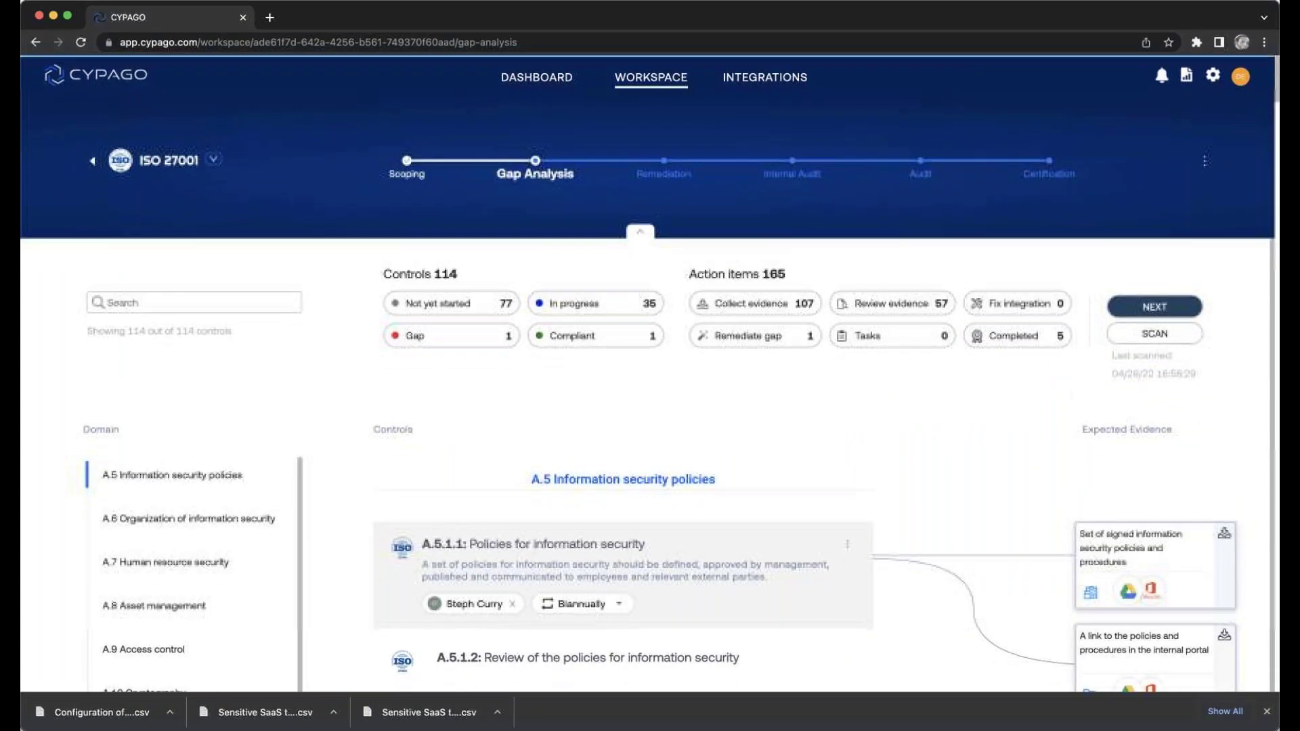
# Step: Open the workspace's Assets inventory and check the integrations available for filtering the Users list
pyautogui.click(95, 161)
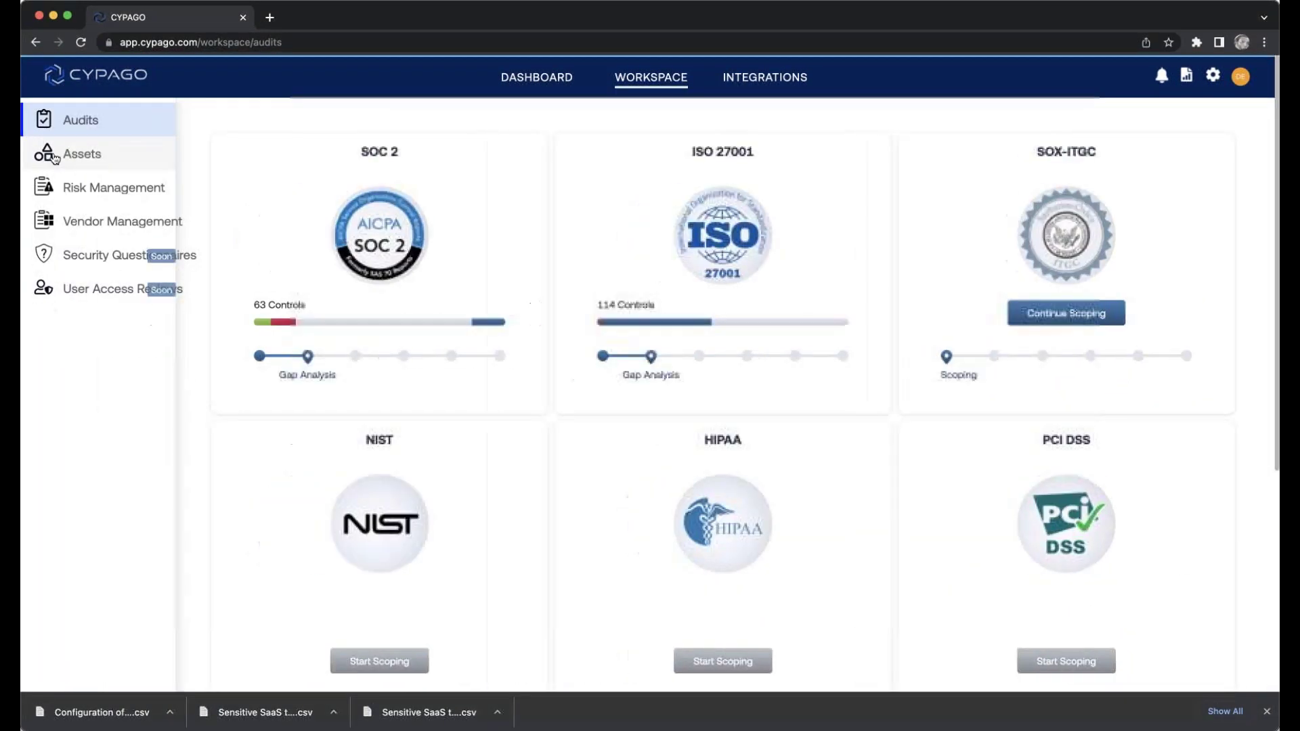
pyautogui.click(63, 156)
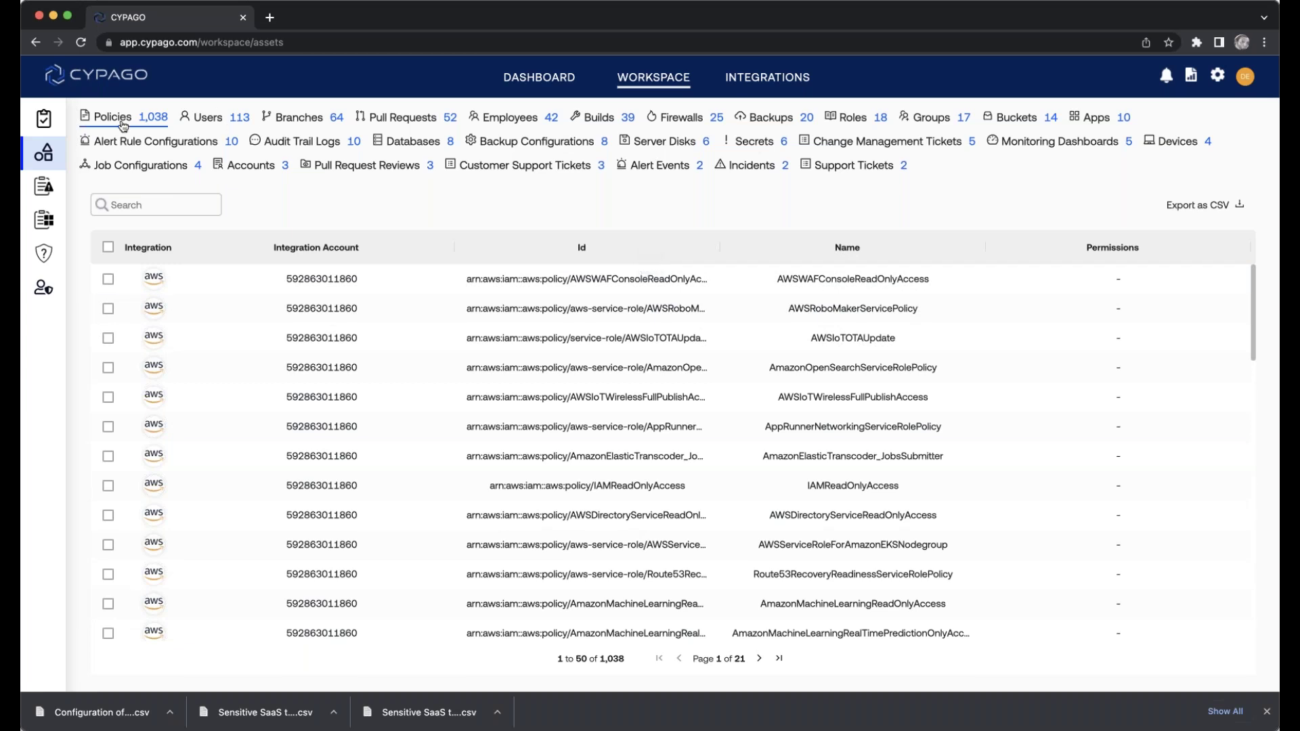
pyautogui.click(210, 122)
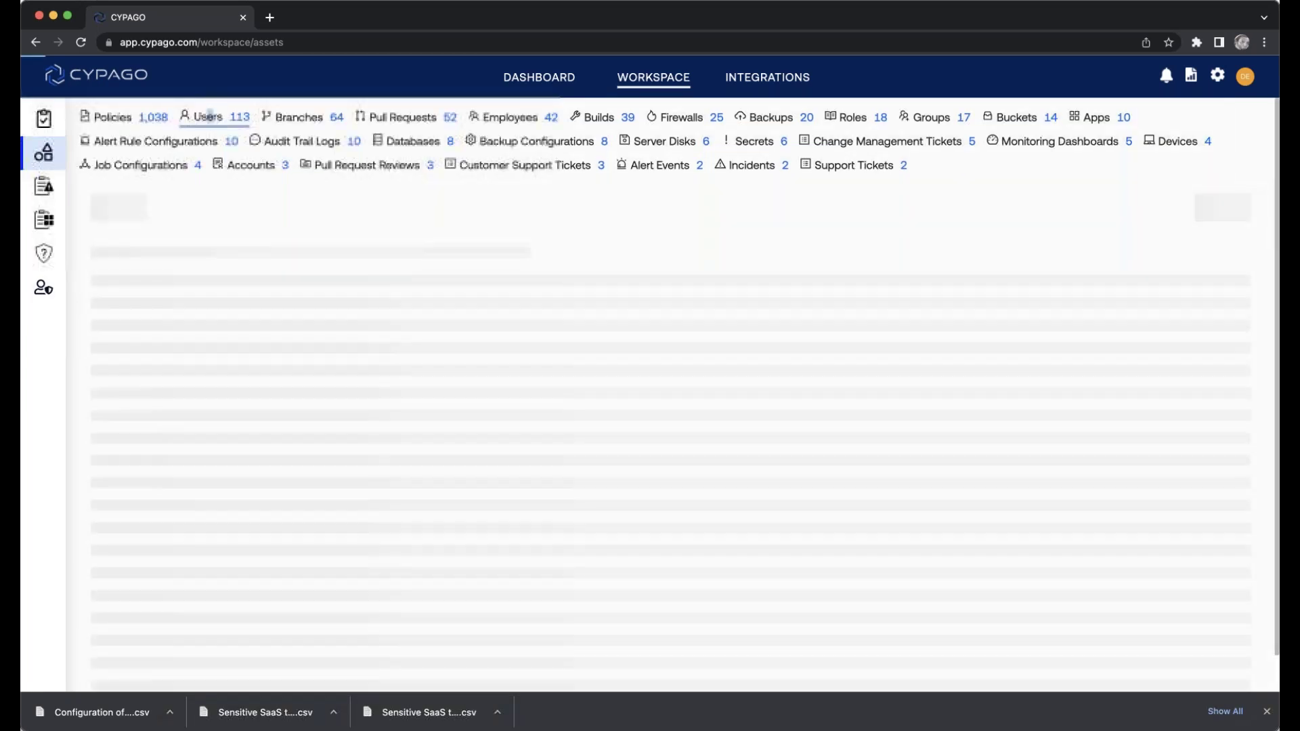
pyautogui.click(169, 247)
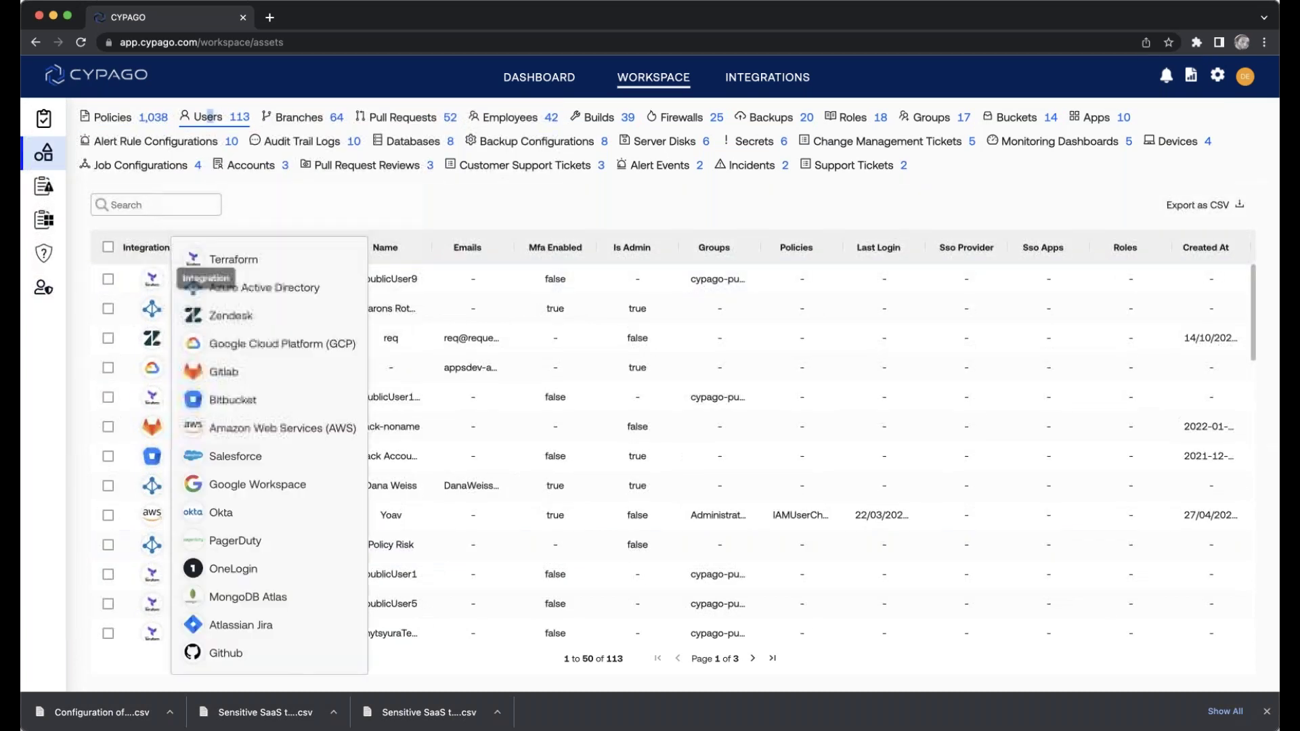
# Step: Search the Users assets by a person's first name and clear the search to restore the full list
pyautogui.click(161, 206)
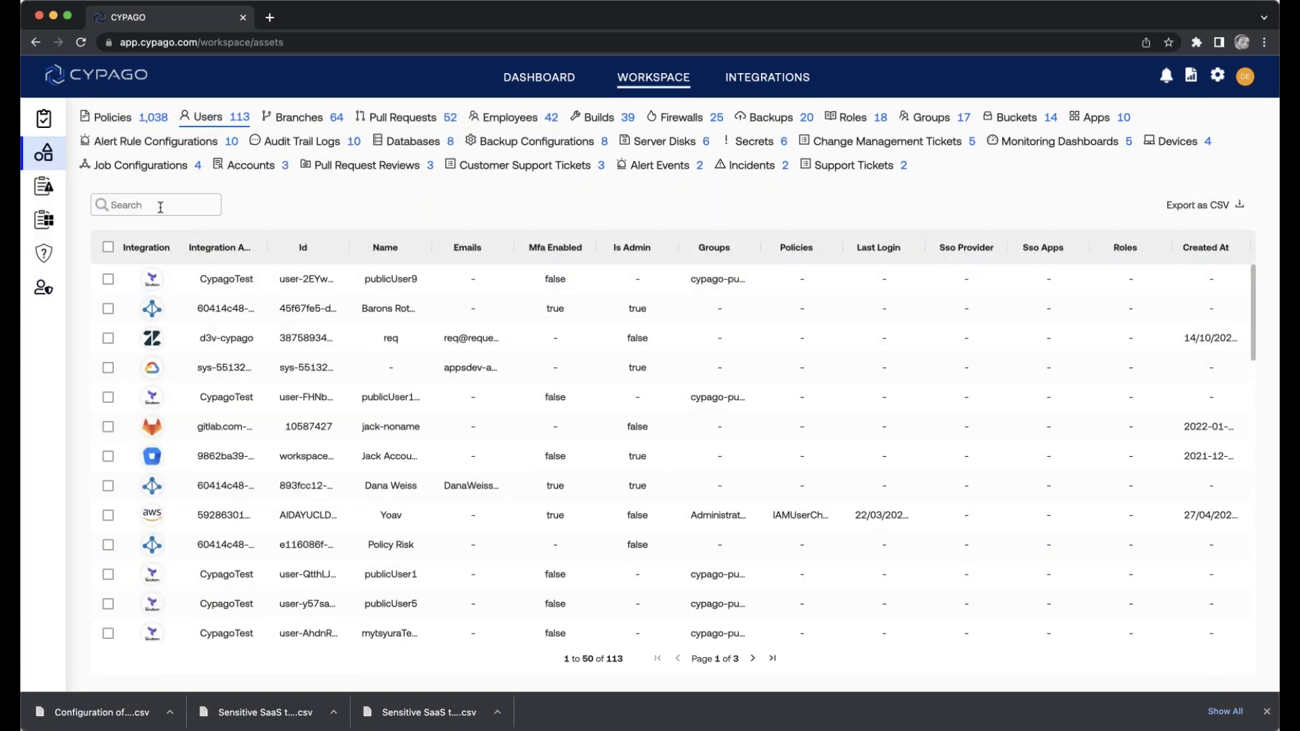
pyautogui.write('john')
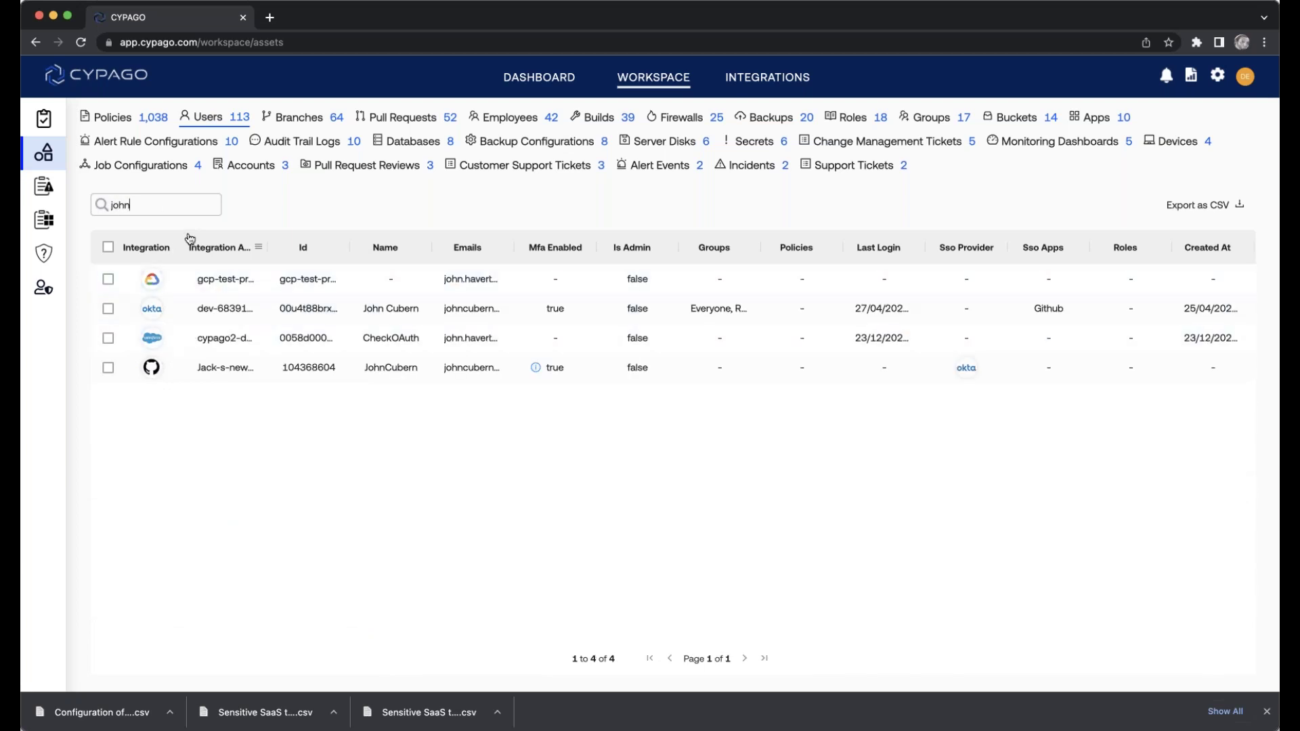
pyautogui.press('super+a')
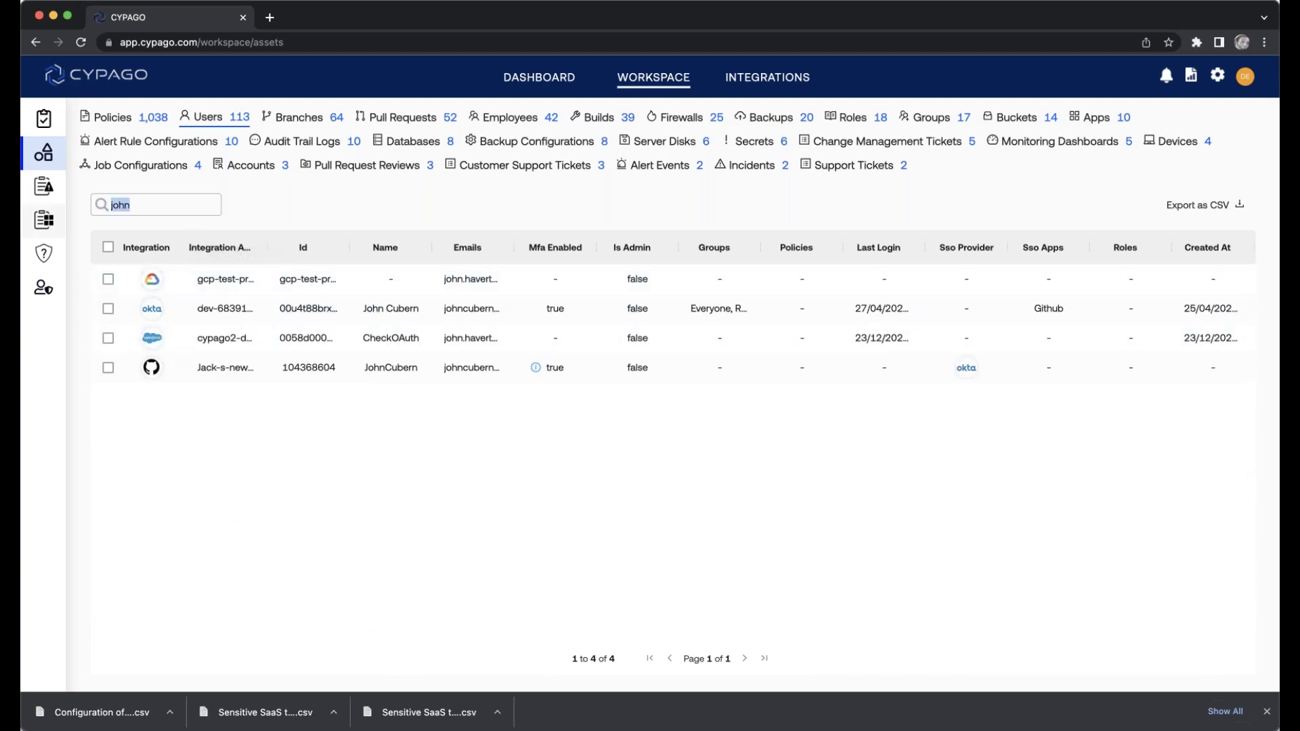
pyautogui.write('jo')
pyautogui.press('BackSpace')
pyautogui.press('BackSpace')
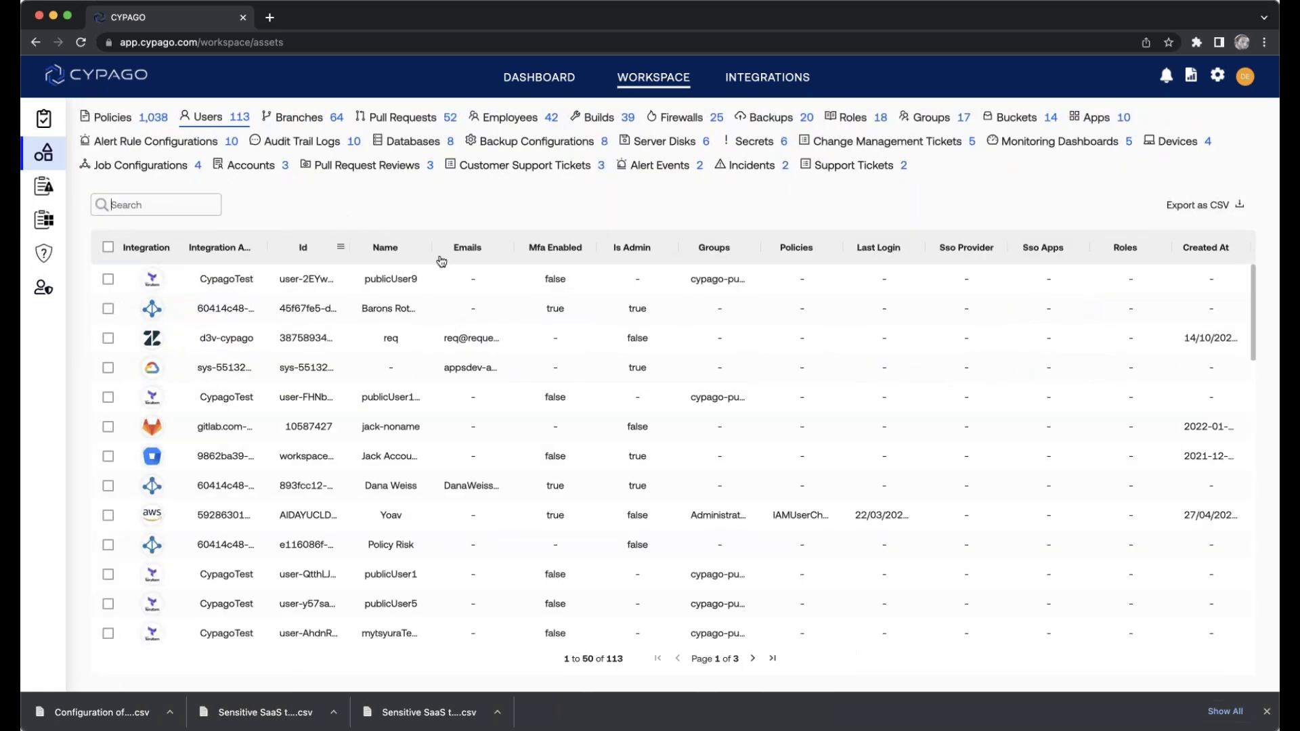
pyautogui.moveTo(398, 265)
pyautogui.mouseDown()
pyautogui.moveTo(583, 260)
pyautogui.moveTo(414, 263)
pyautogui.mouseUp()
# Step: Look through the Employees, Firewalls, Buckets and Devices asset lists
pyautogui.click(509, 119)
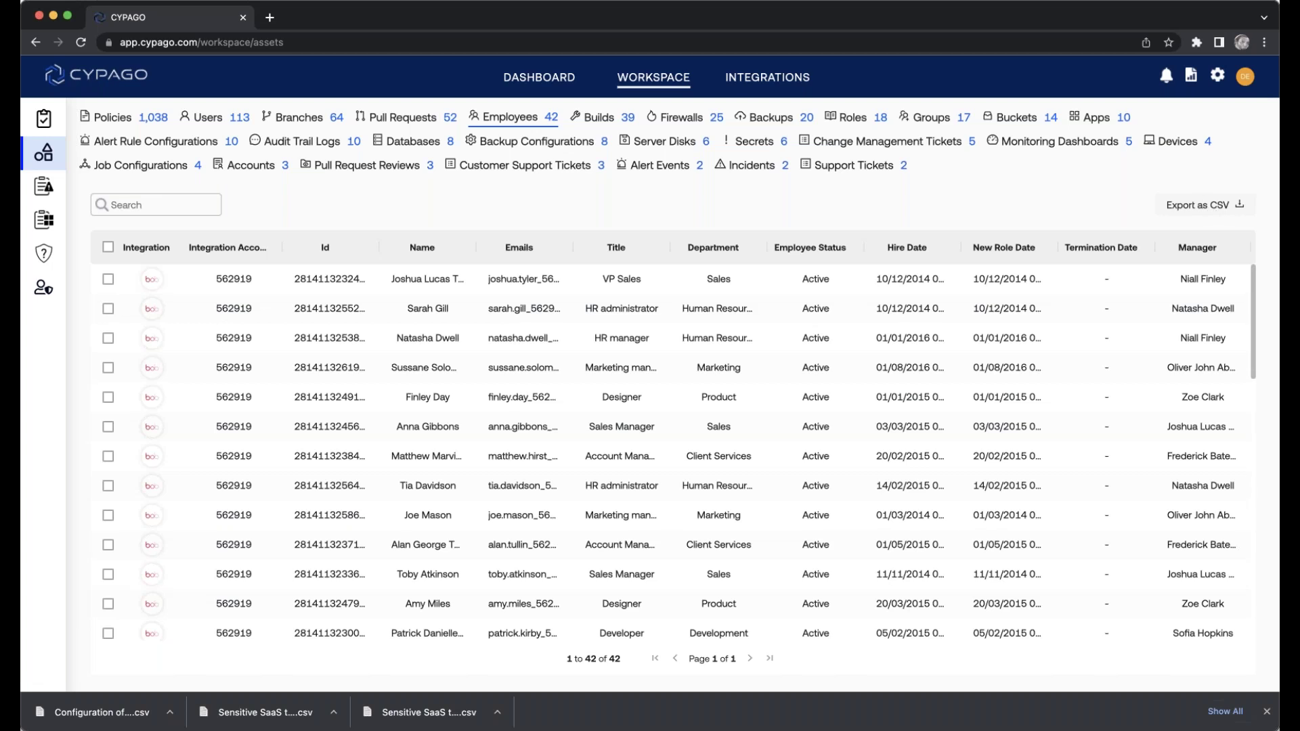
pyautogui.click(688, 119)
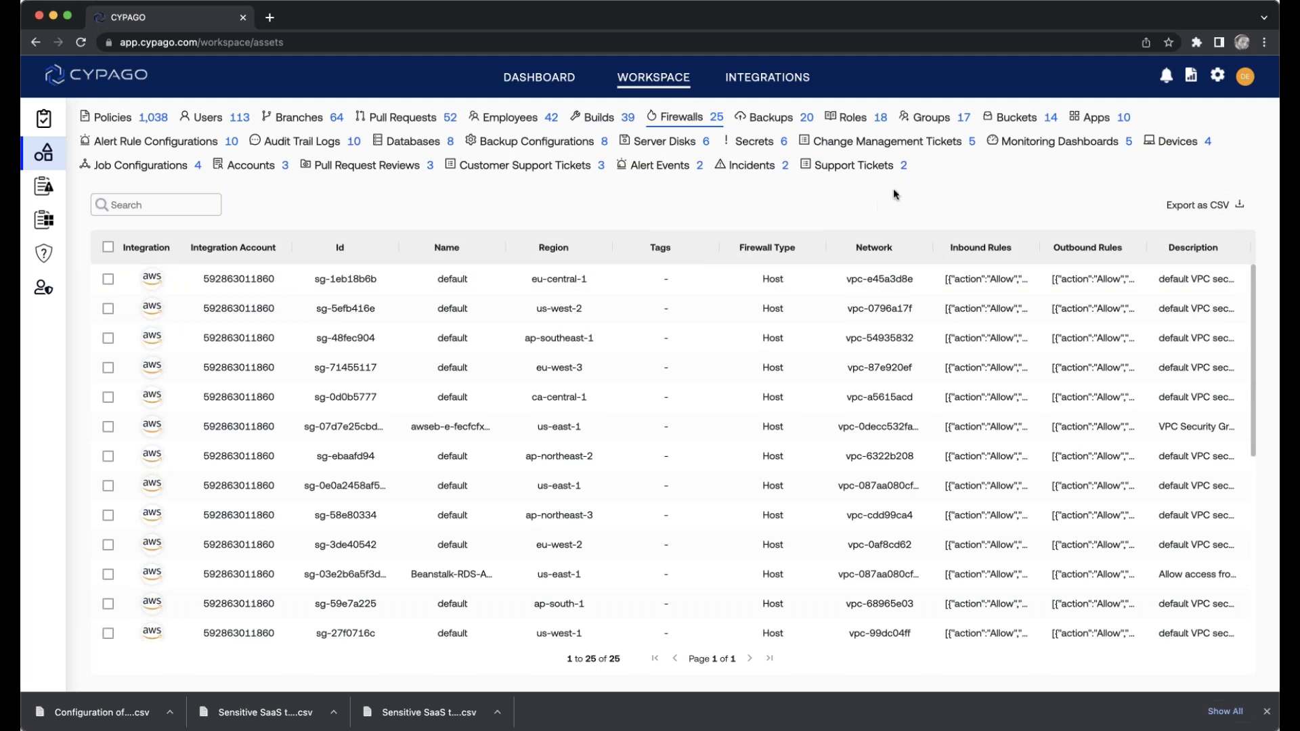
pyautogui.click(1017, 118)
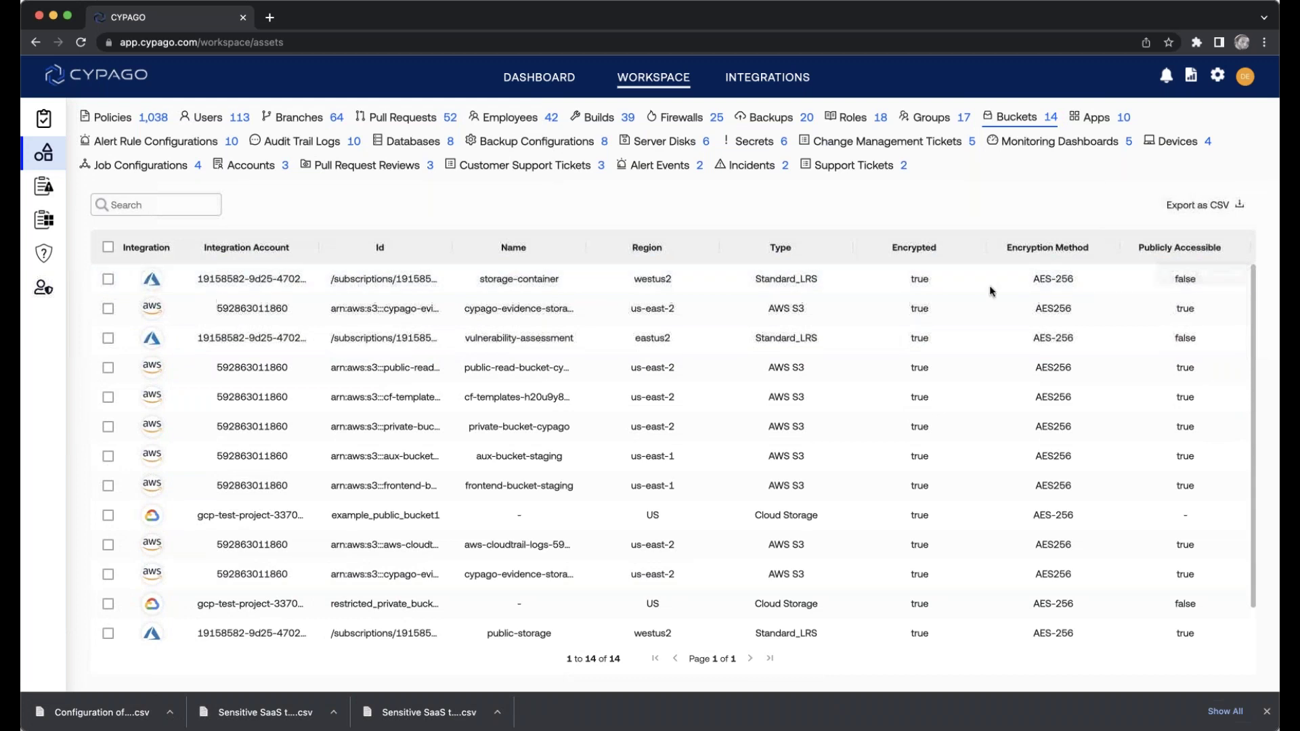
pyautogui.click(1165, 140)
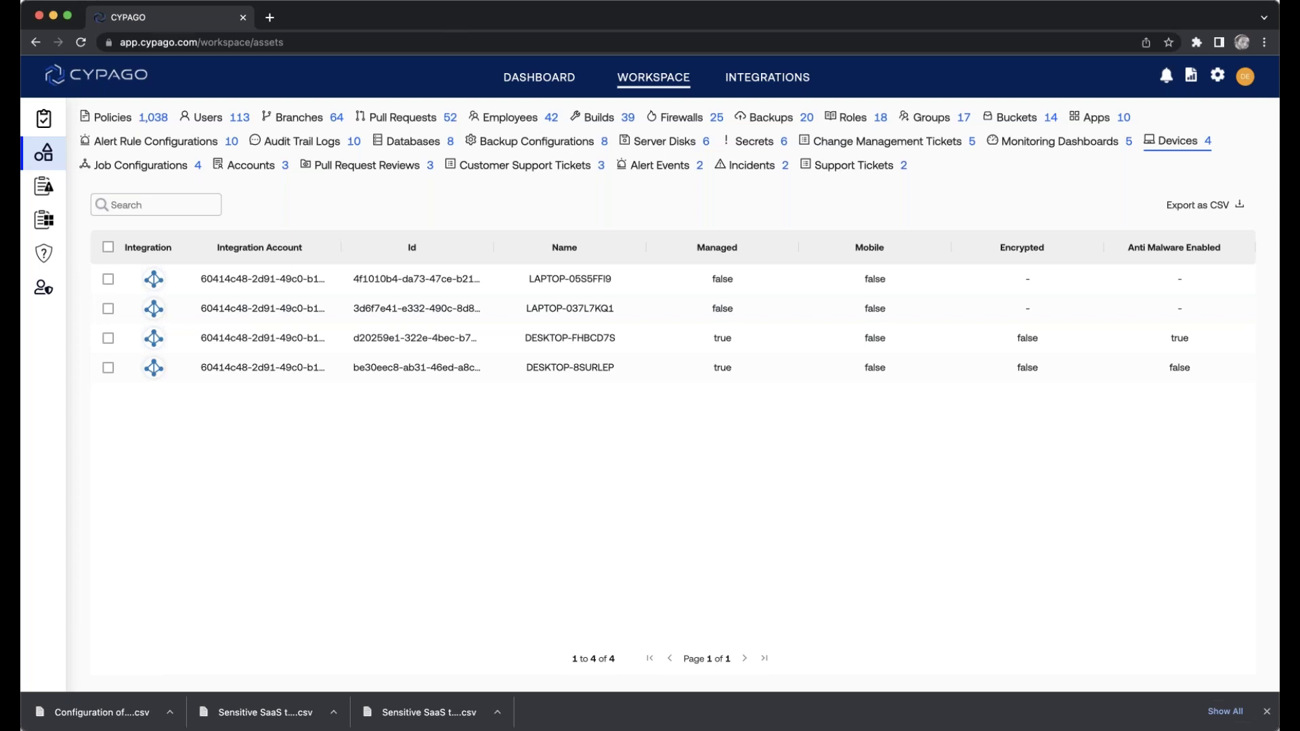
# Step: Review the dashboard's audit status at a date before 3.4.2022, together with its monitoring gaps and compliance posture
pyautogui.click(538, 80)
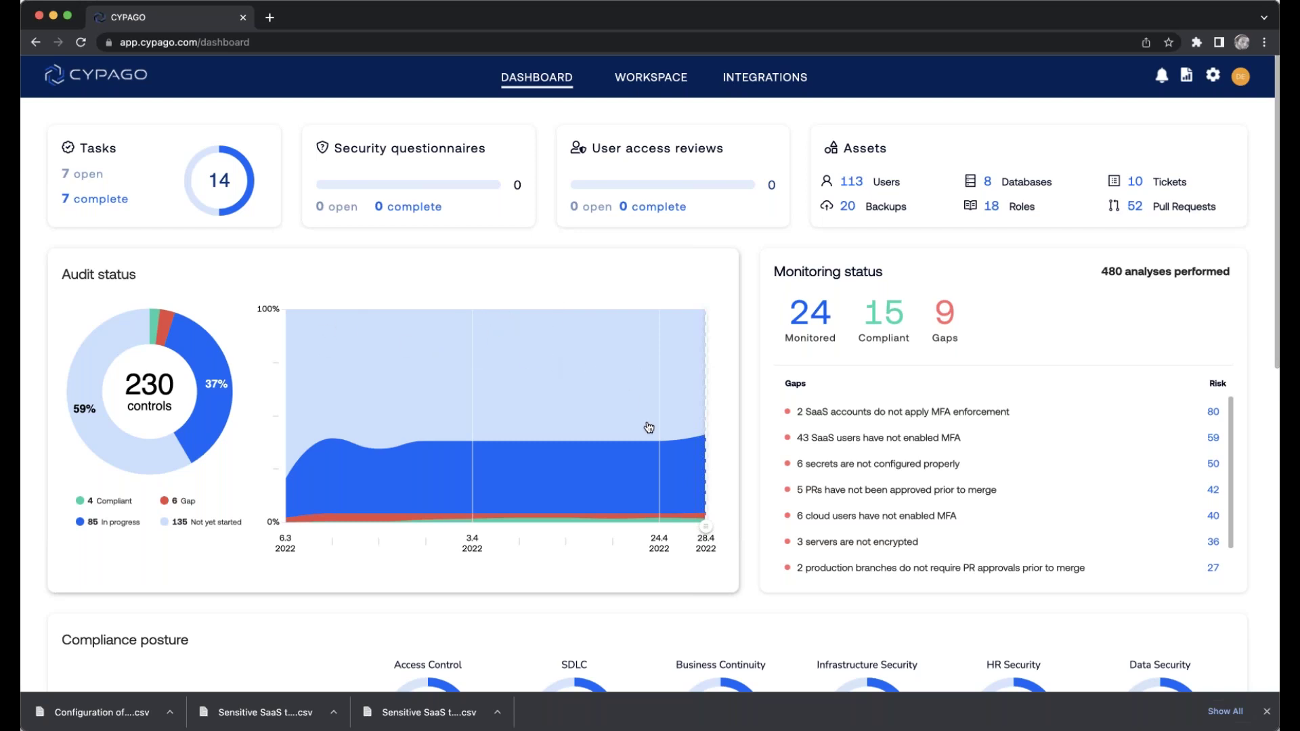
pyautogui.moveTo(544, 426); pyautogui.dragTo(426, 420)
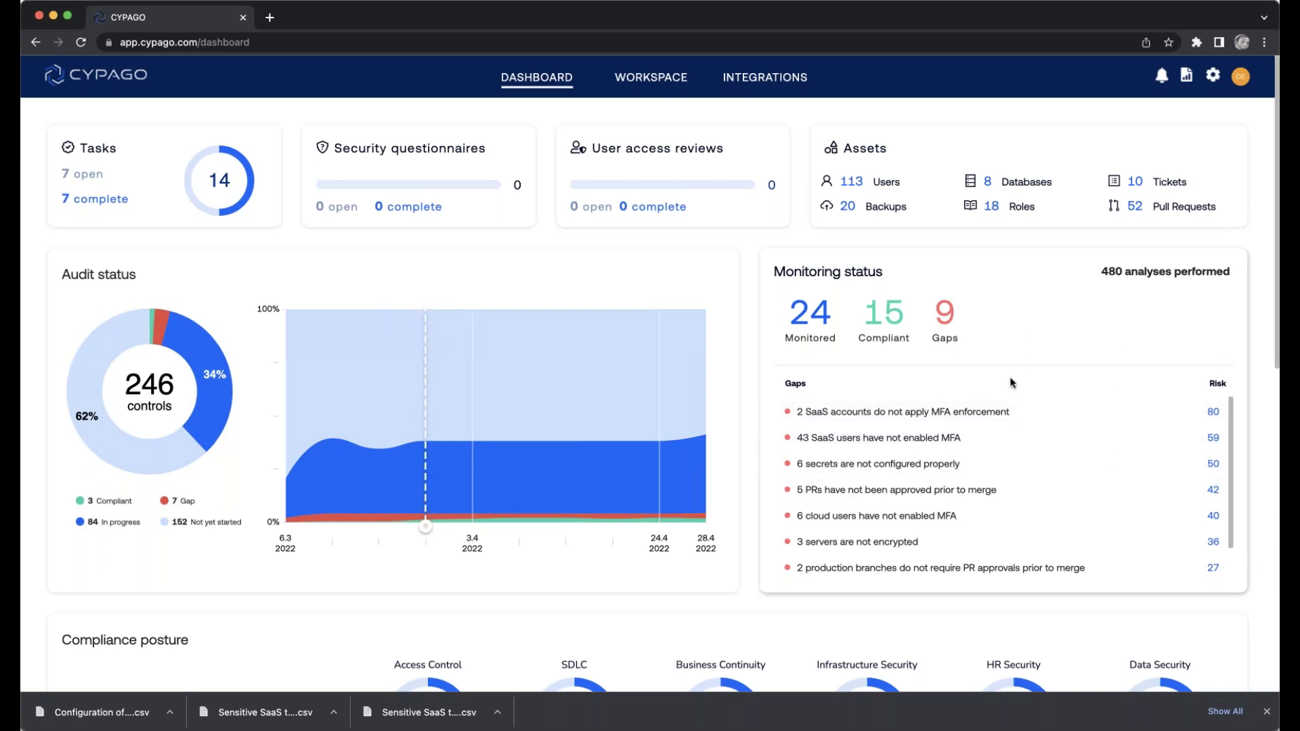
pyautogui.scroll(-5, 1010, 376)
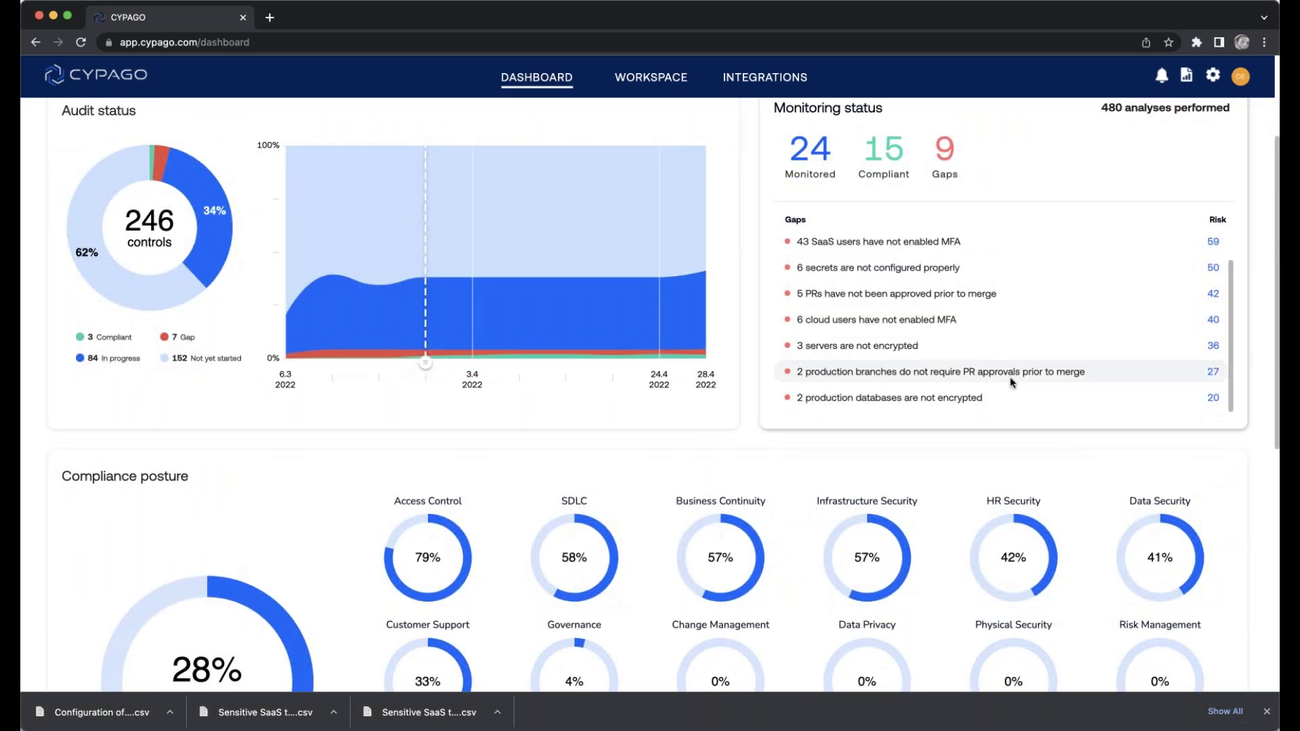
pyautogui.scroll(-5, 1009, 376)
pyautogui.scroll(2, 1010, 377)
pyautogui.scroll(-1, 495, 281)
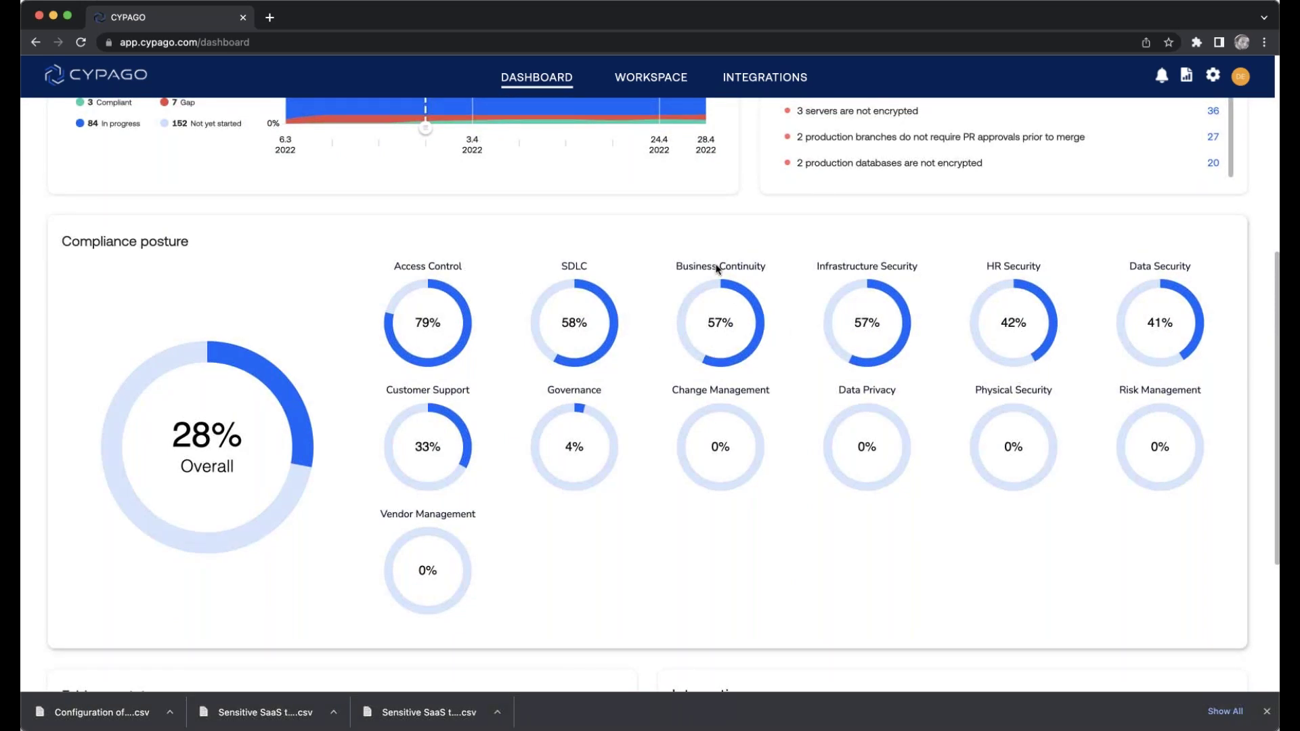
pyautogui.scroll(-4, 644, 432)
pyautogui.scroll(10, 647, 434)
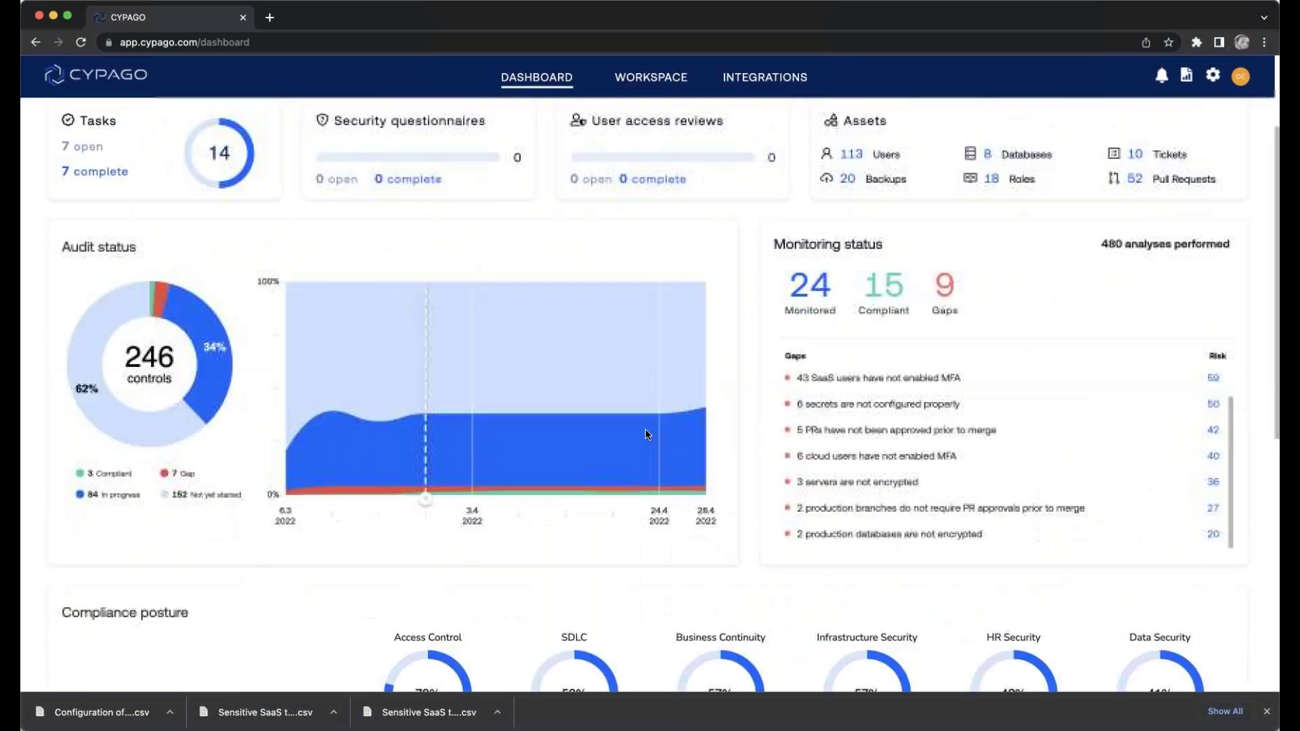
pyautogui.scroll(2, 648, 435)
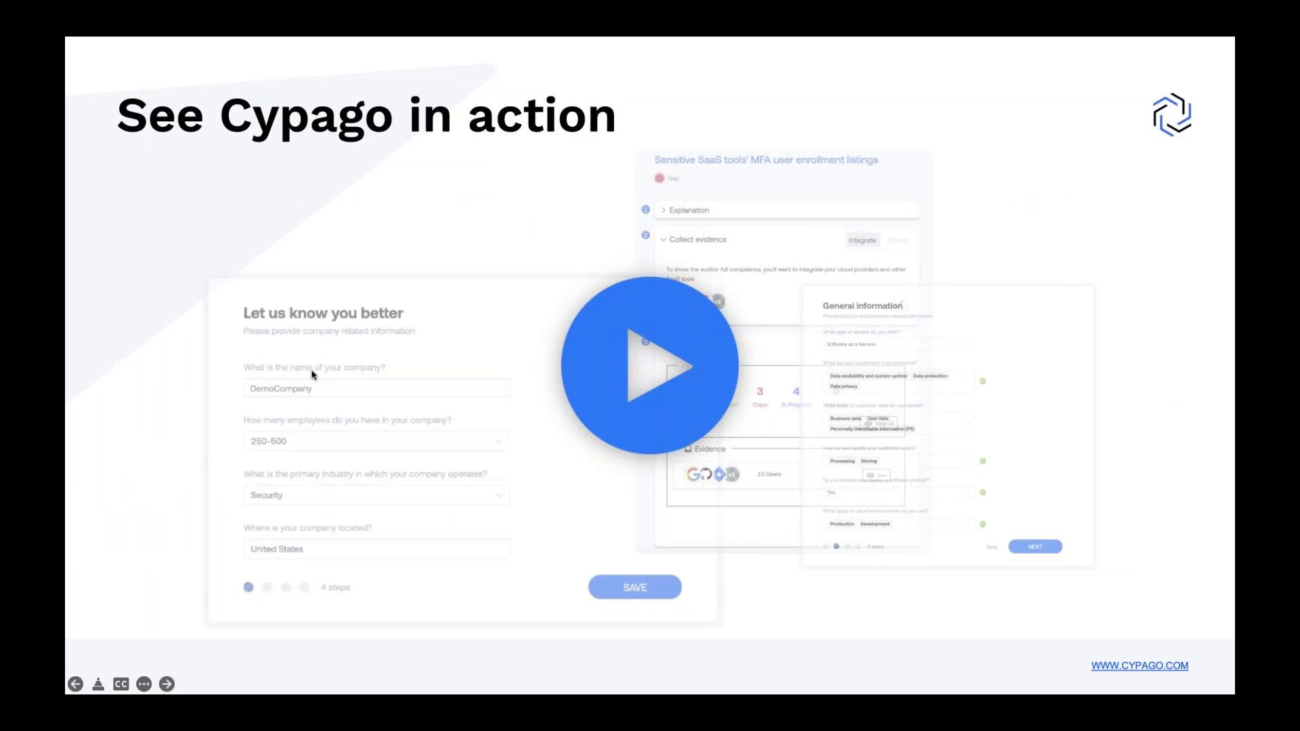
pyautogui.click(276, 253)
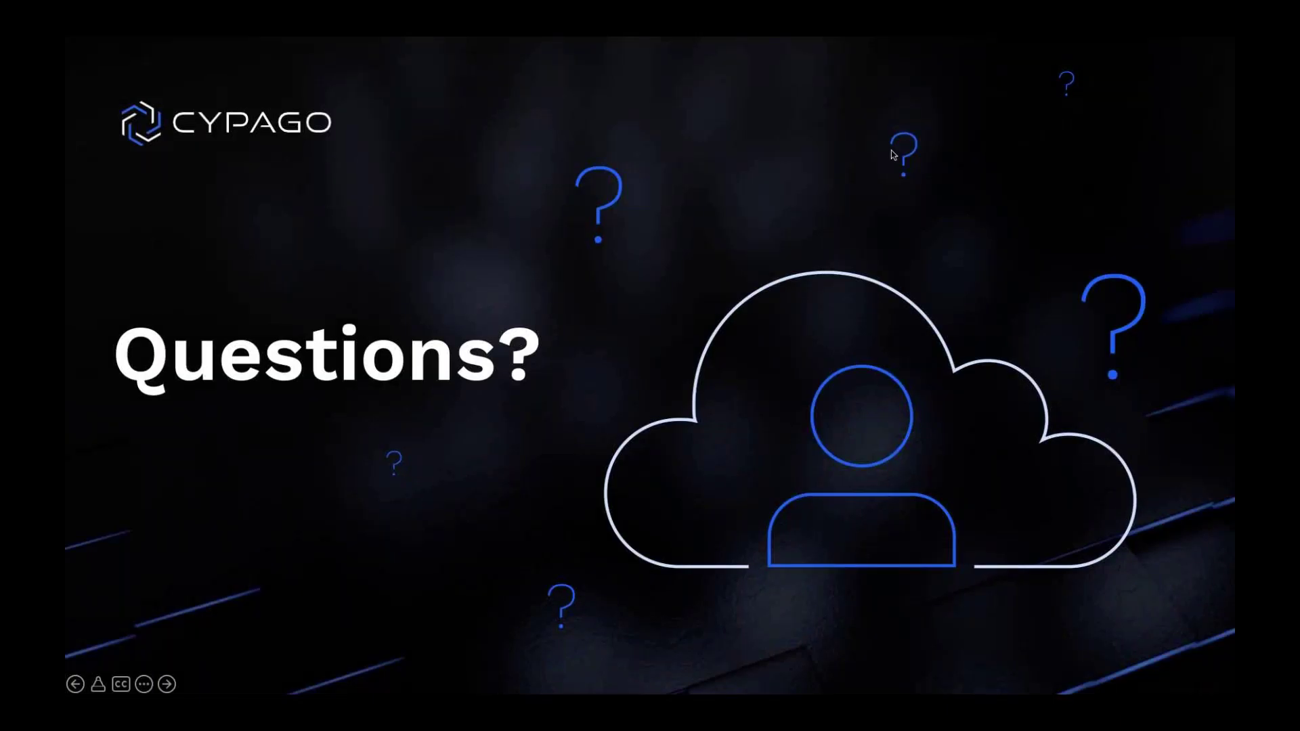